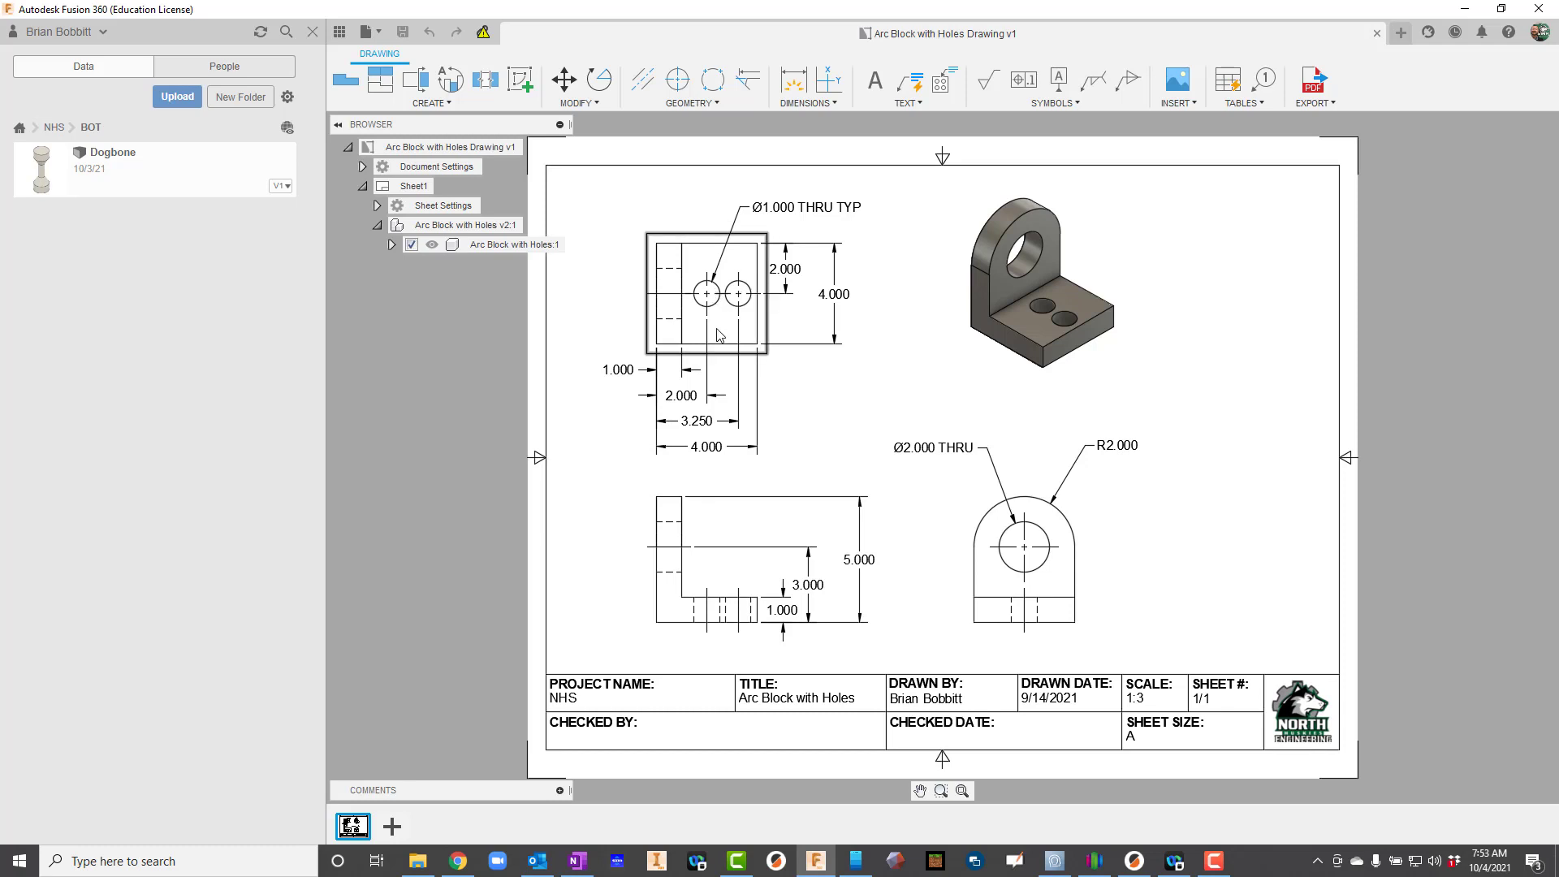
Examine the top view's hole and edge dimensions and the isometric view in the Arc Block with Holes drawing.
scroll(713, 294, "up", 5)
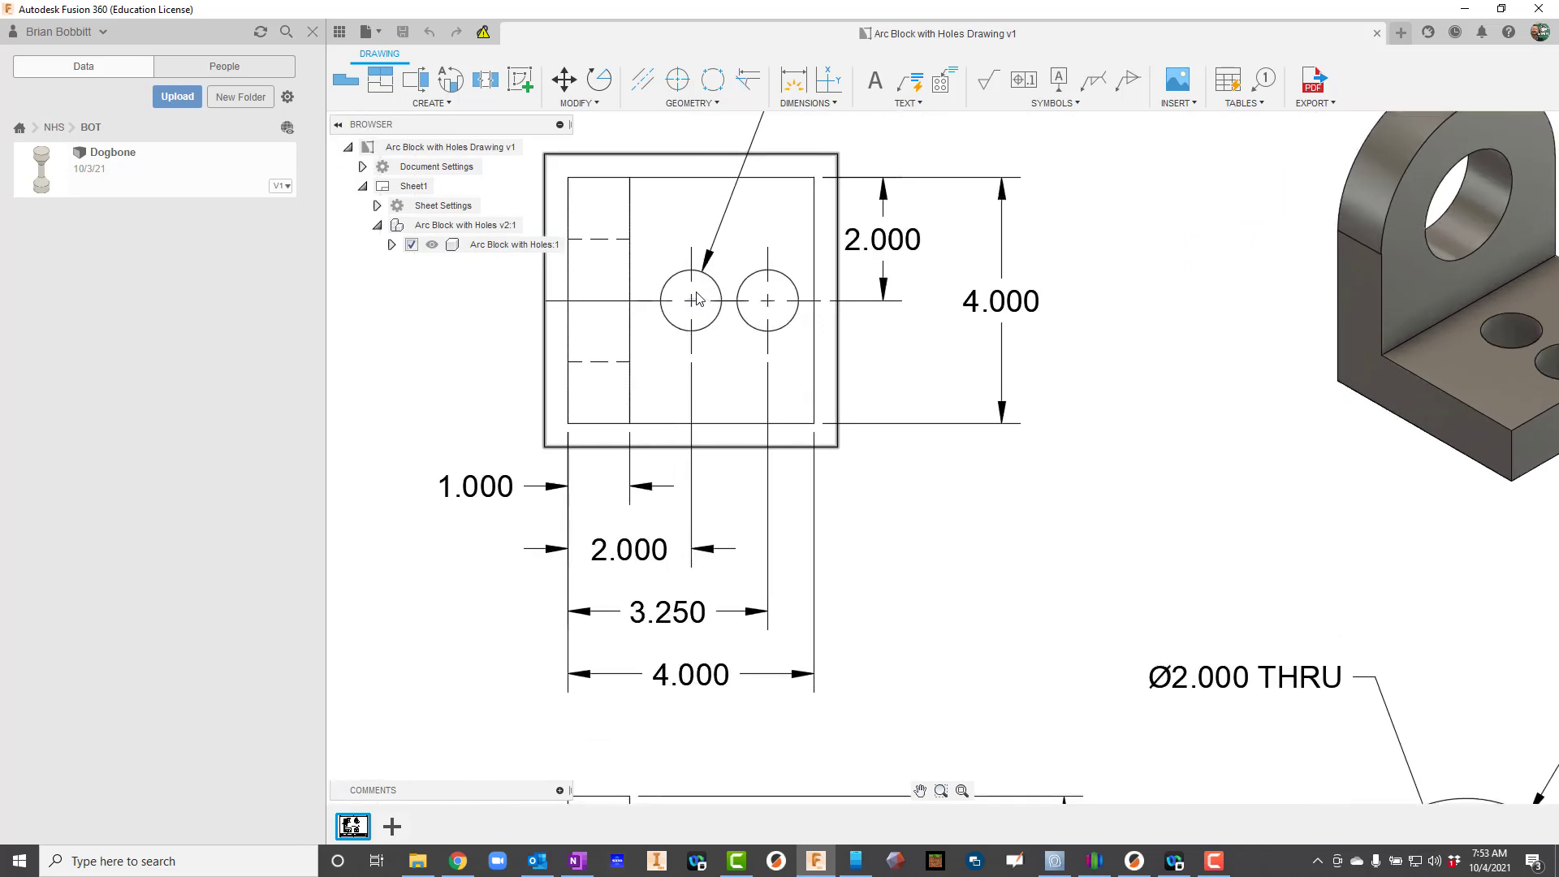
mouse_move(859, 394)
middle_mouse_down()
mouse_move(1042, 407)
mouse_move(1101, 459)
middle_mouse_up()
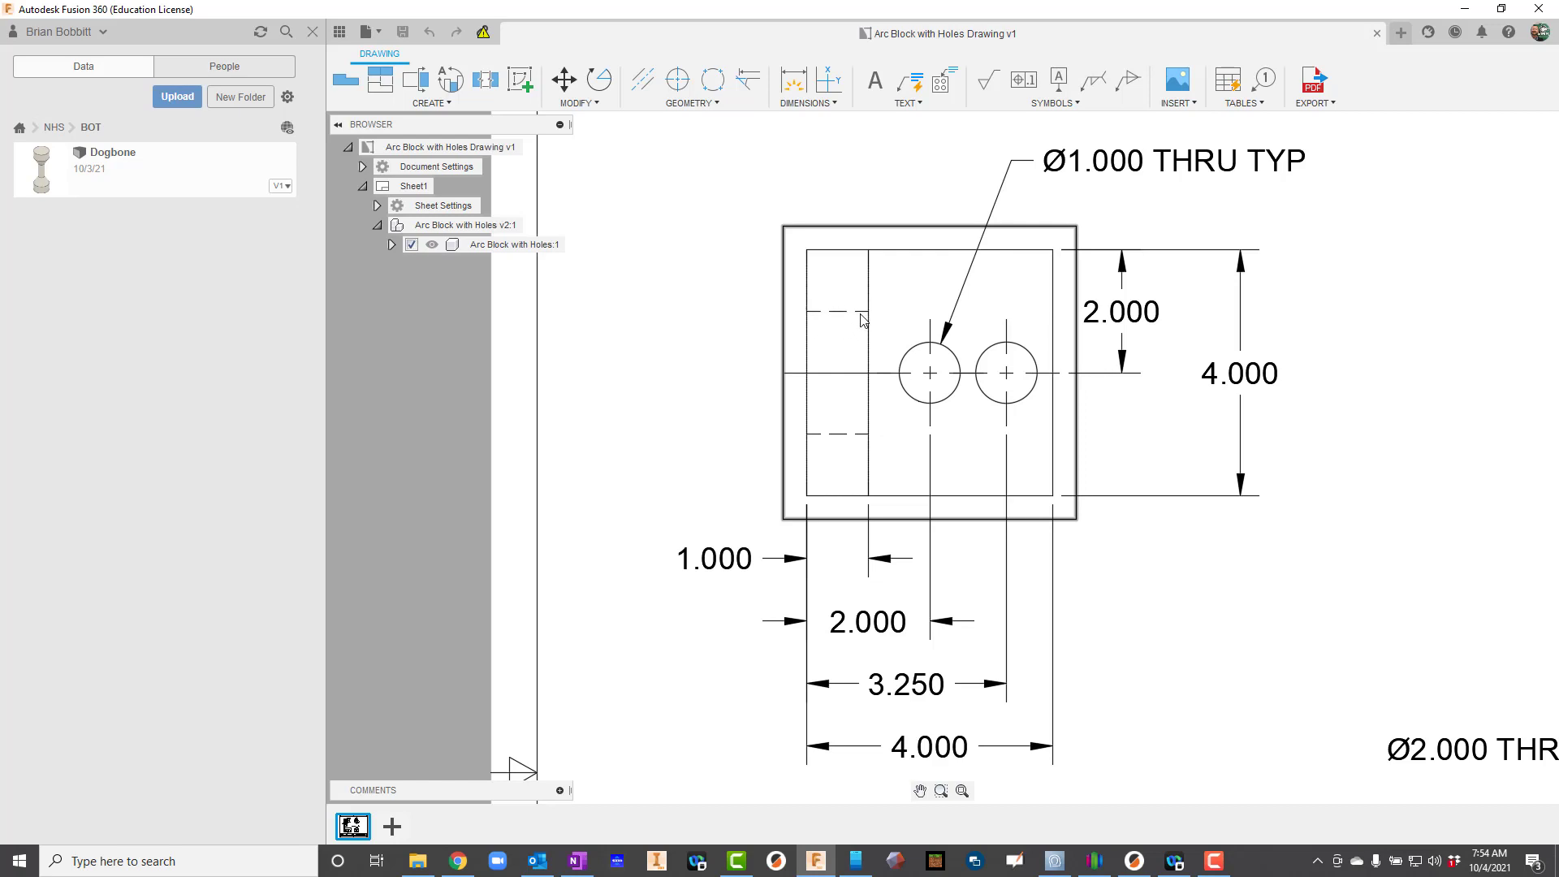
scroll(870, 313, "down", 6)
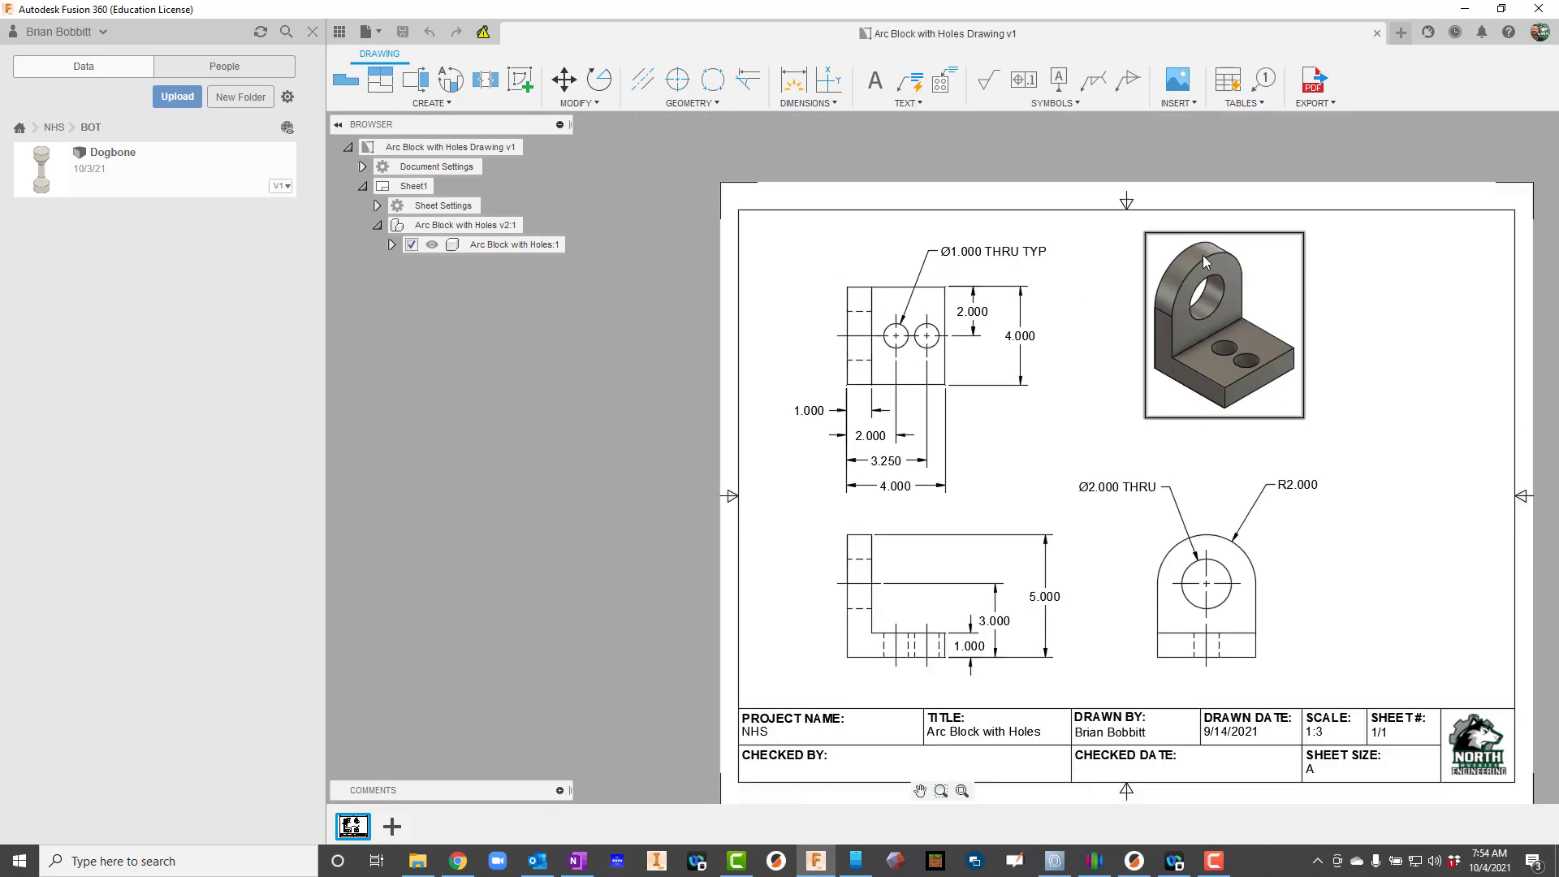
mouse_move(1198, 258)
left_mouse_down()
mouse_move(1184, 333)
mouse_move(1203, 260)
left_mouse_up()
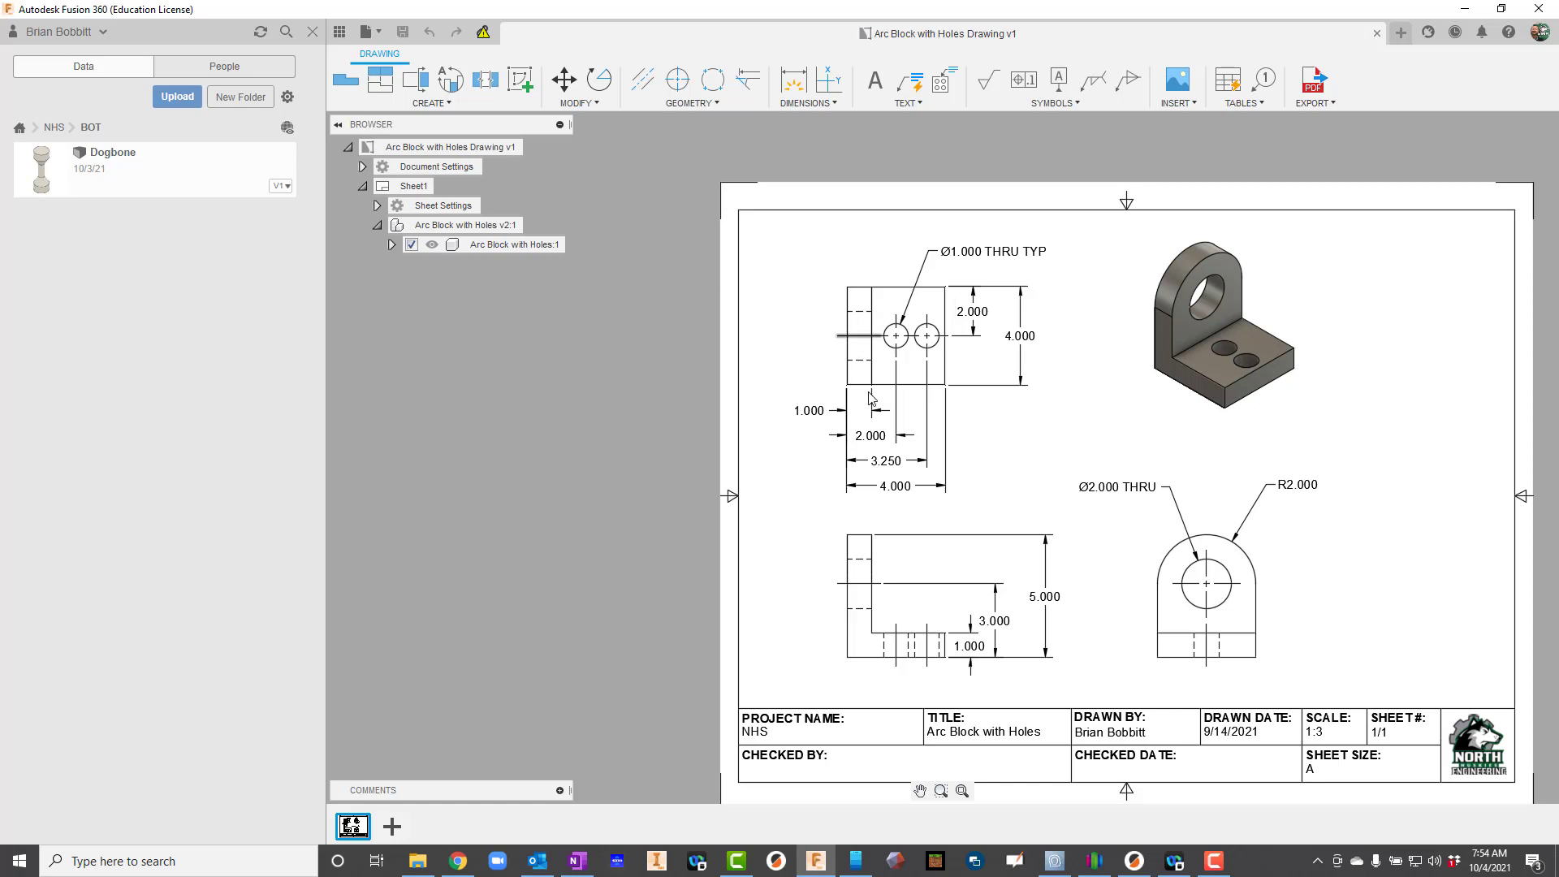
left_click(961, 789)
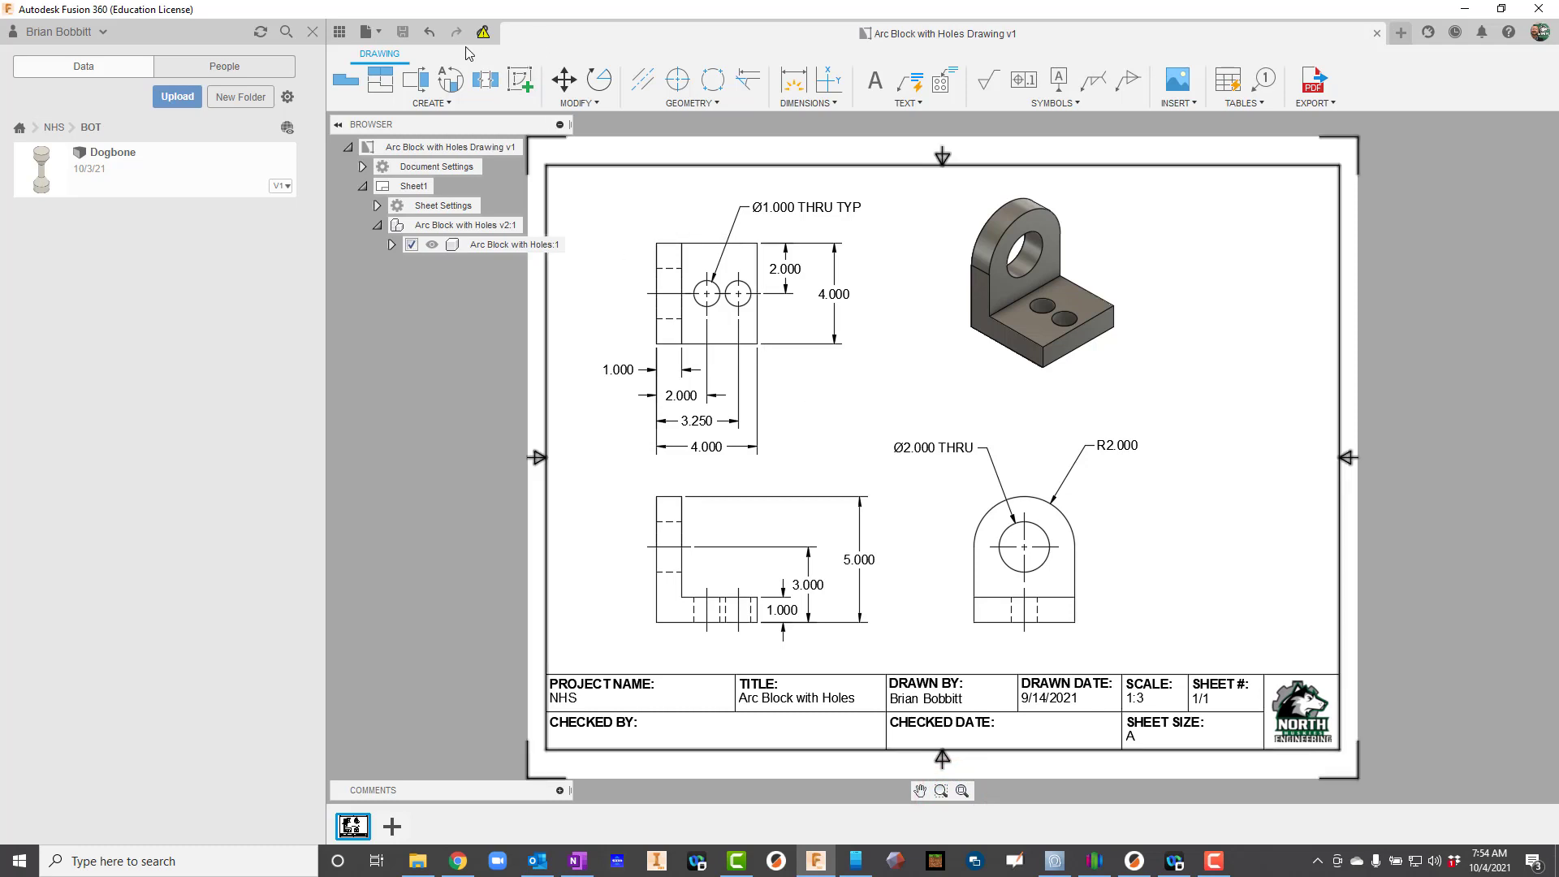
Create a new design and save it as Arc Block in the BOT folder of the NHS project.
left_click(371, 36)
left_click(375, 56)
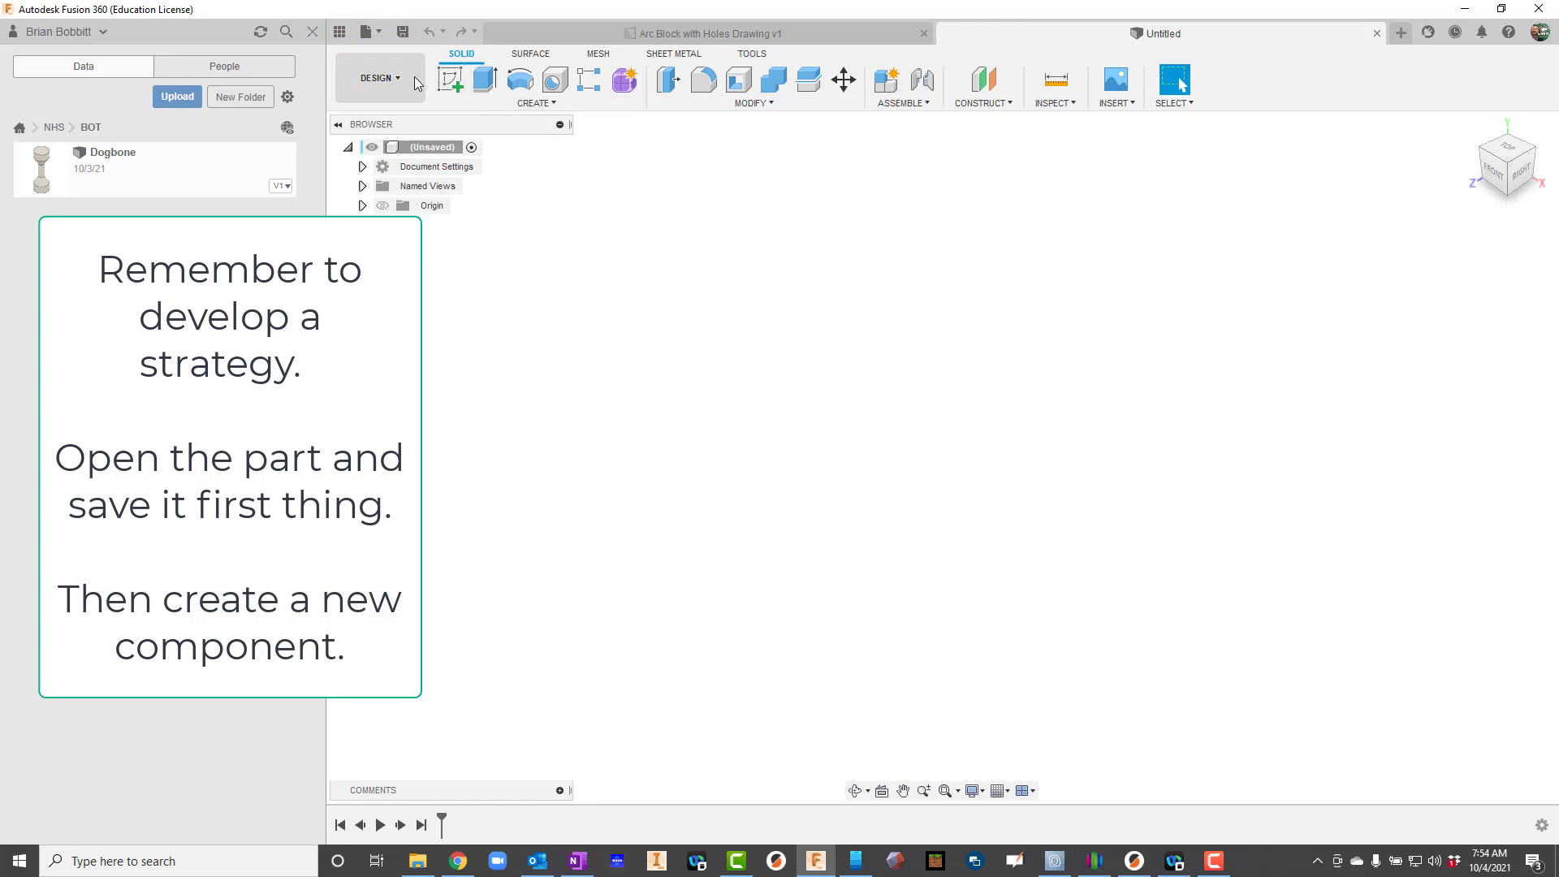
left_click(404, 33)
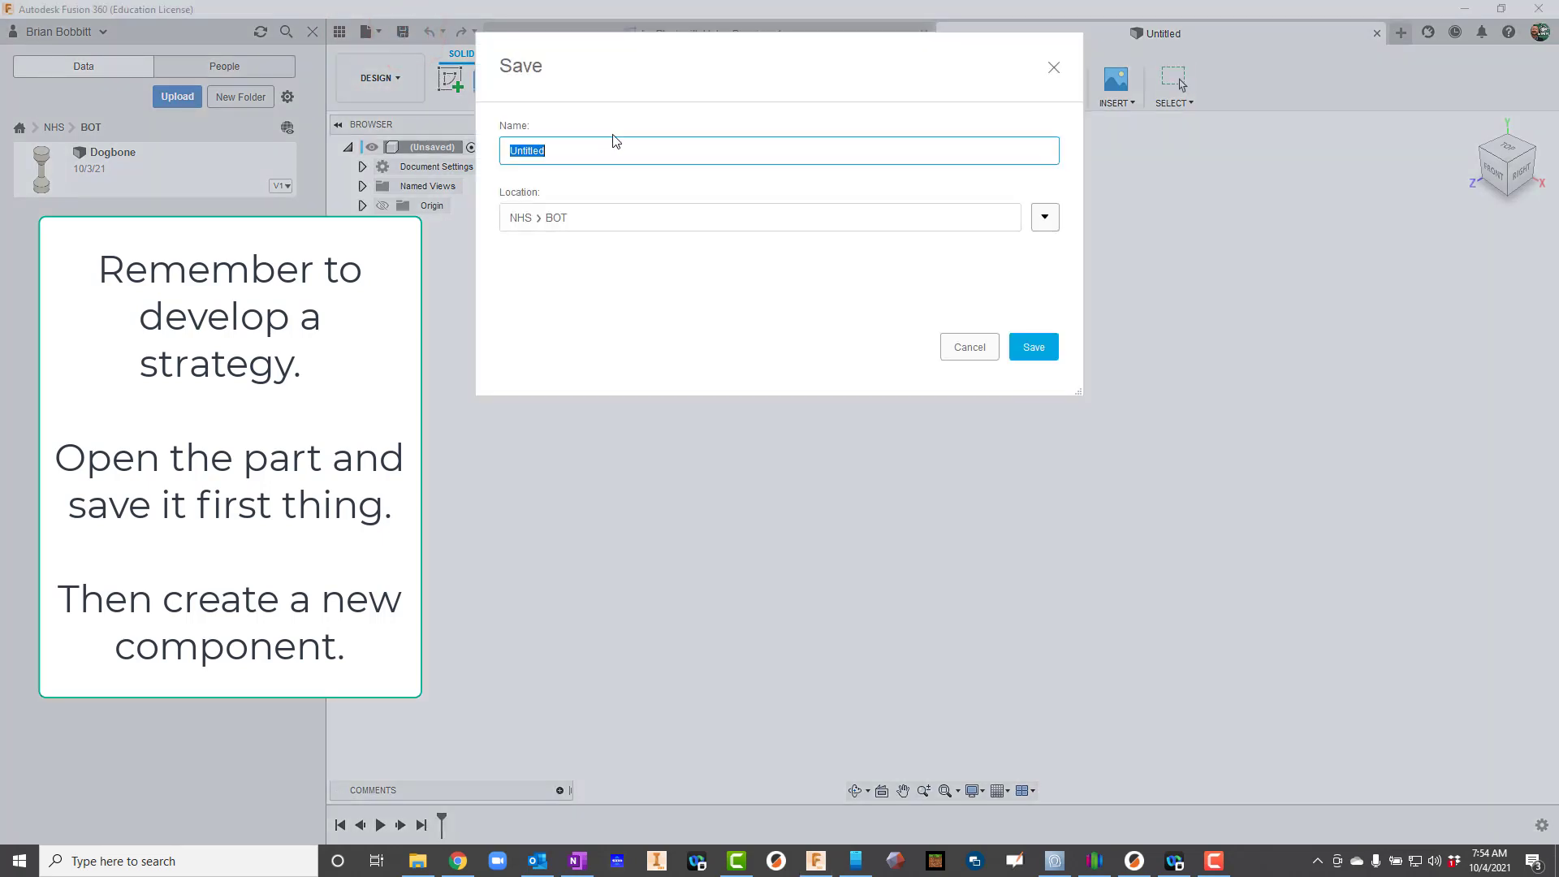
type("Arc Block")
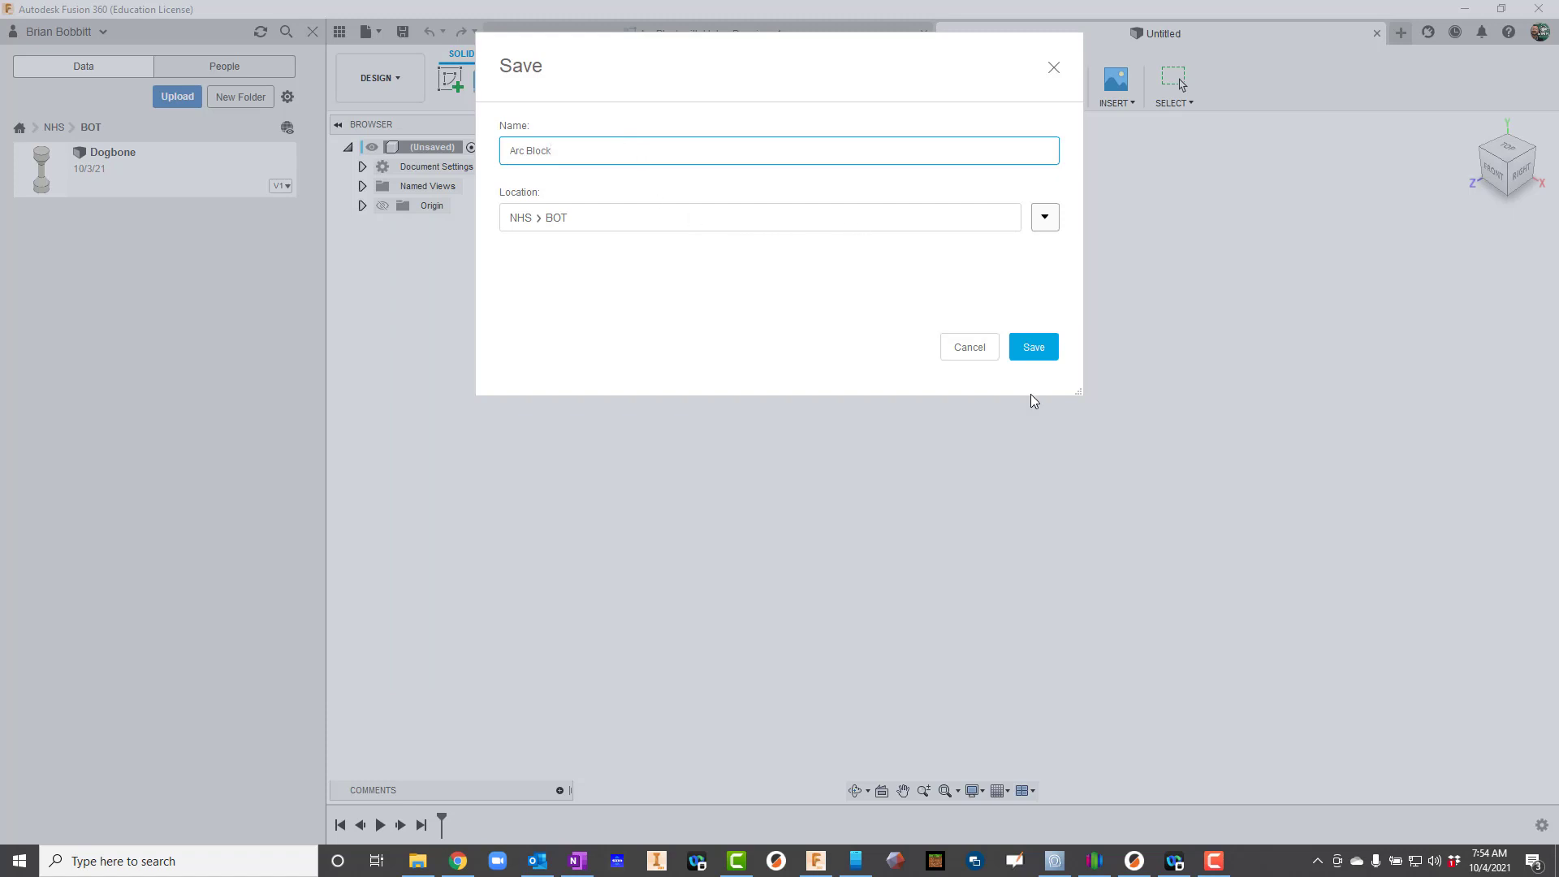
left_click(1033, 347)
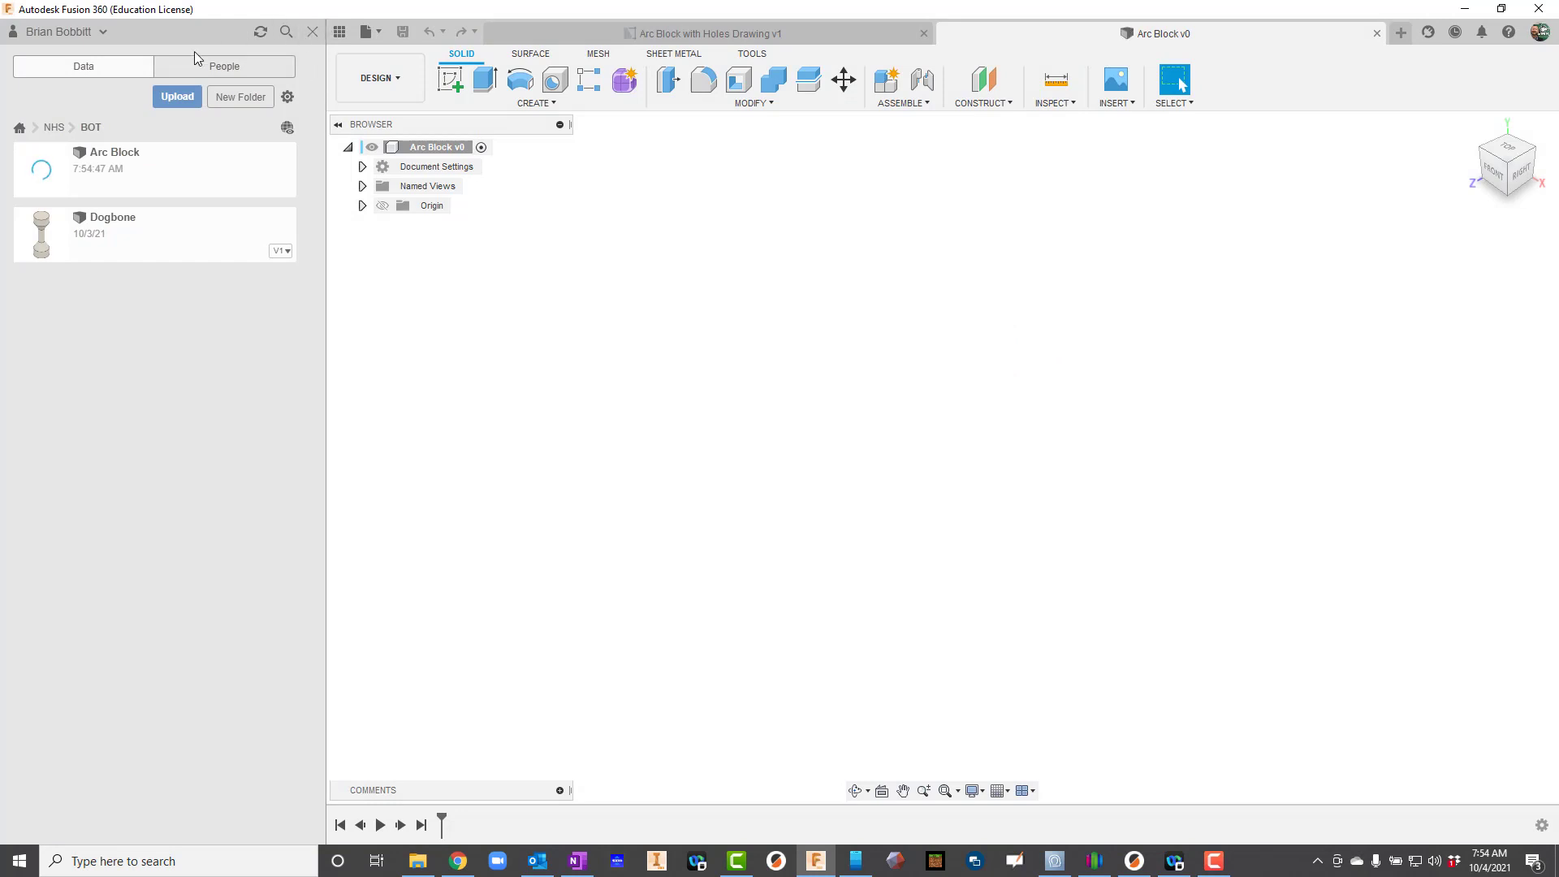
Hide the project data and create an activated internal standard component named ArcBlock in the Arc Block design.
left_click(316, 34)
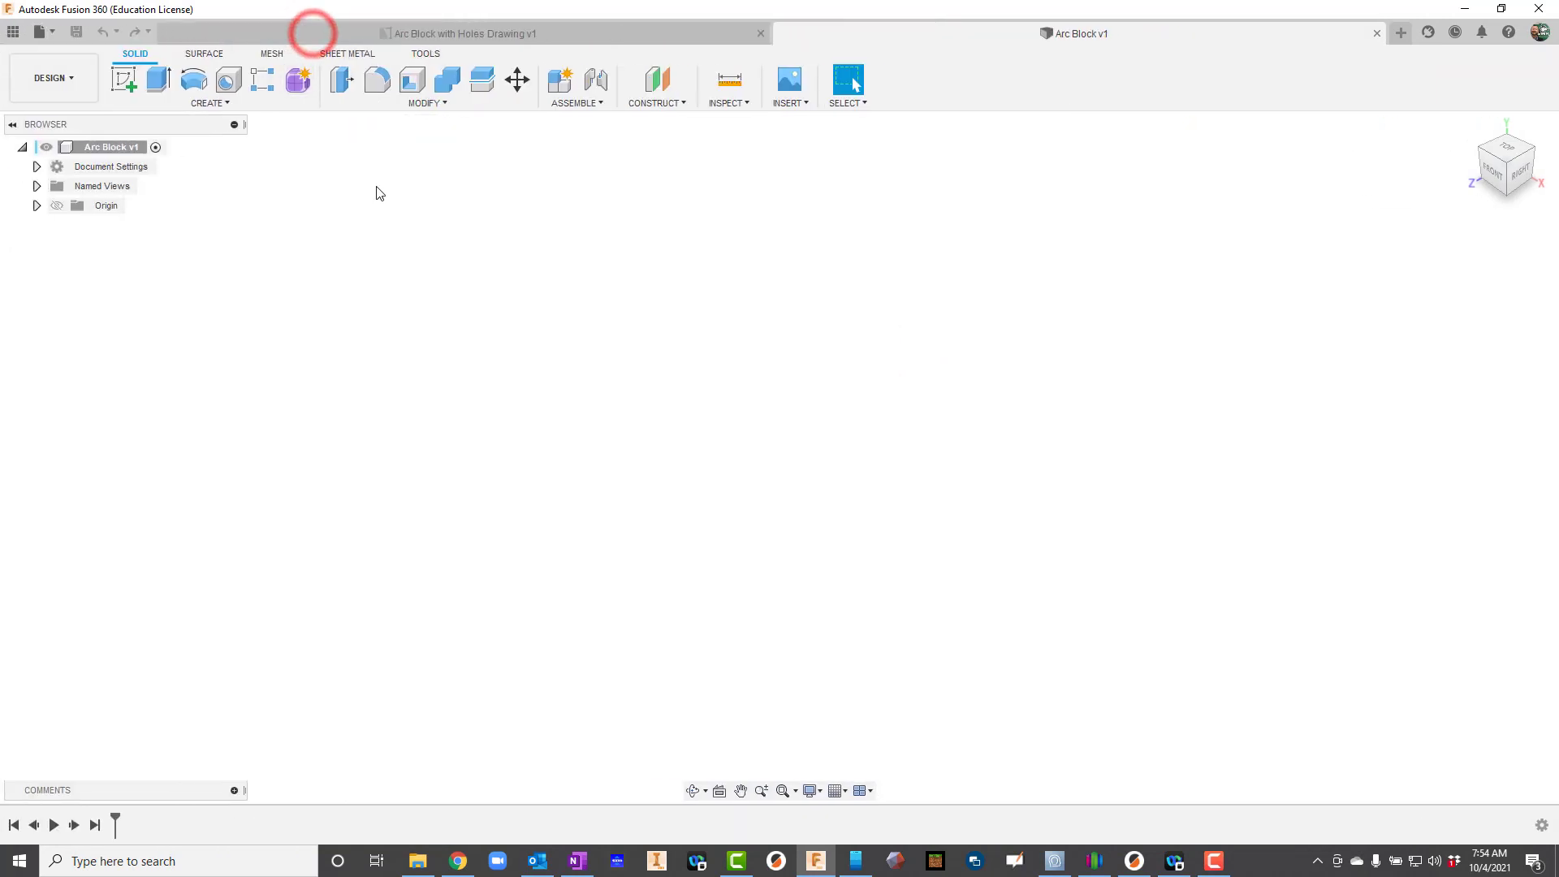
left_click(598, 101)
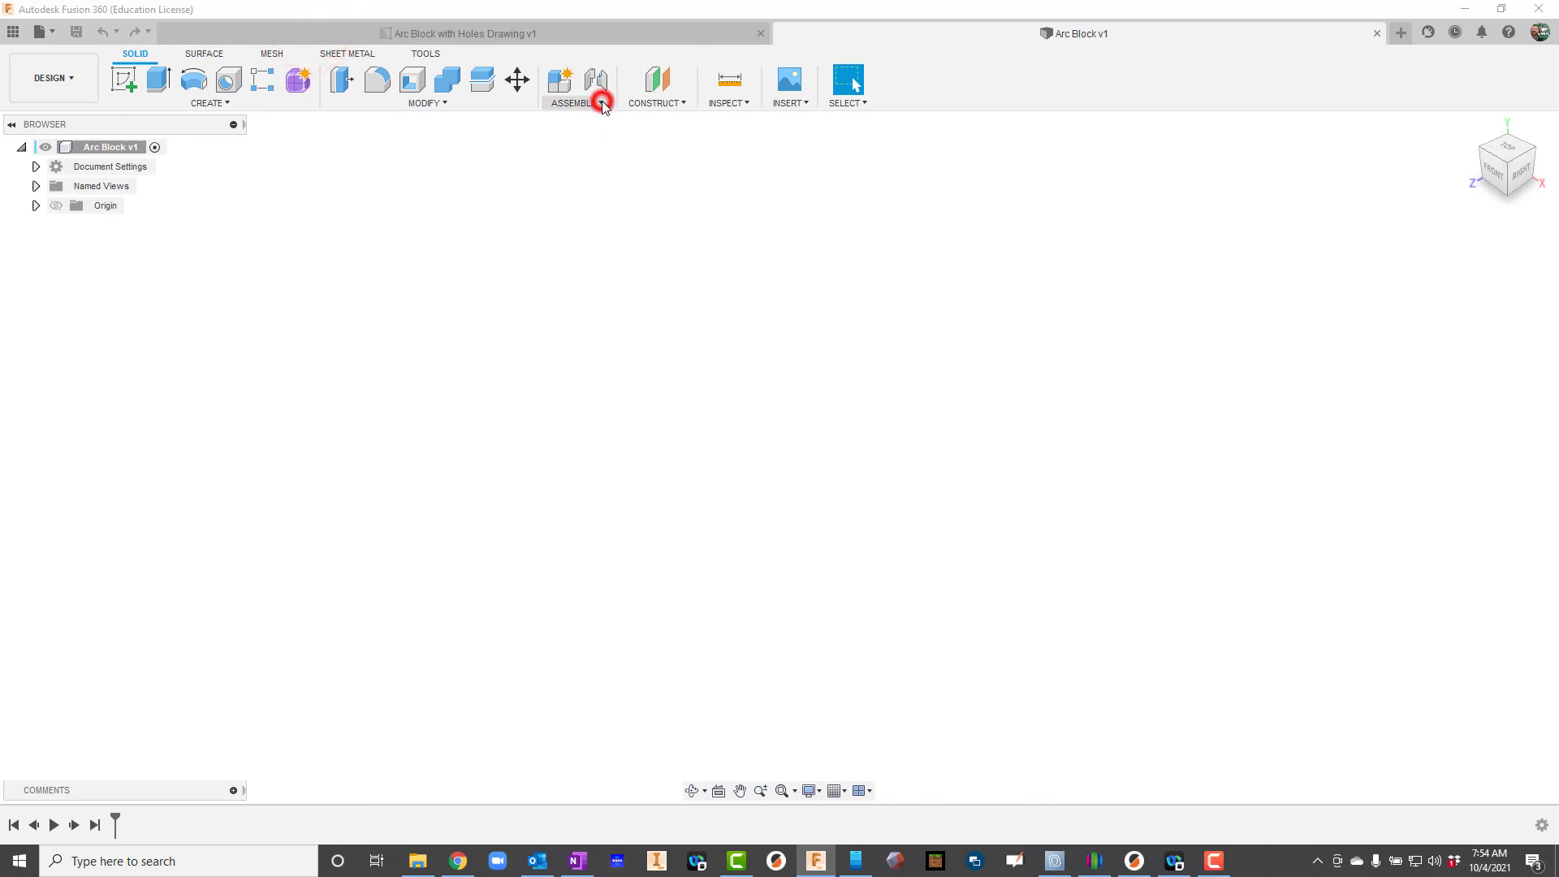
left_click(598, 119)
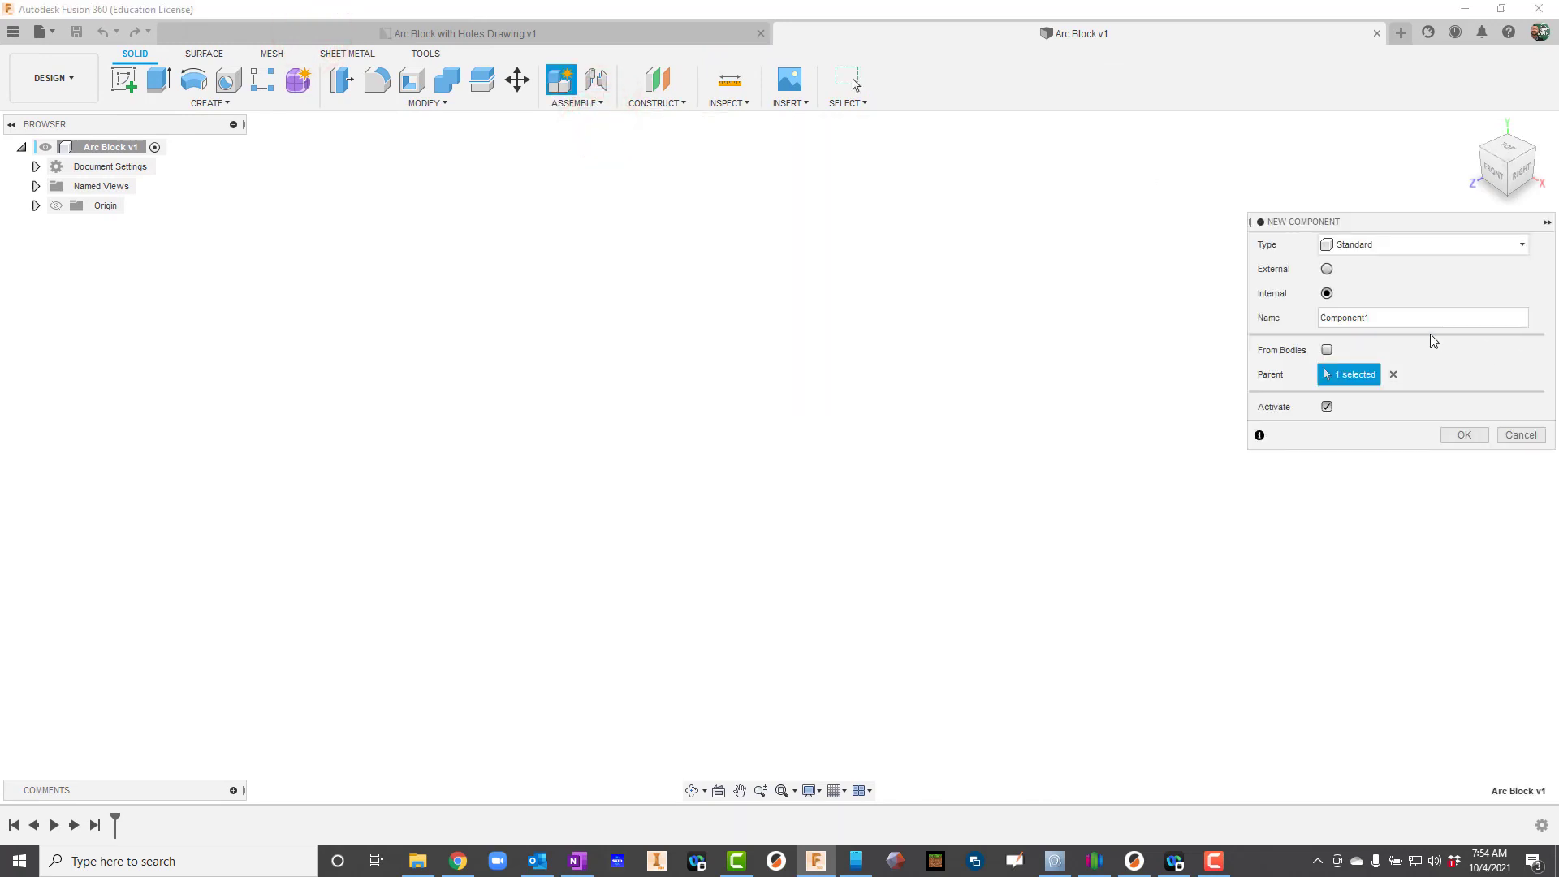
double_click(1401, 317)
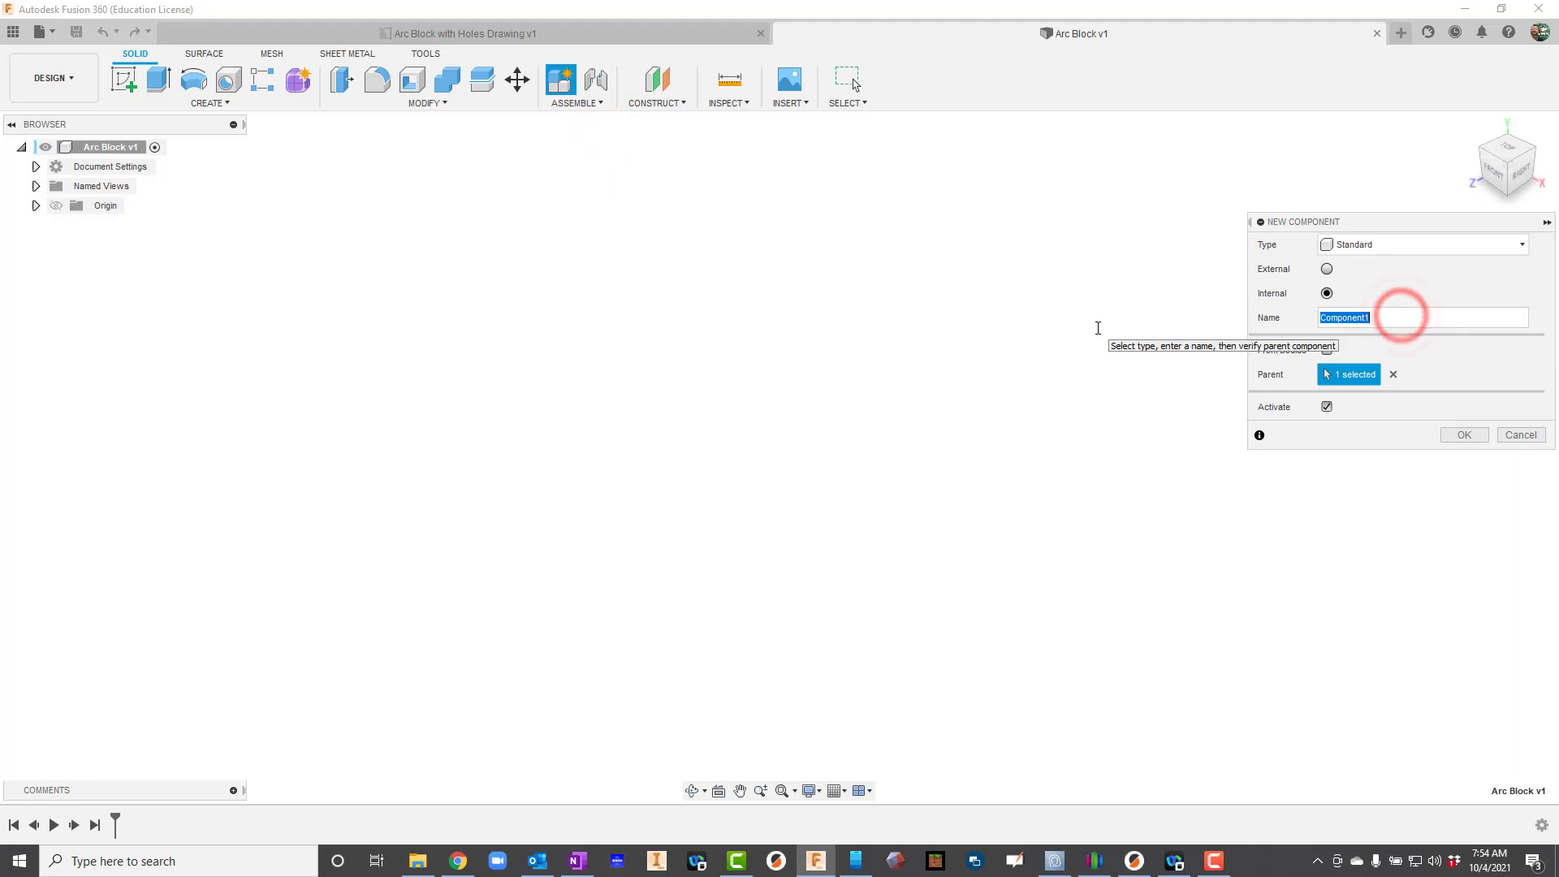
type("ArcBlock")
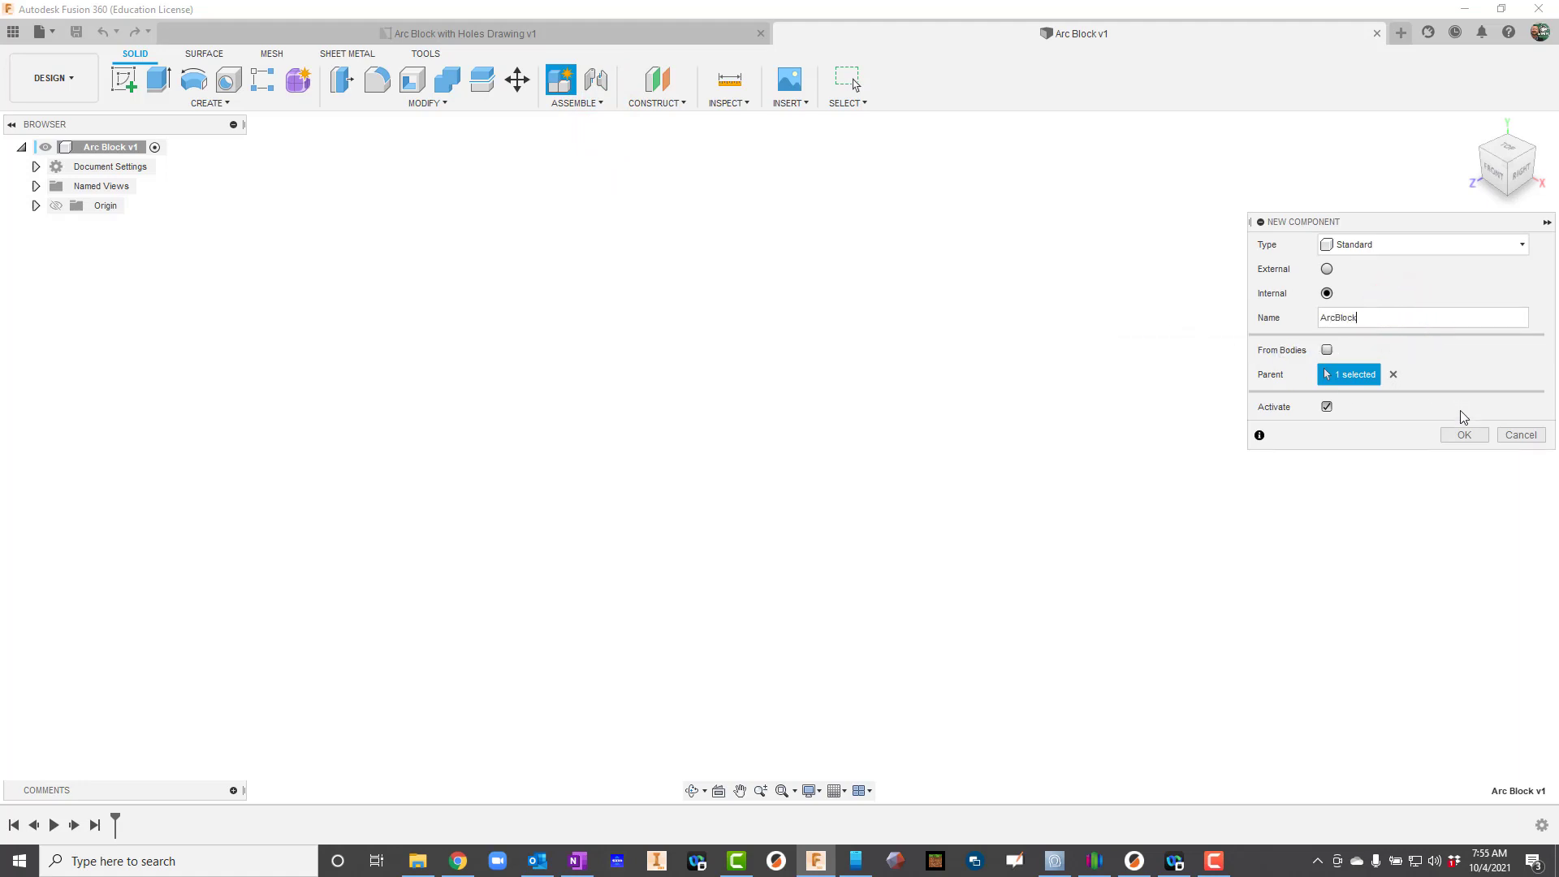
left_click(1464, 435)
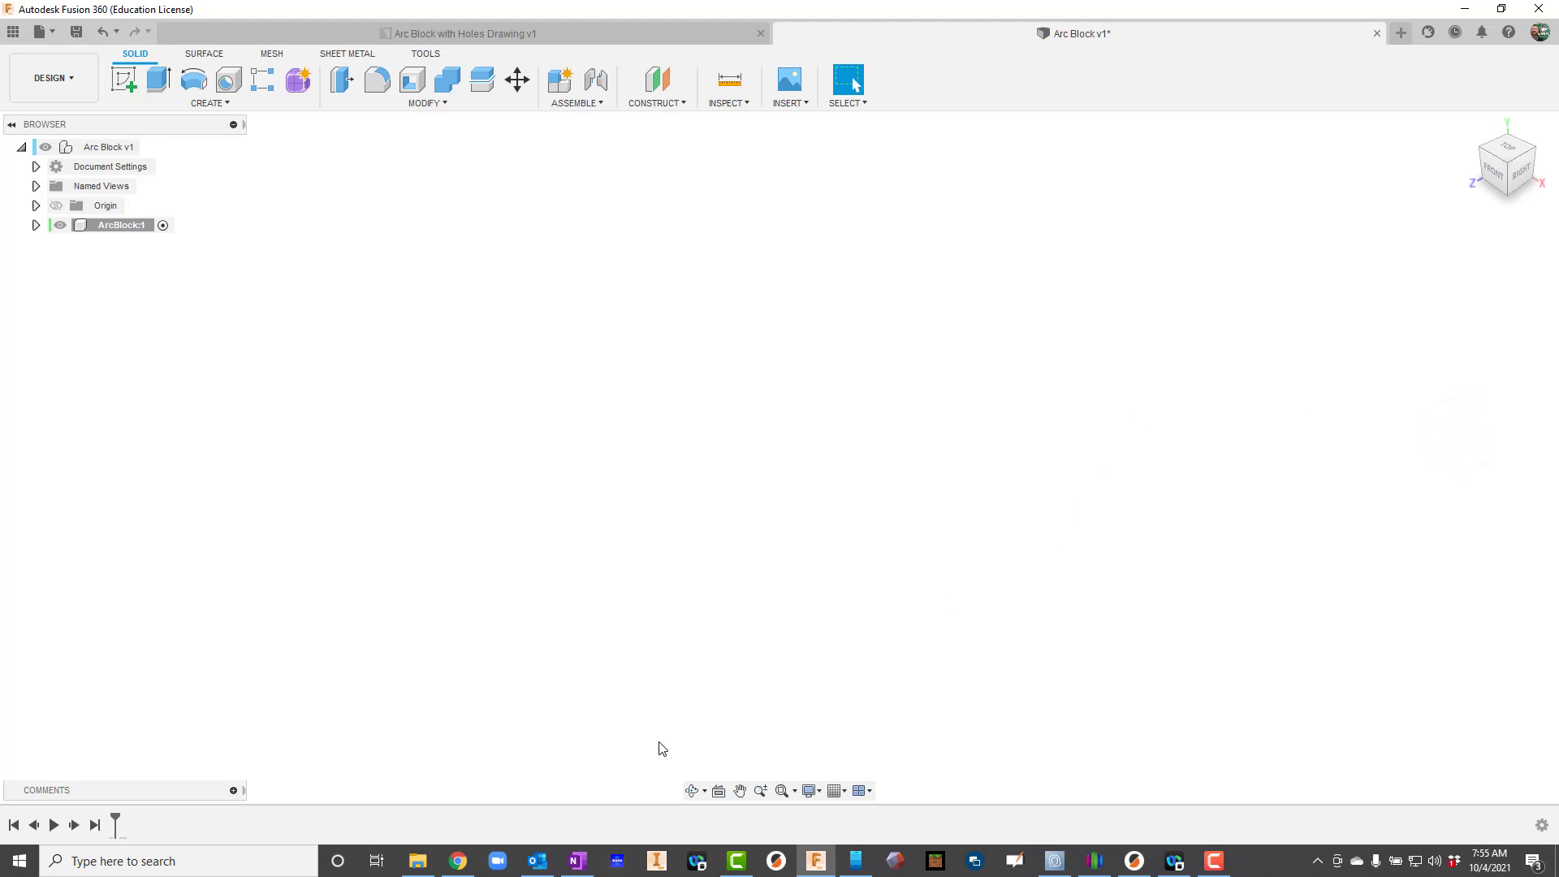
Start a sketch on the front plane and draw a rectangle from the origin, about 3.1 in wide and 2 in high.
left_click(124, 79)
left_click(816, 452)
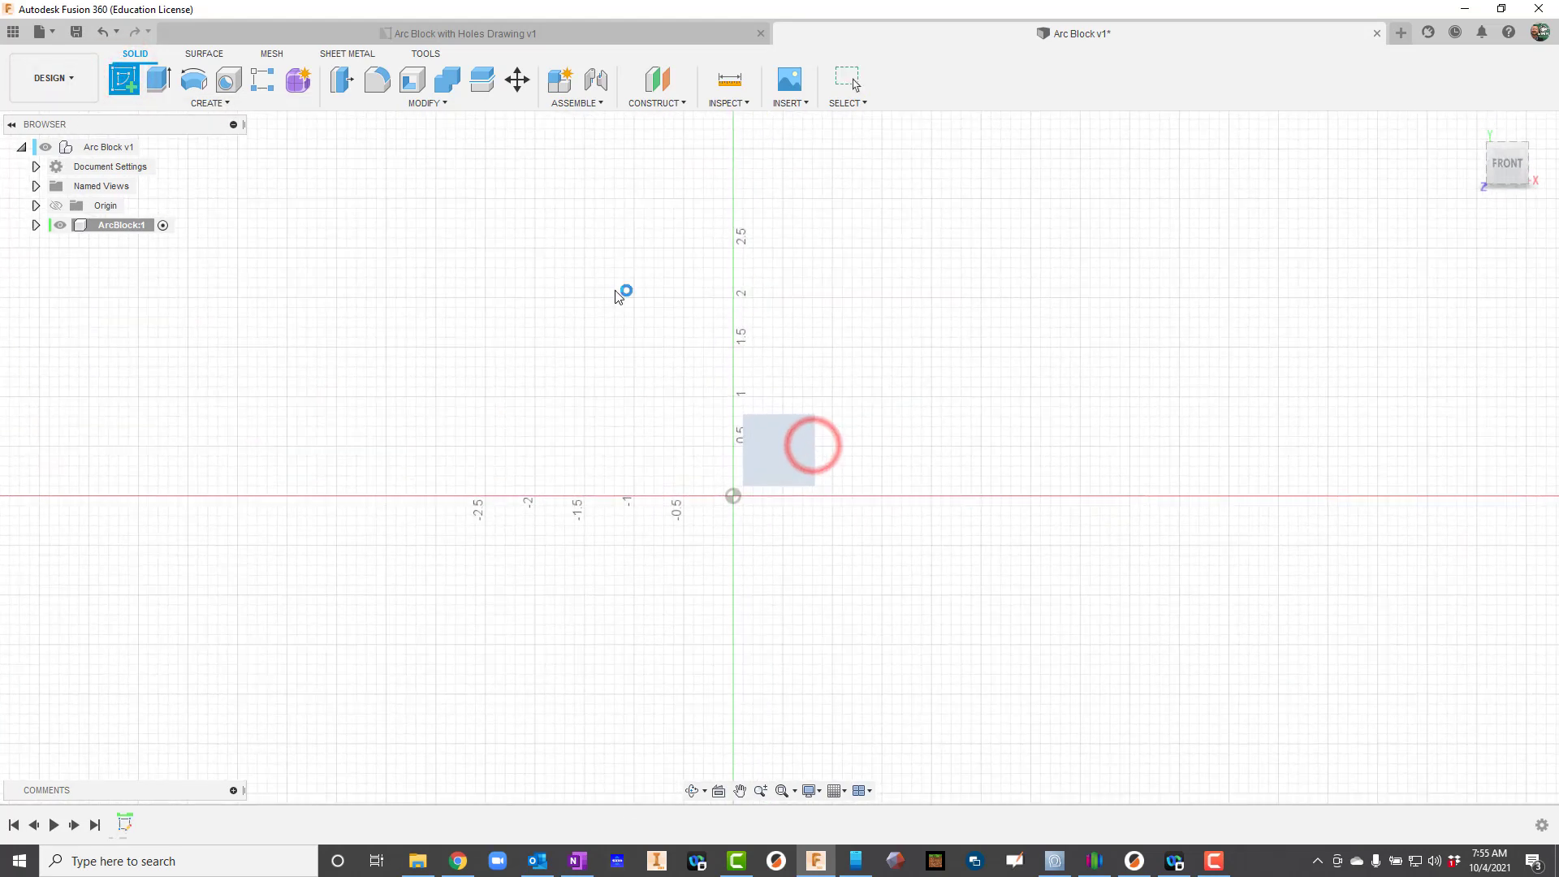
left_click(123, 79)
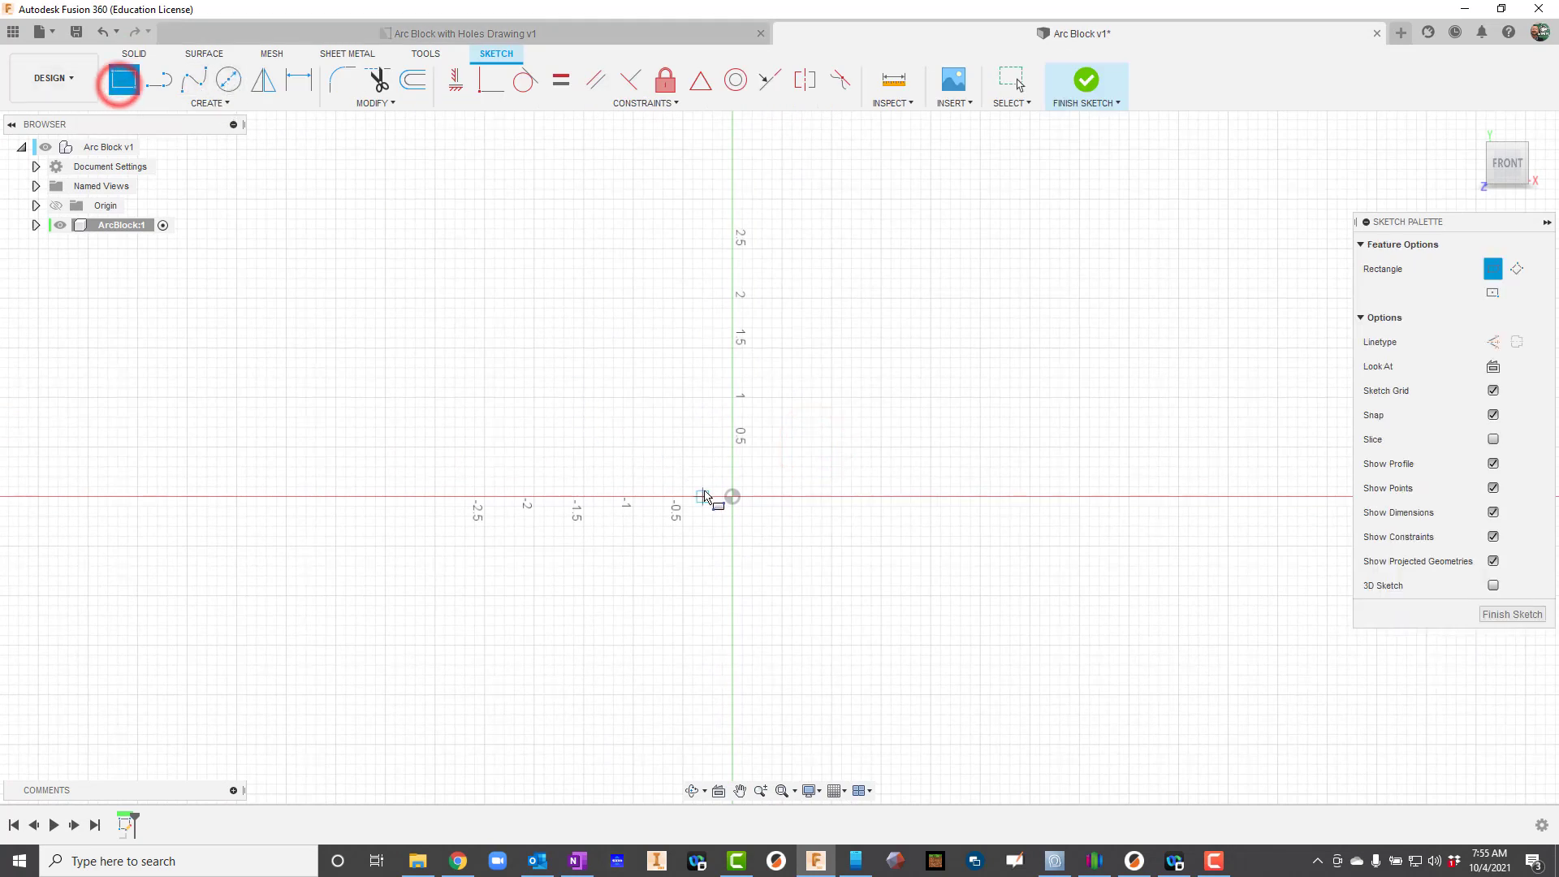
left_click(729, 494)
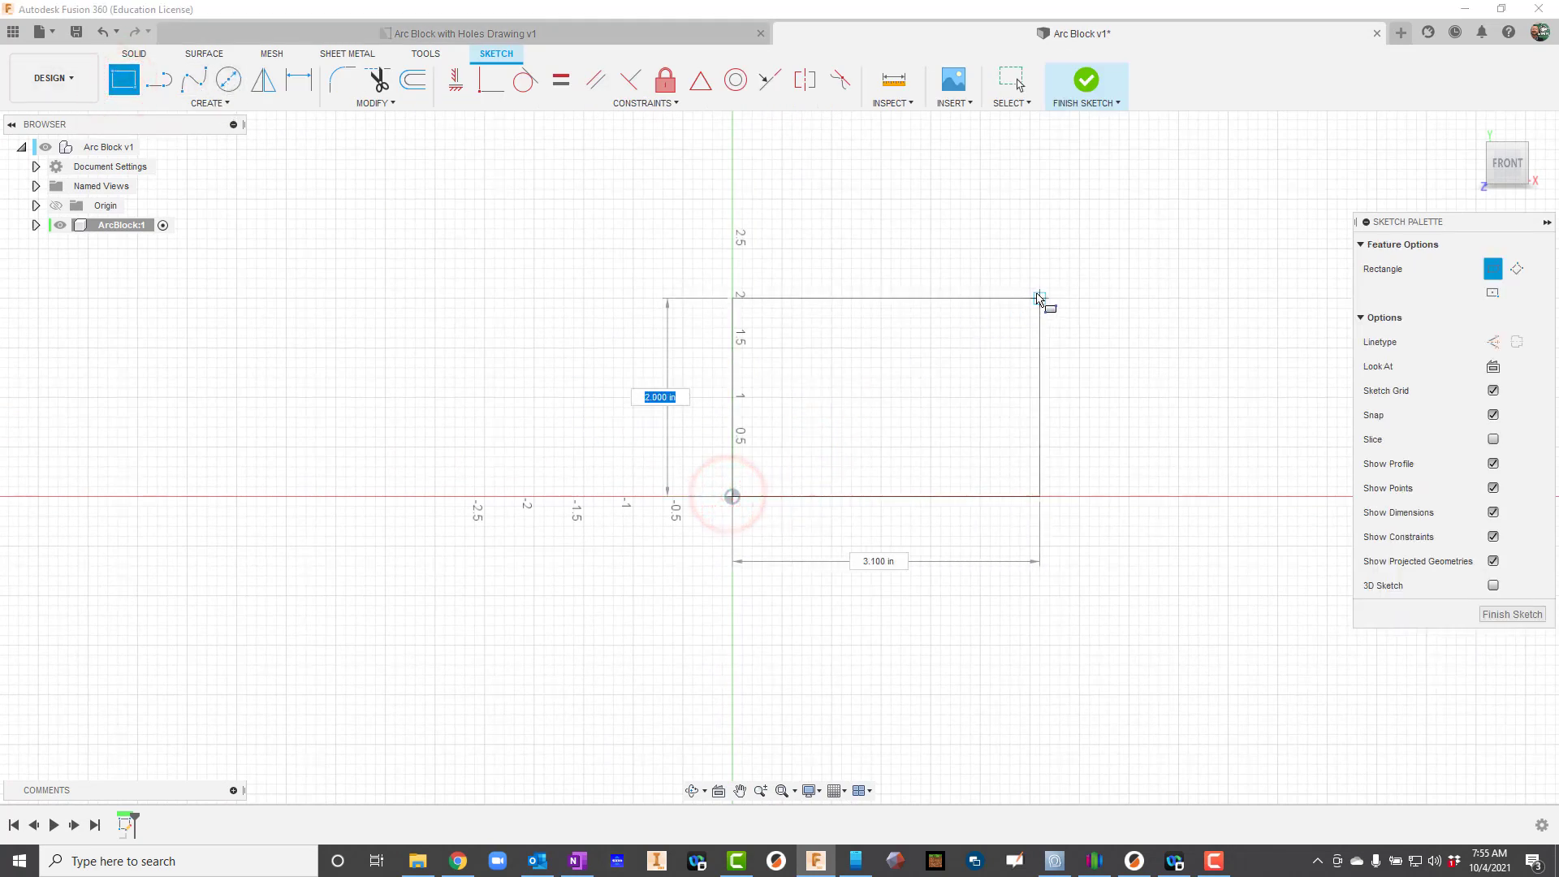
left_click(1037, 296)
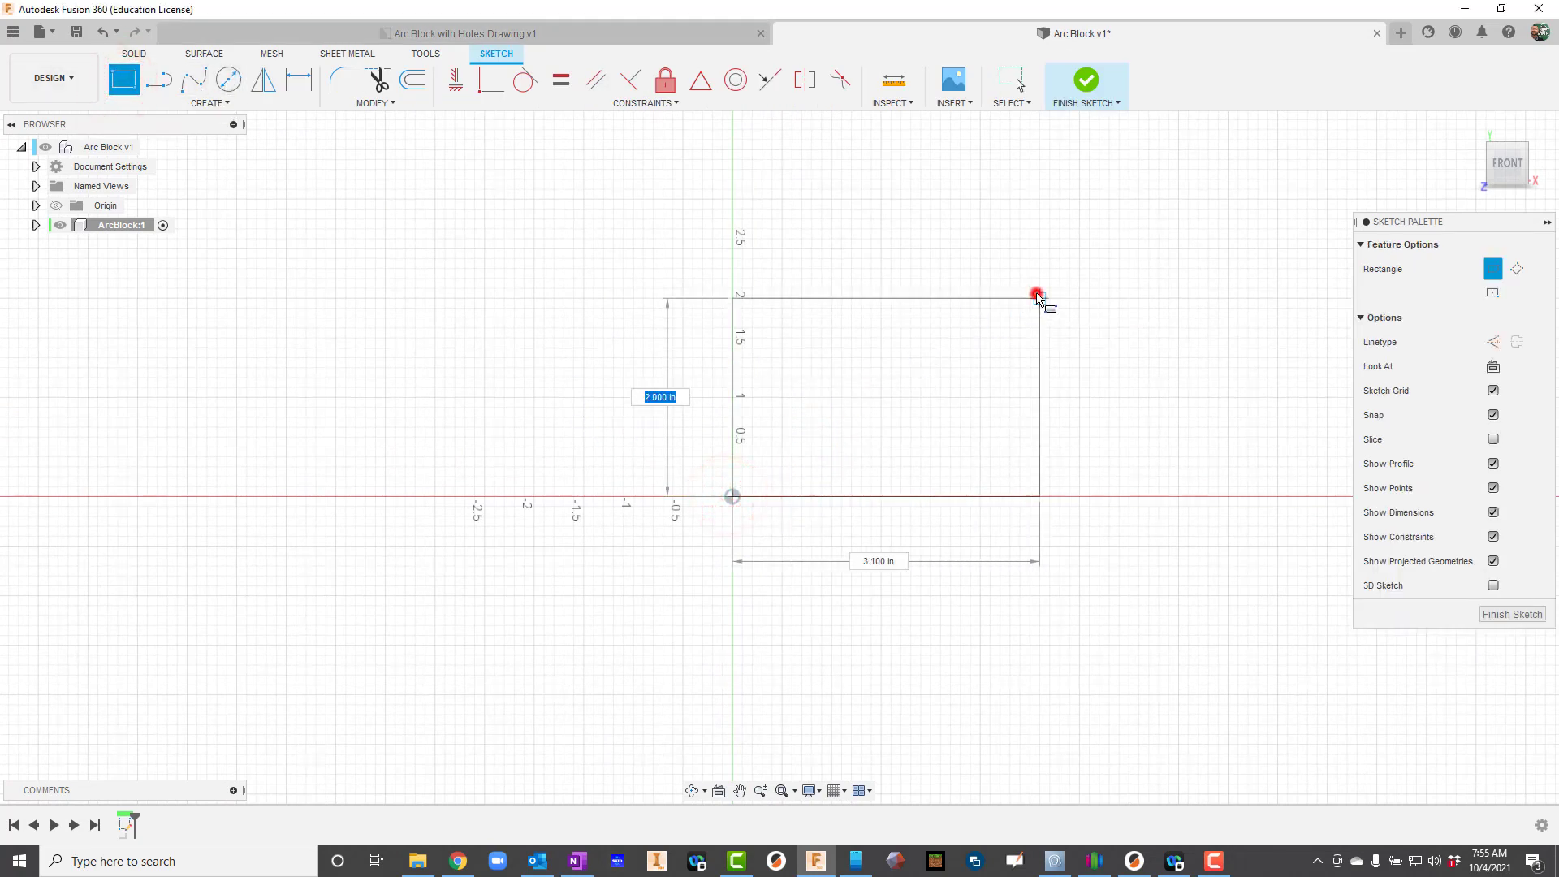
Check the overall sizes in the drawing, dimension the rectangle 4 in wide and 5 in high, and finish the sketch.
left_click(529, 30)
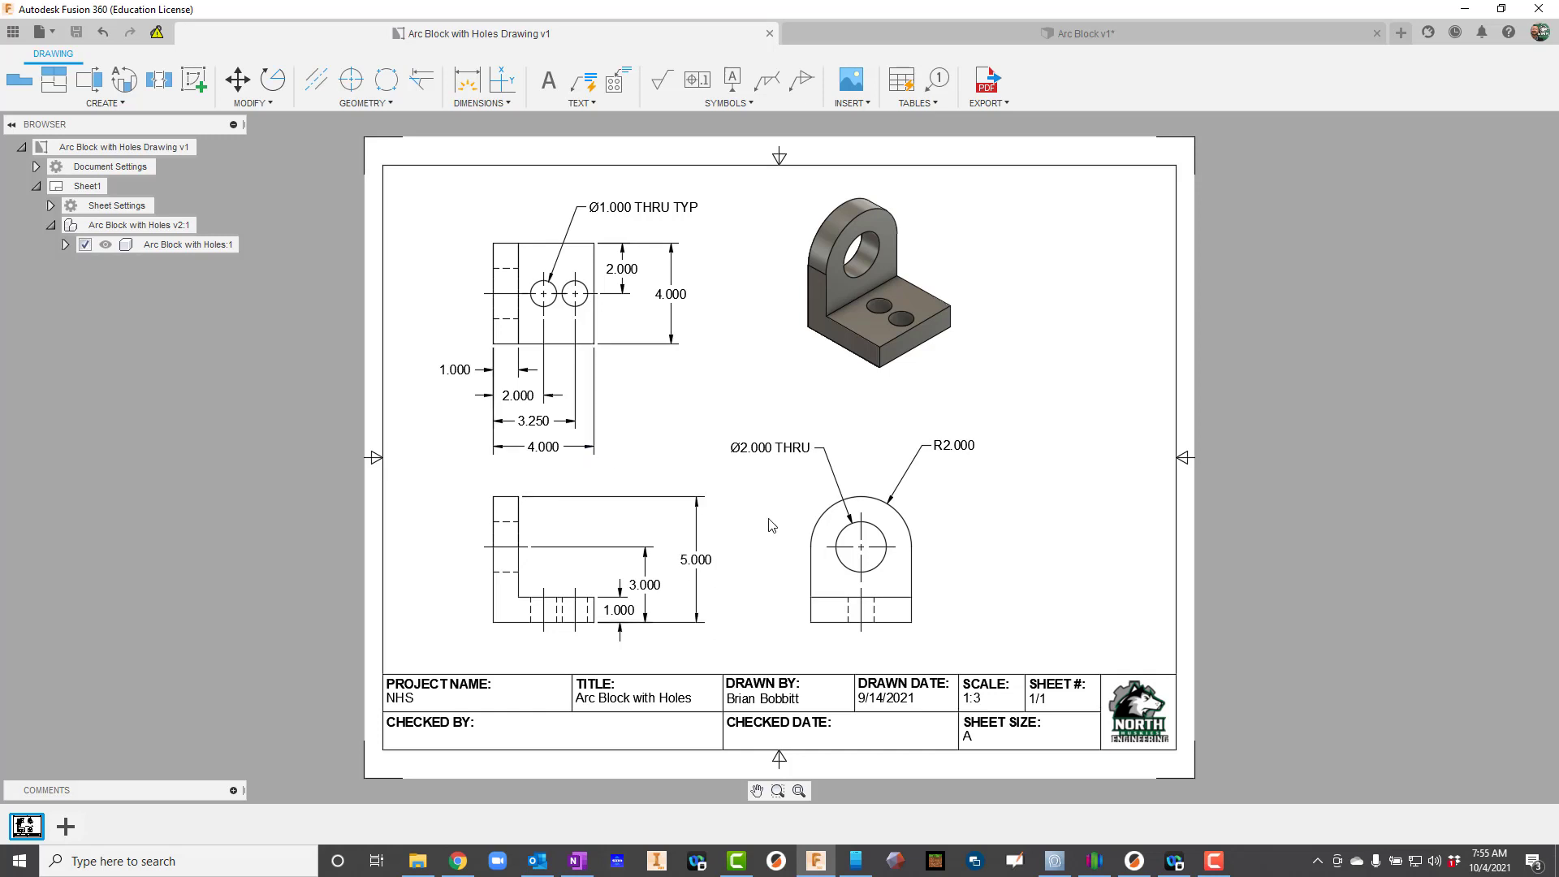
left_click(991, 34)
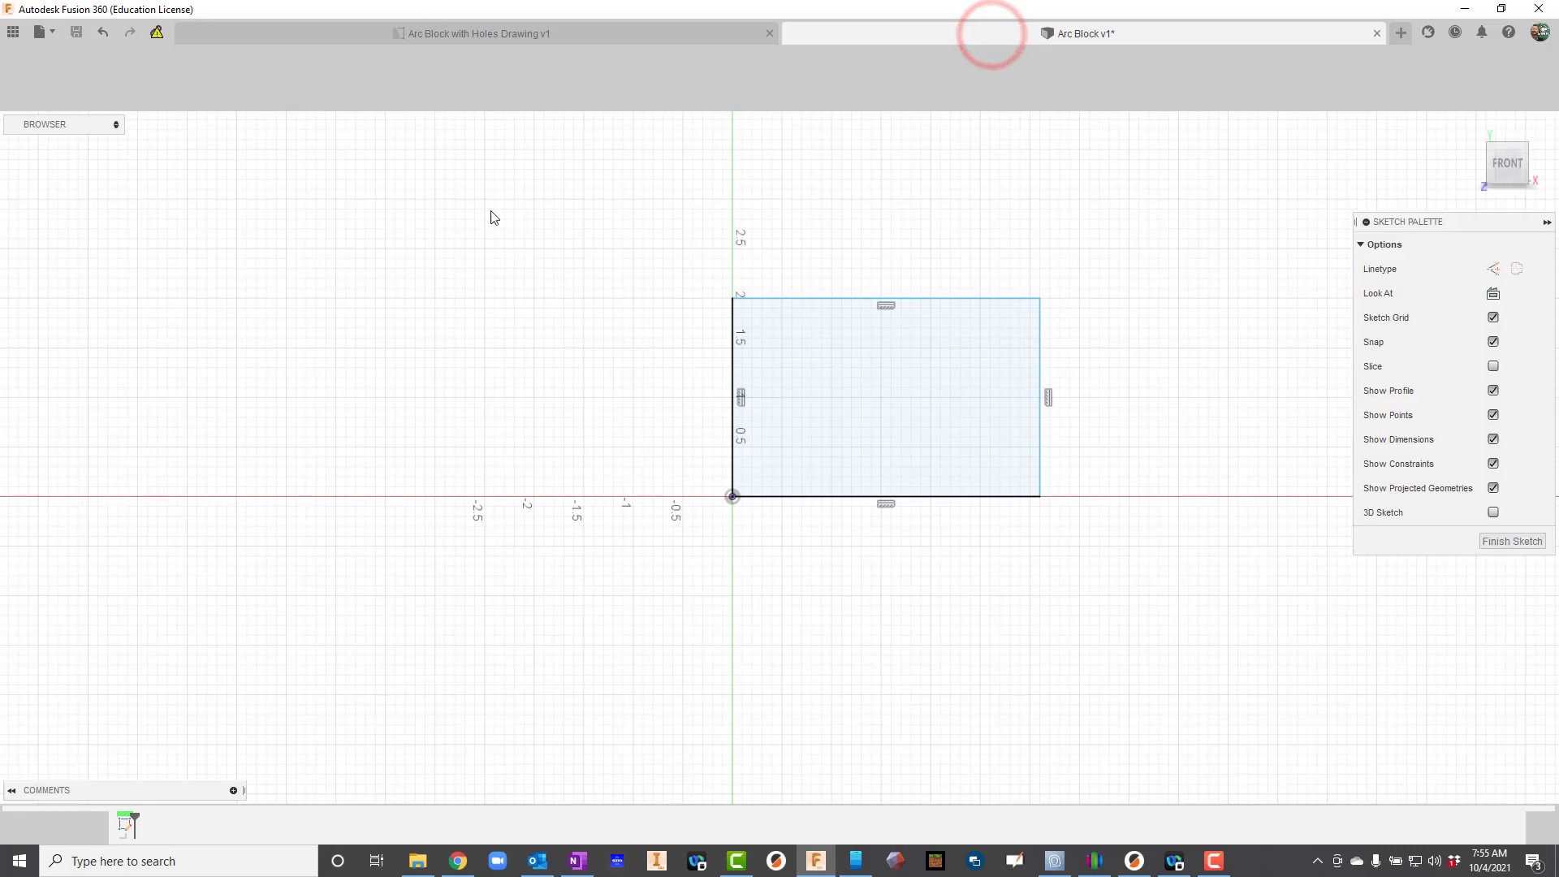
left_click(299, 75)
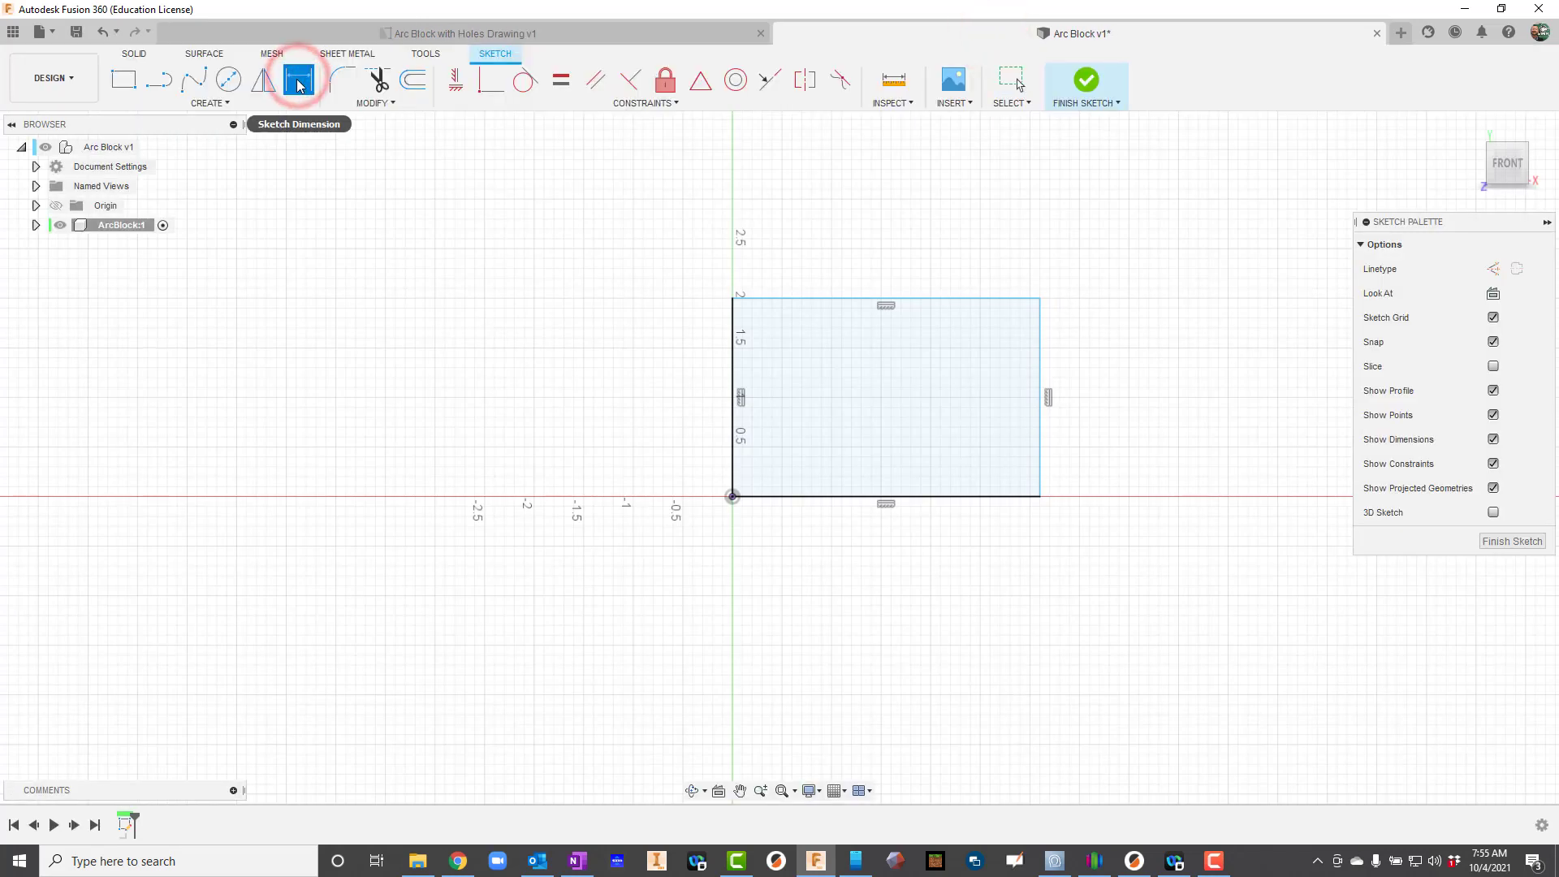
left_click(944, 497)
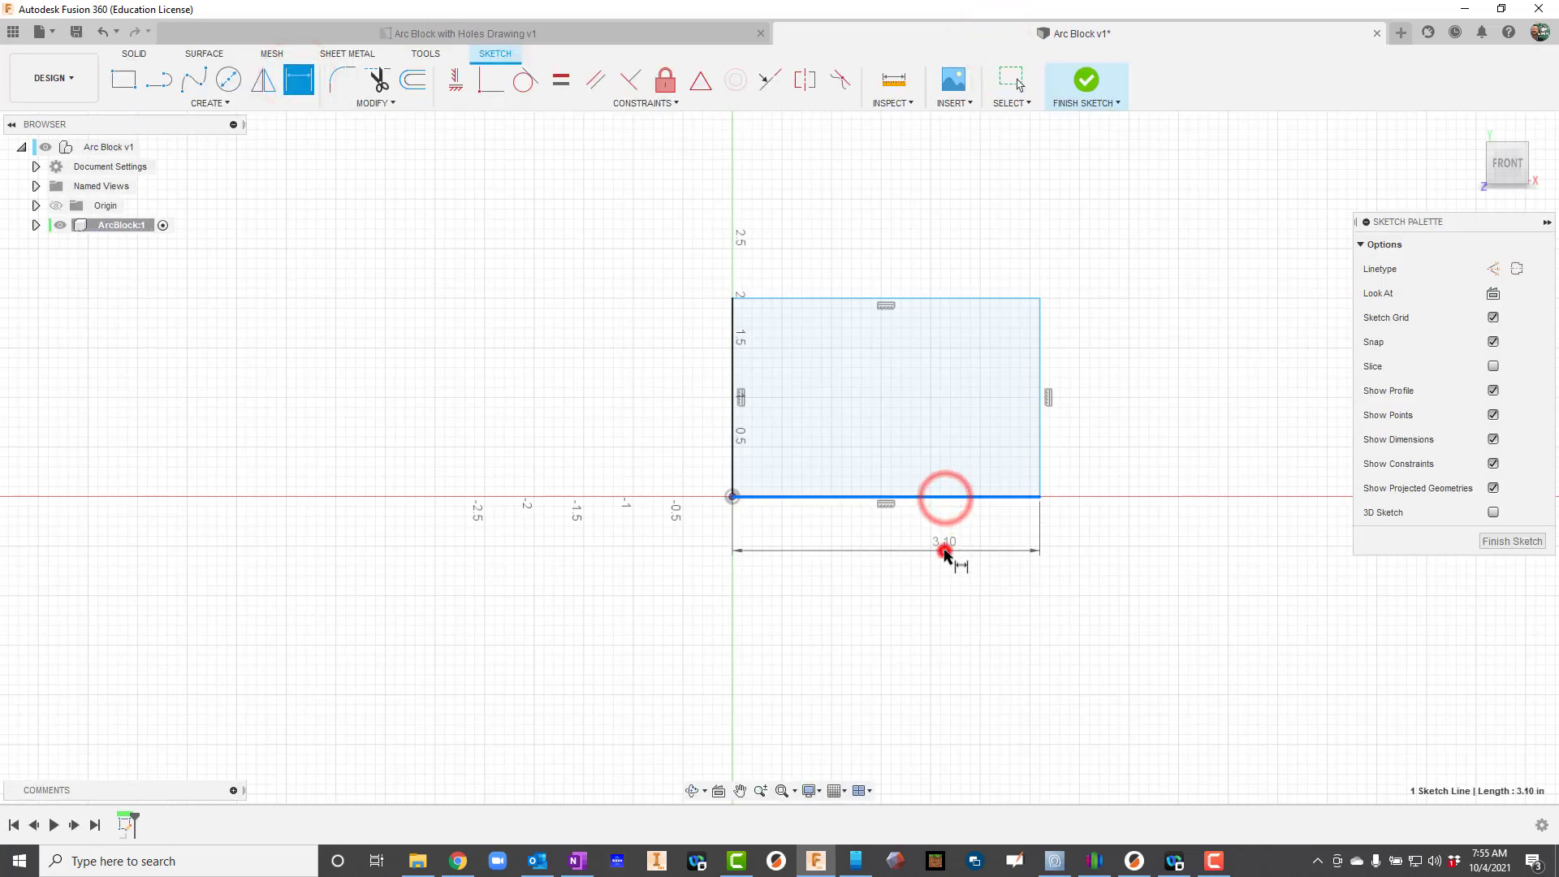
left_click(944, 545)
type("4")
key("Return")
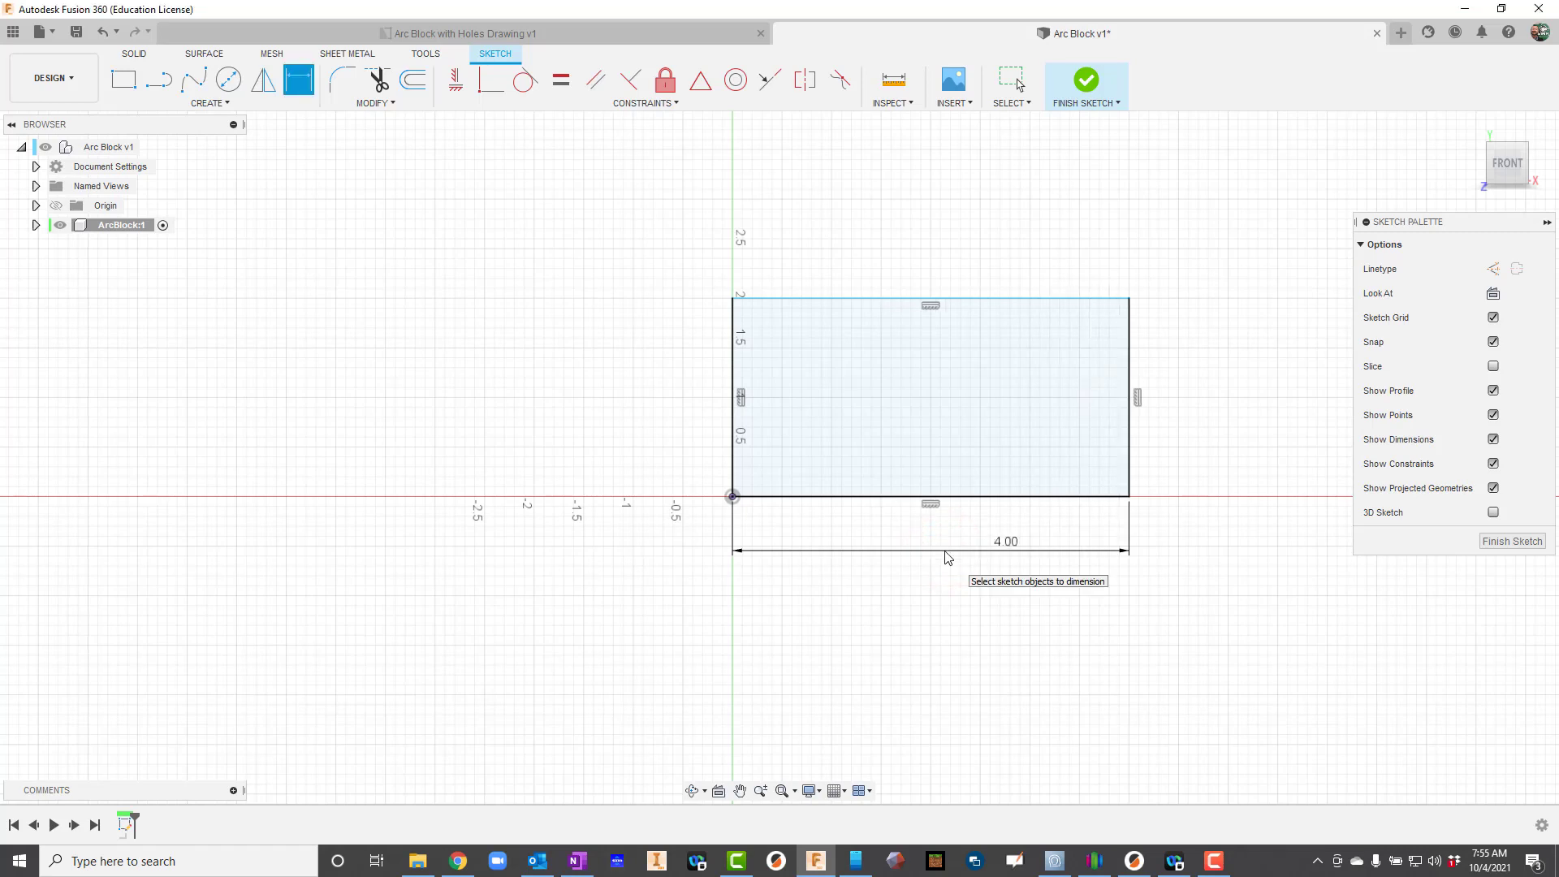
left_click(731, 407)
left_click(684, 409)
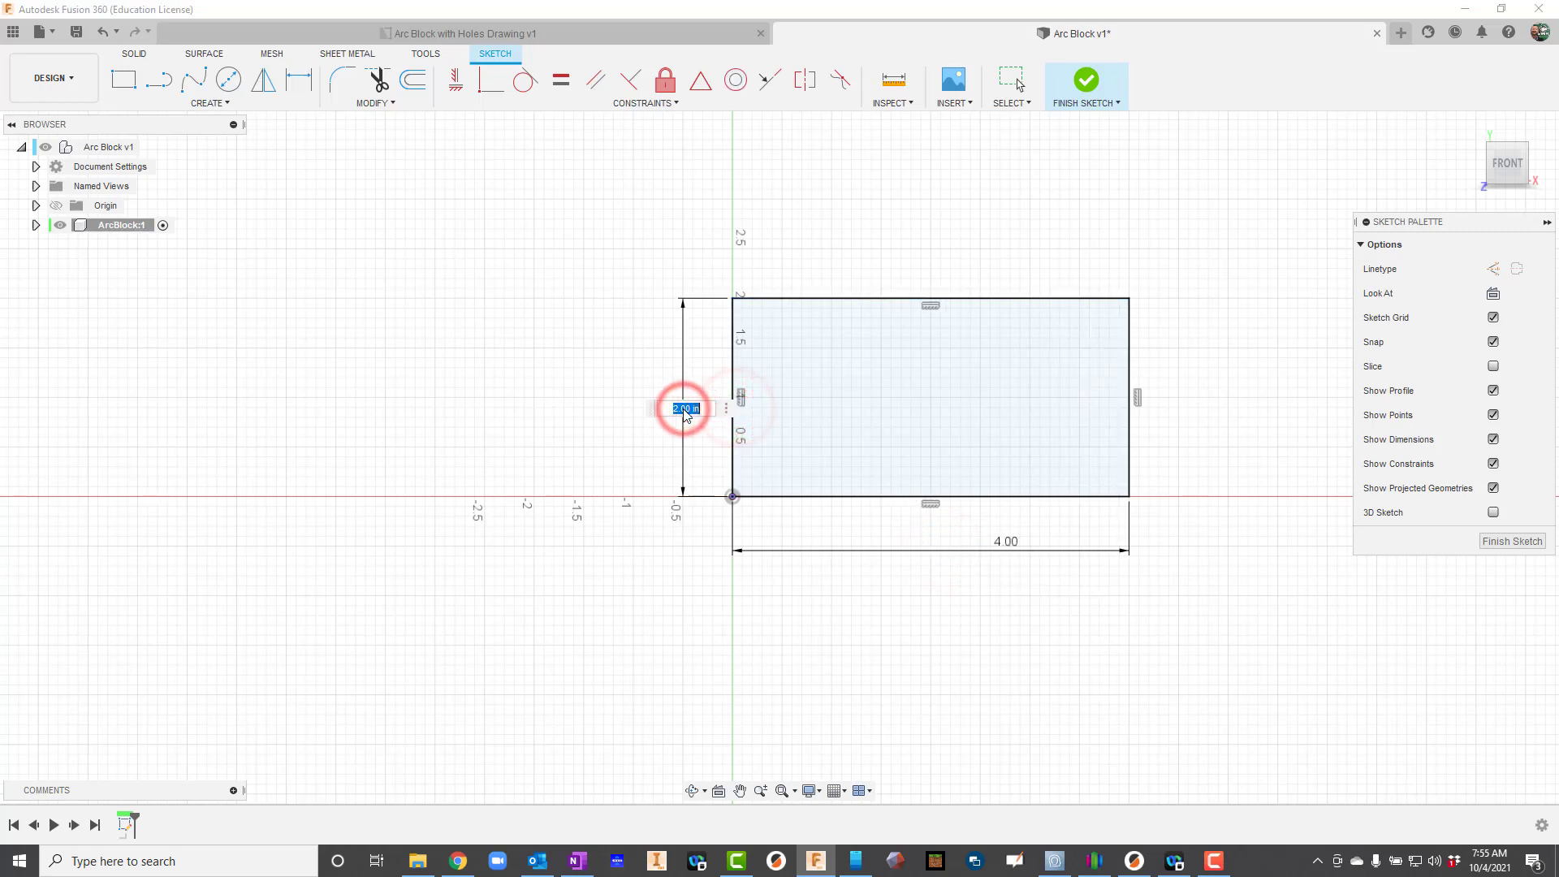
type("5")
key("Return")
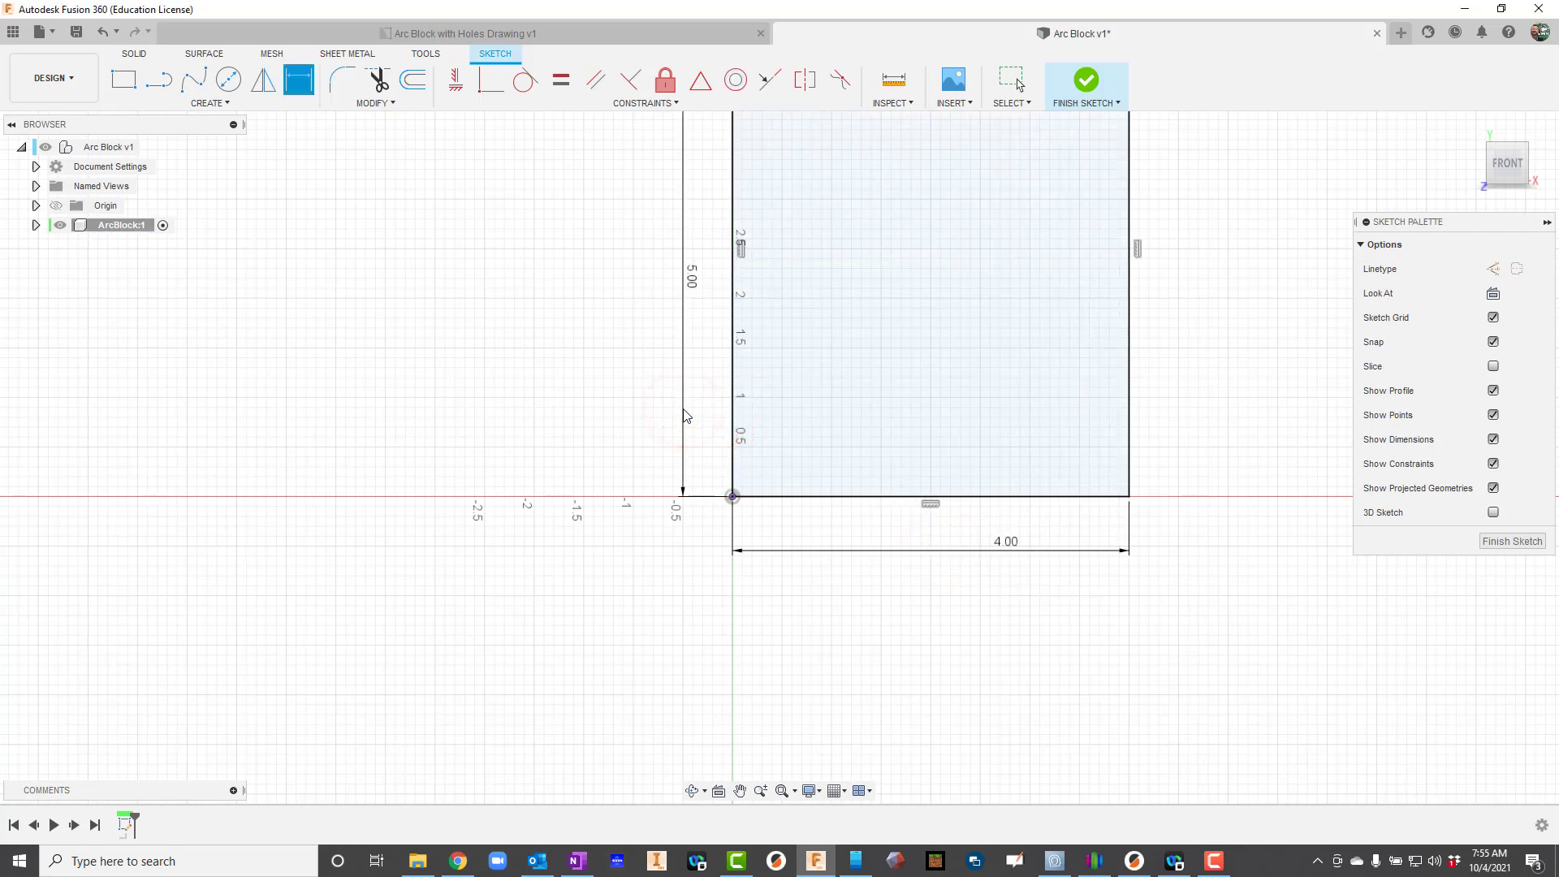
left_click(1087, 78)
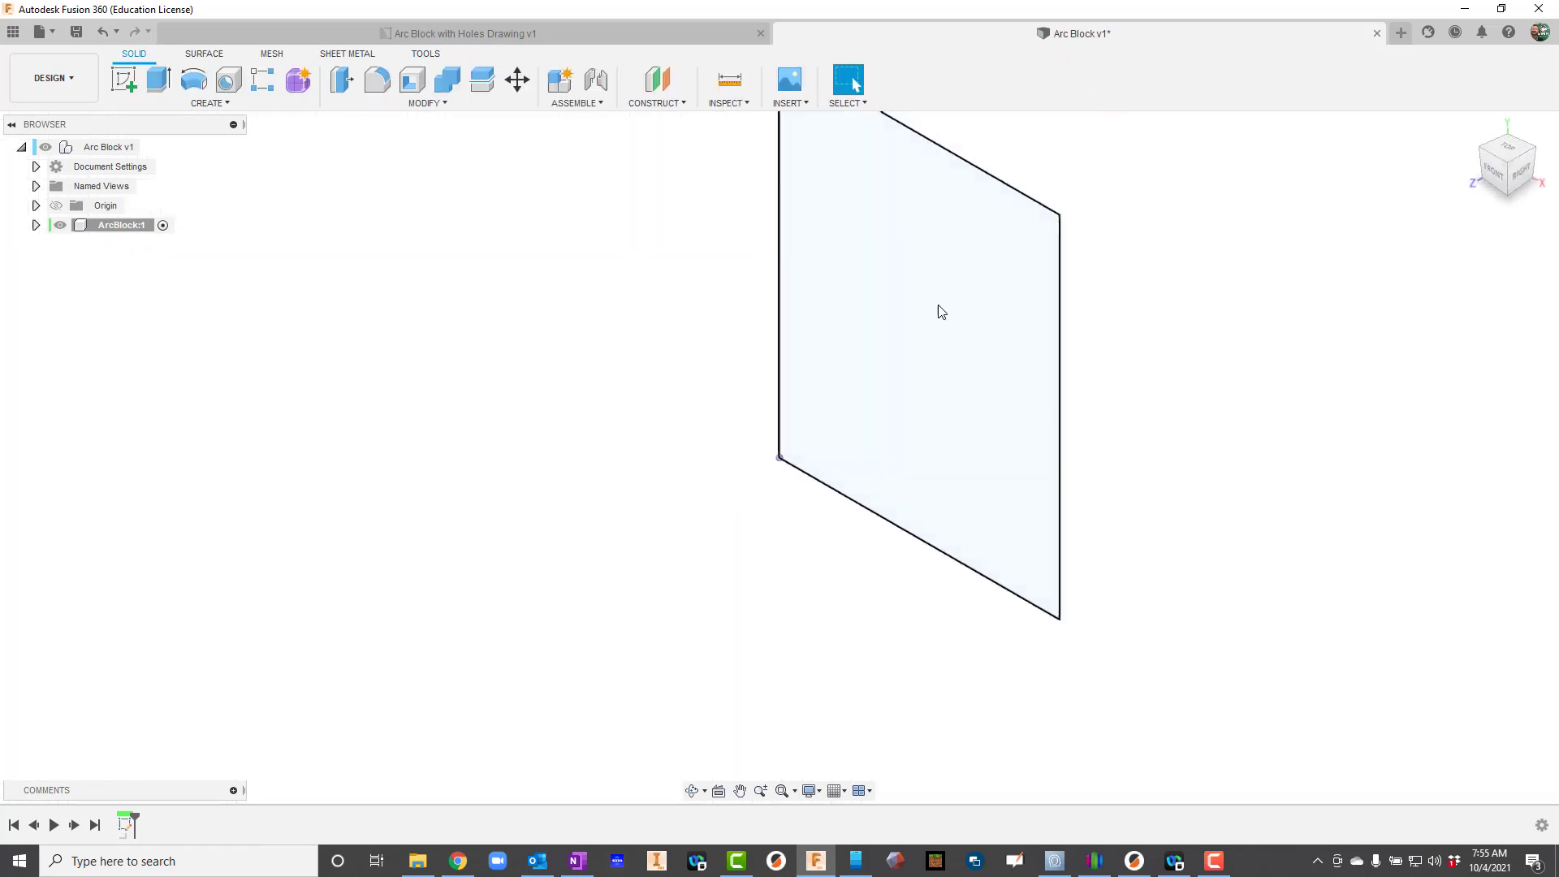
Check the block's depth in the drawing and extrude the rectangle 4 in as a new body.
left_click(636, 34)
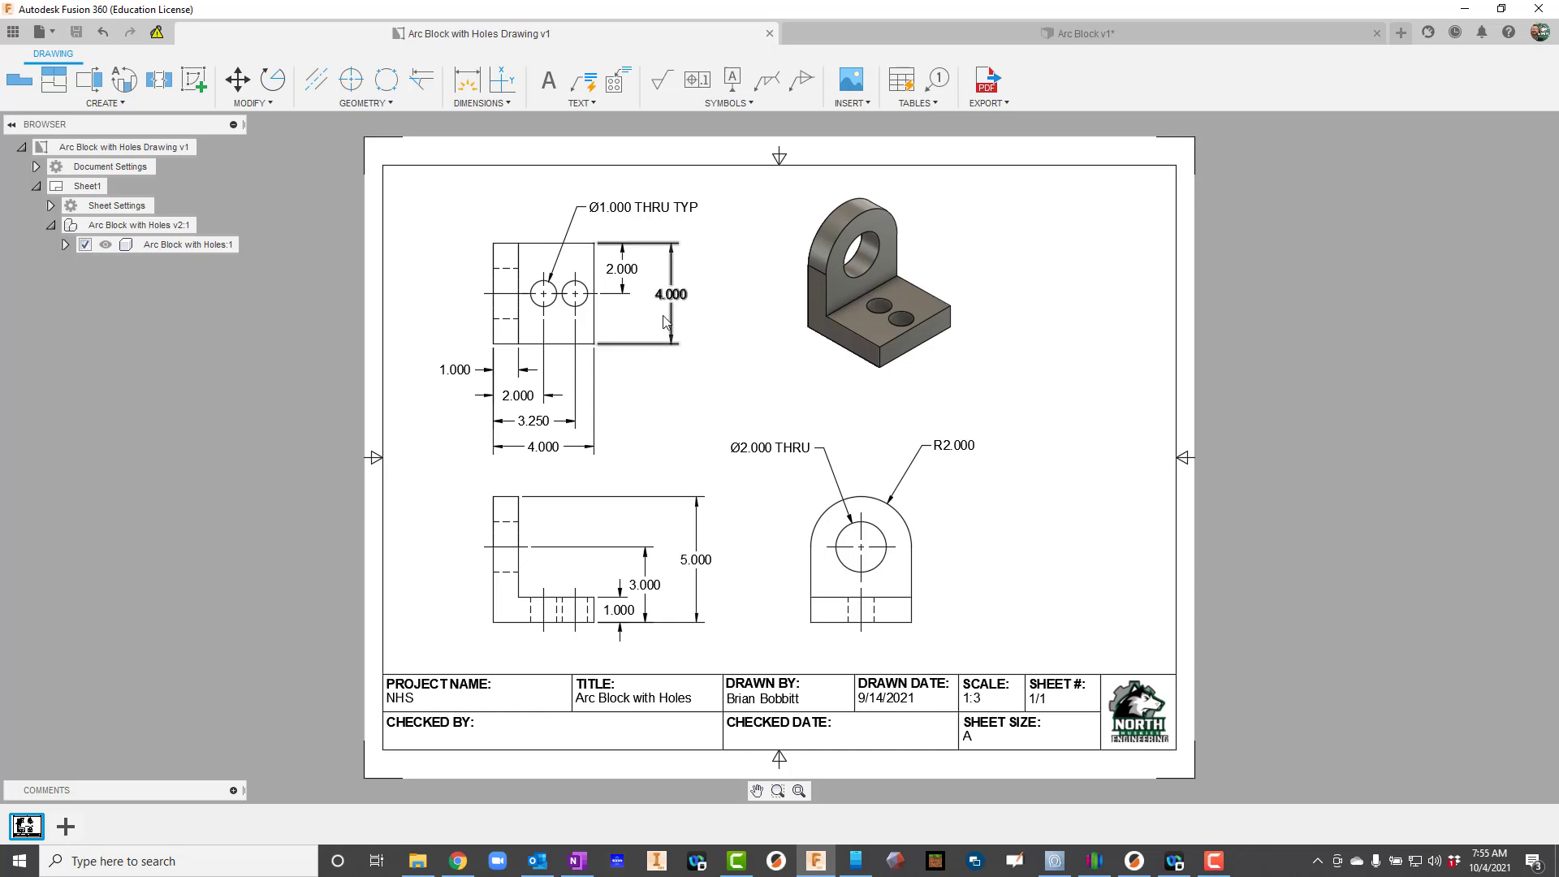
left_click(868, 26)
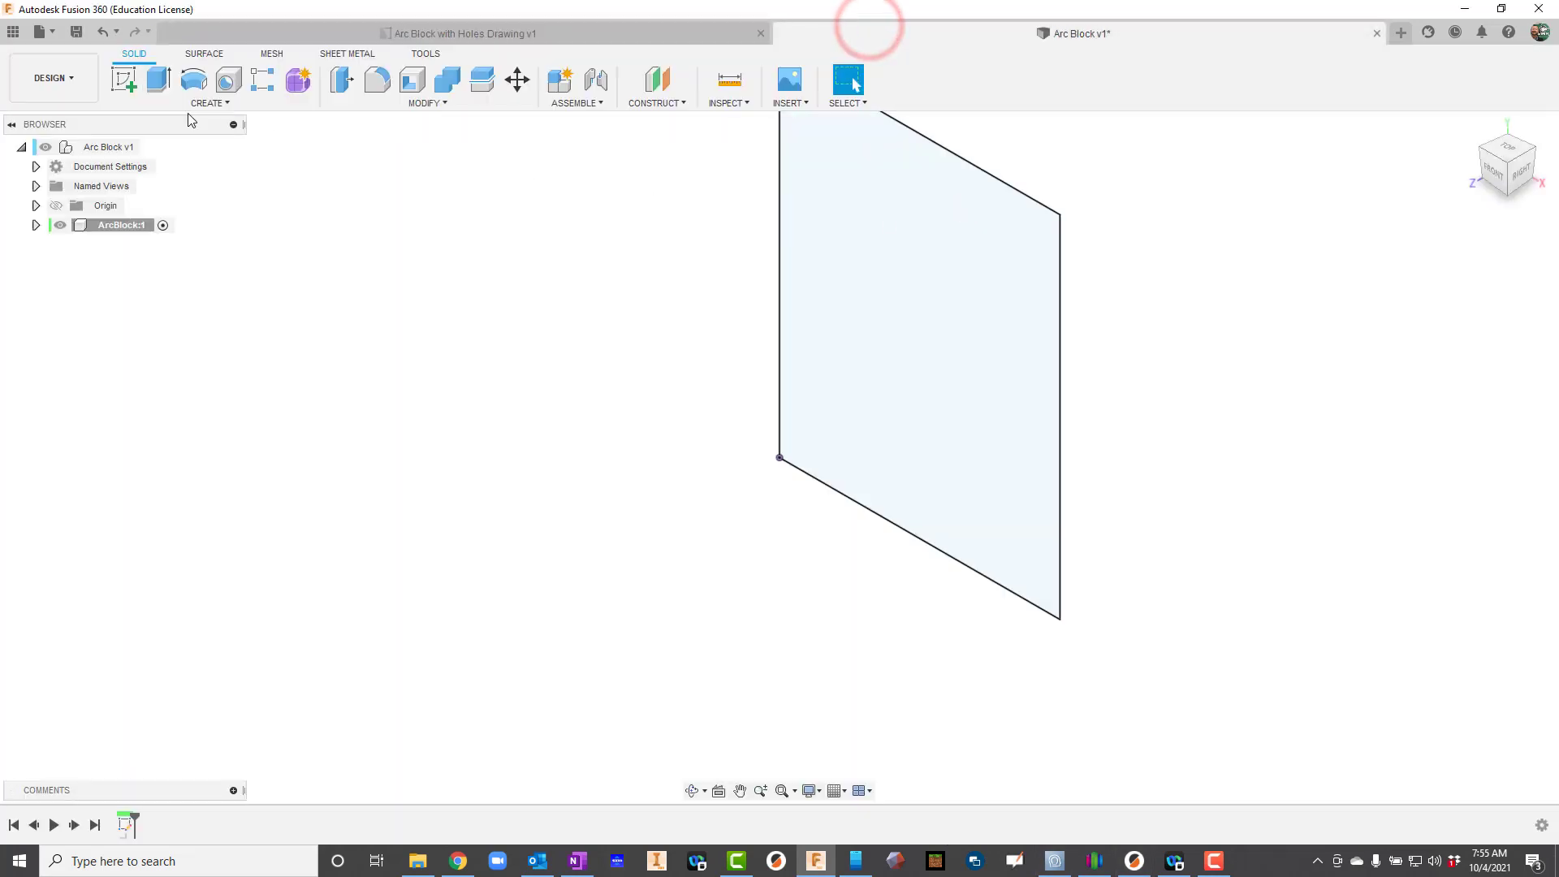
left_click(159, 77)
left_click_drag(907, 345, 845, 374)
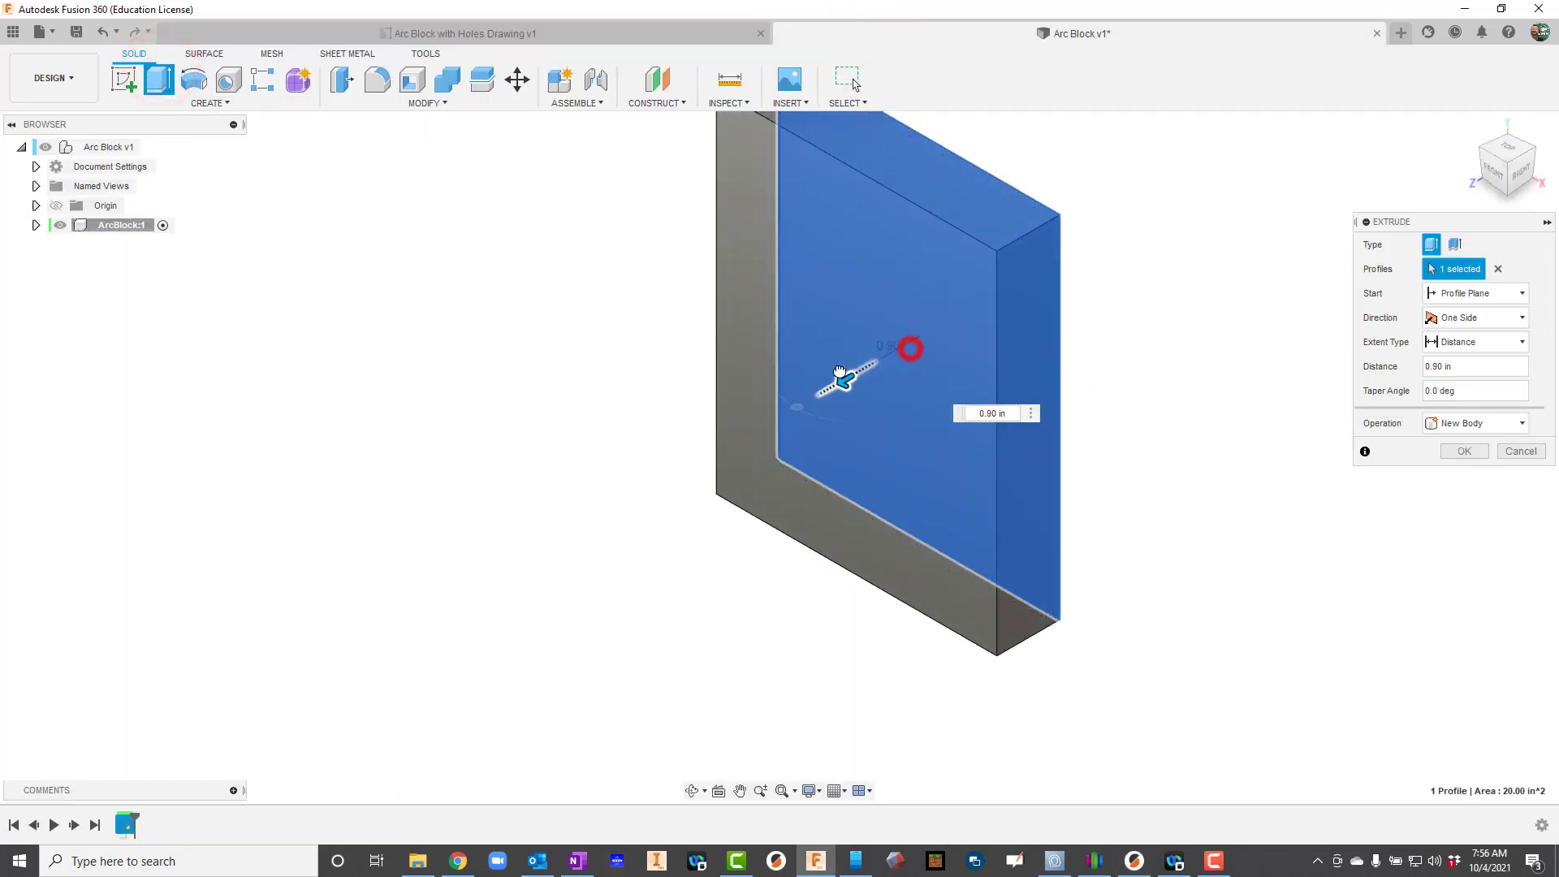
type("4")
key("Return")
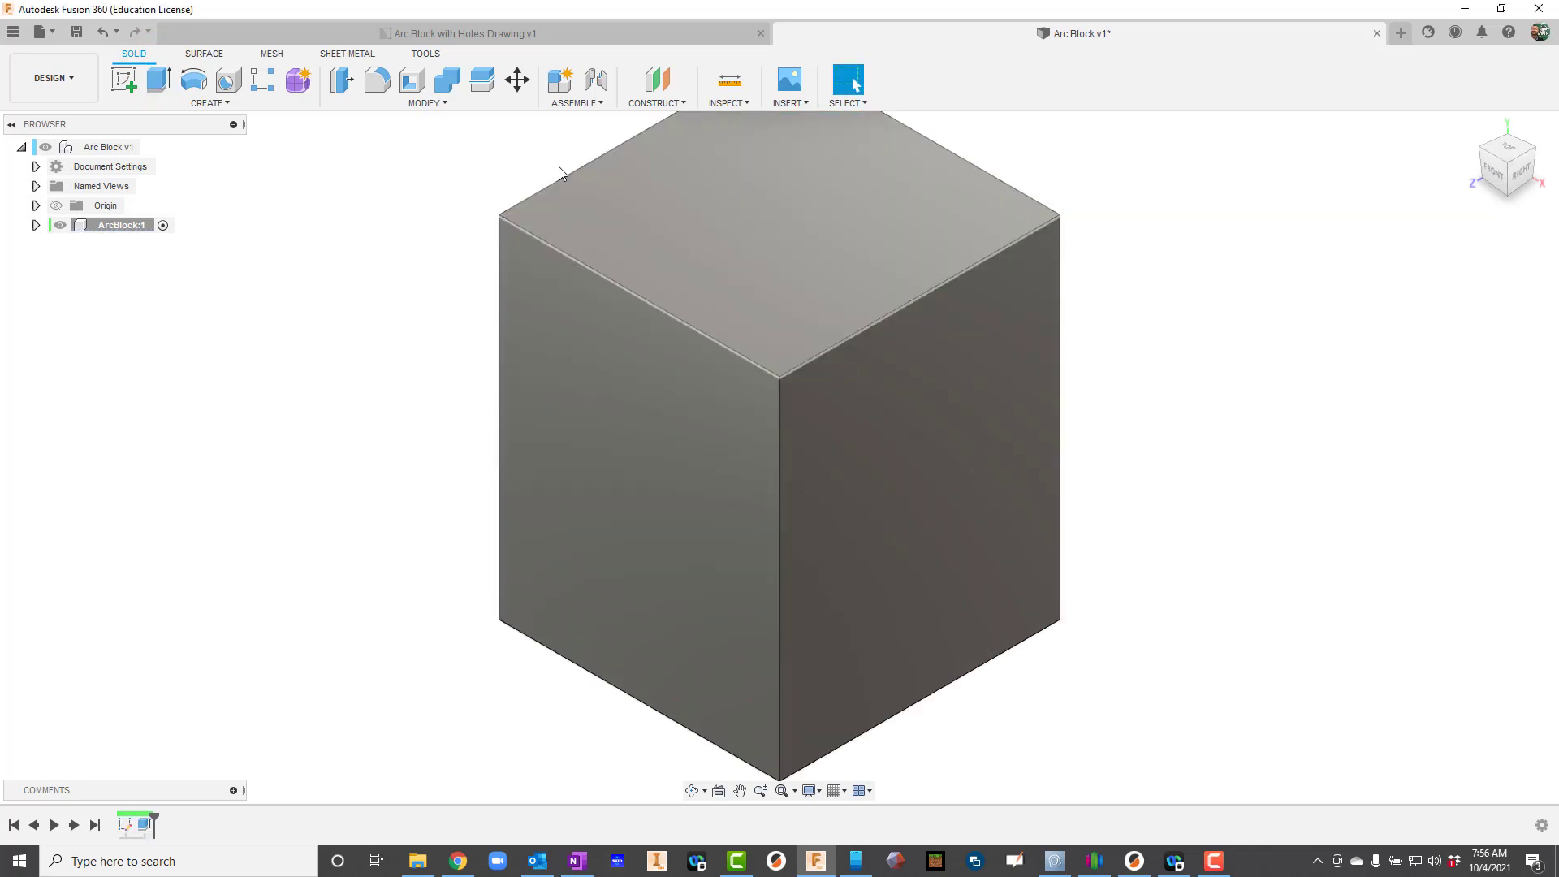
Start a sketch on the block's front face and draw a rectangle from its upper-right corner, leaving an L-shaped border along the left and bottom edges.
left_click(122, 78)
left_click(581, 379)
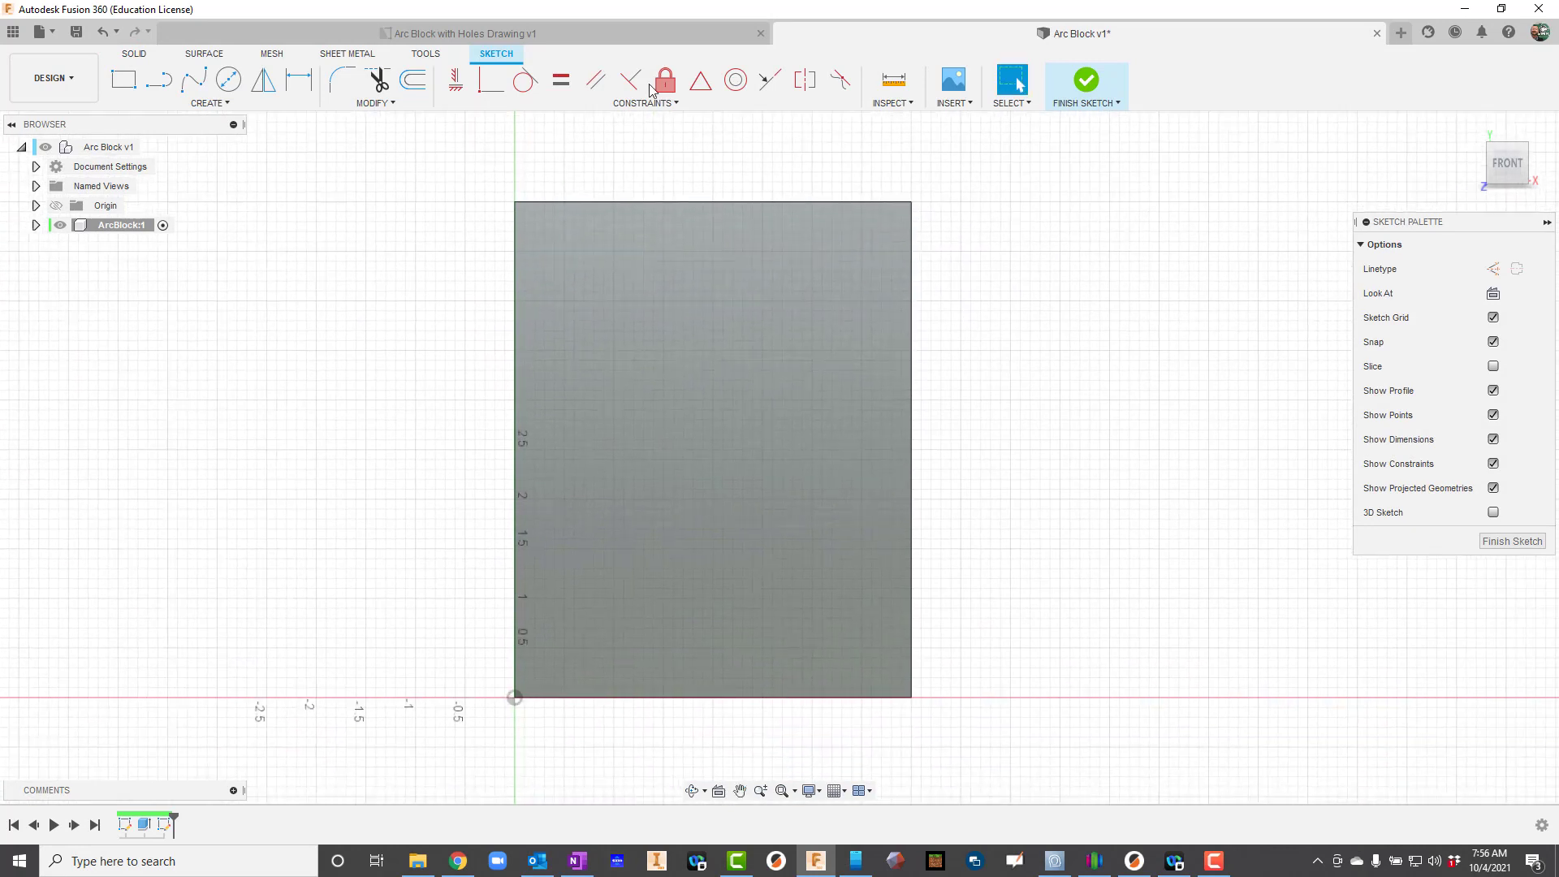
left_click(132, 84)
left_click(911, 202)
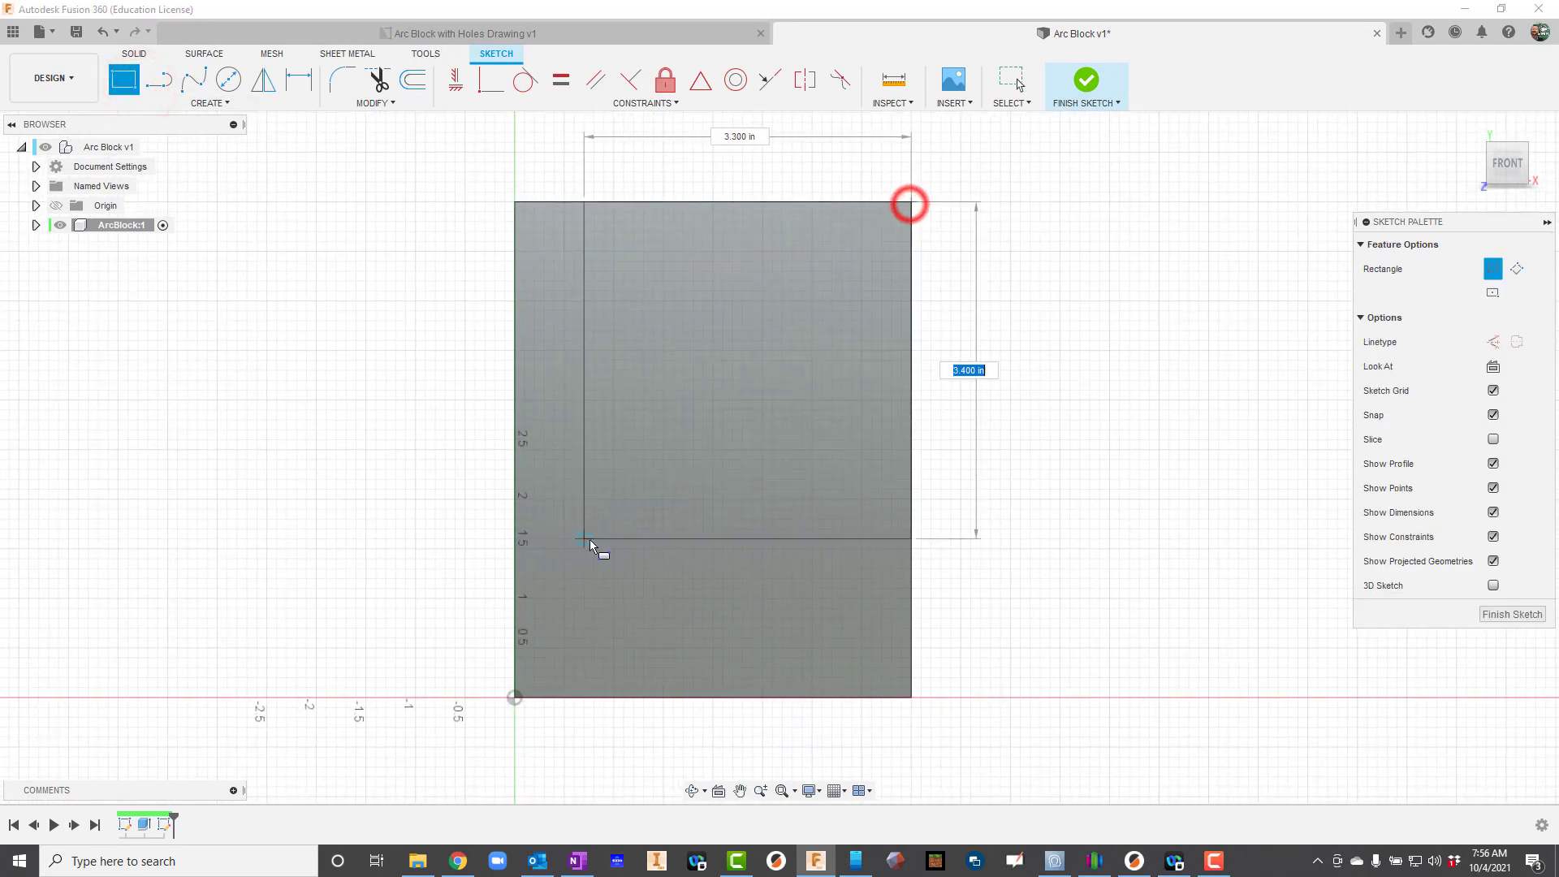
left_click(596, 607)
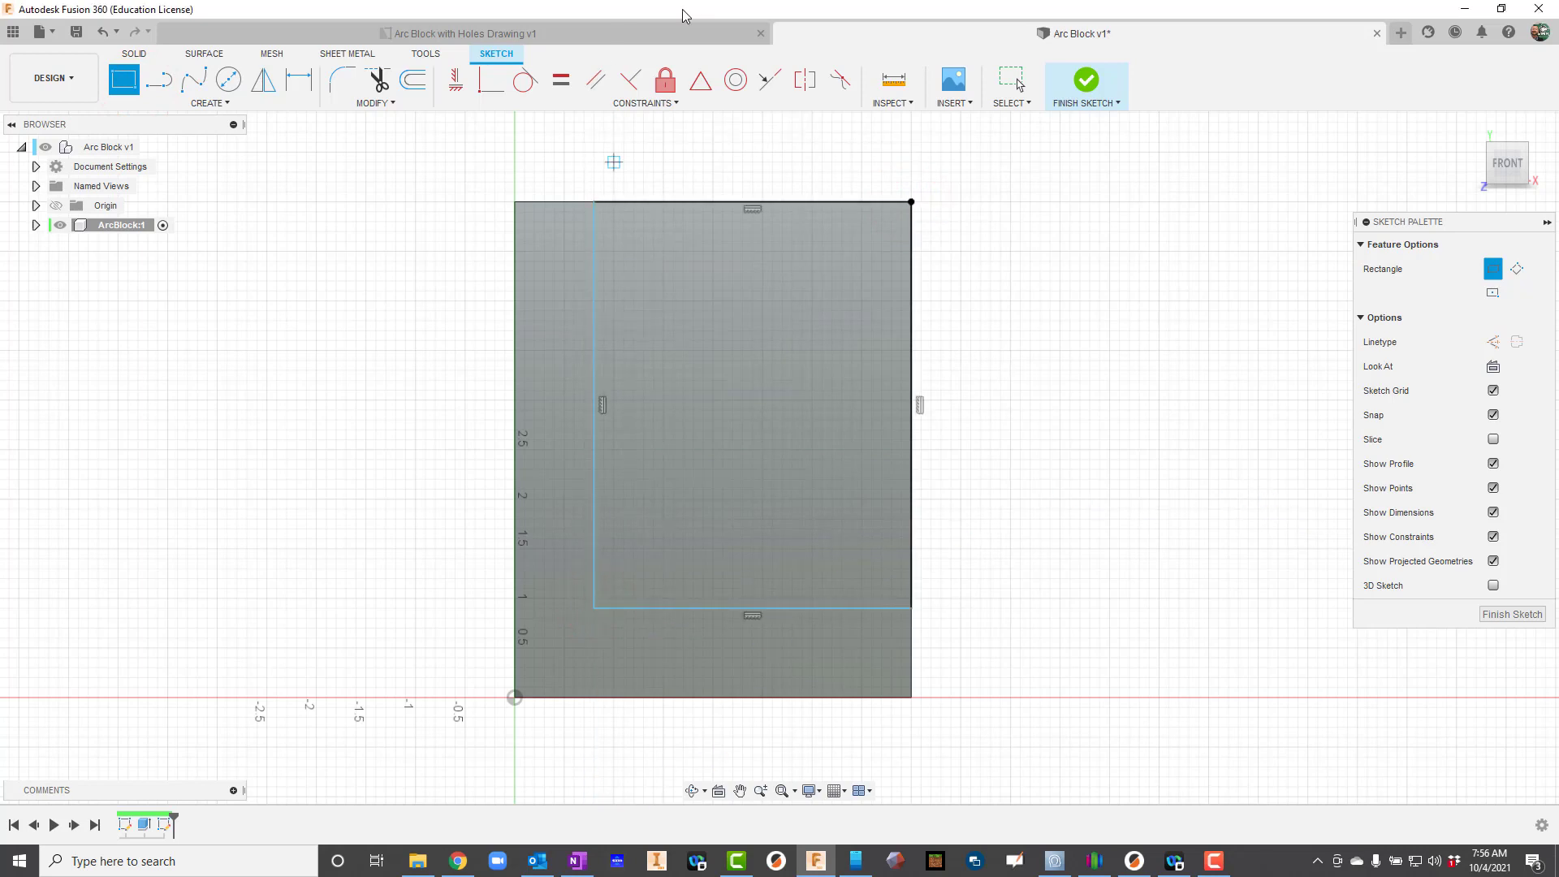
Check the upright's thickness in the drawing and dimension the rectangle's left side 1 in from the block's left edge.
left_click(617, 33)
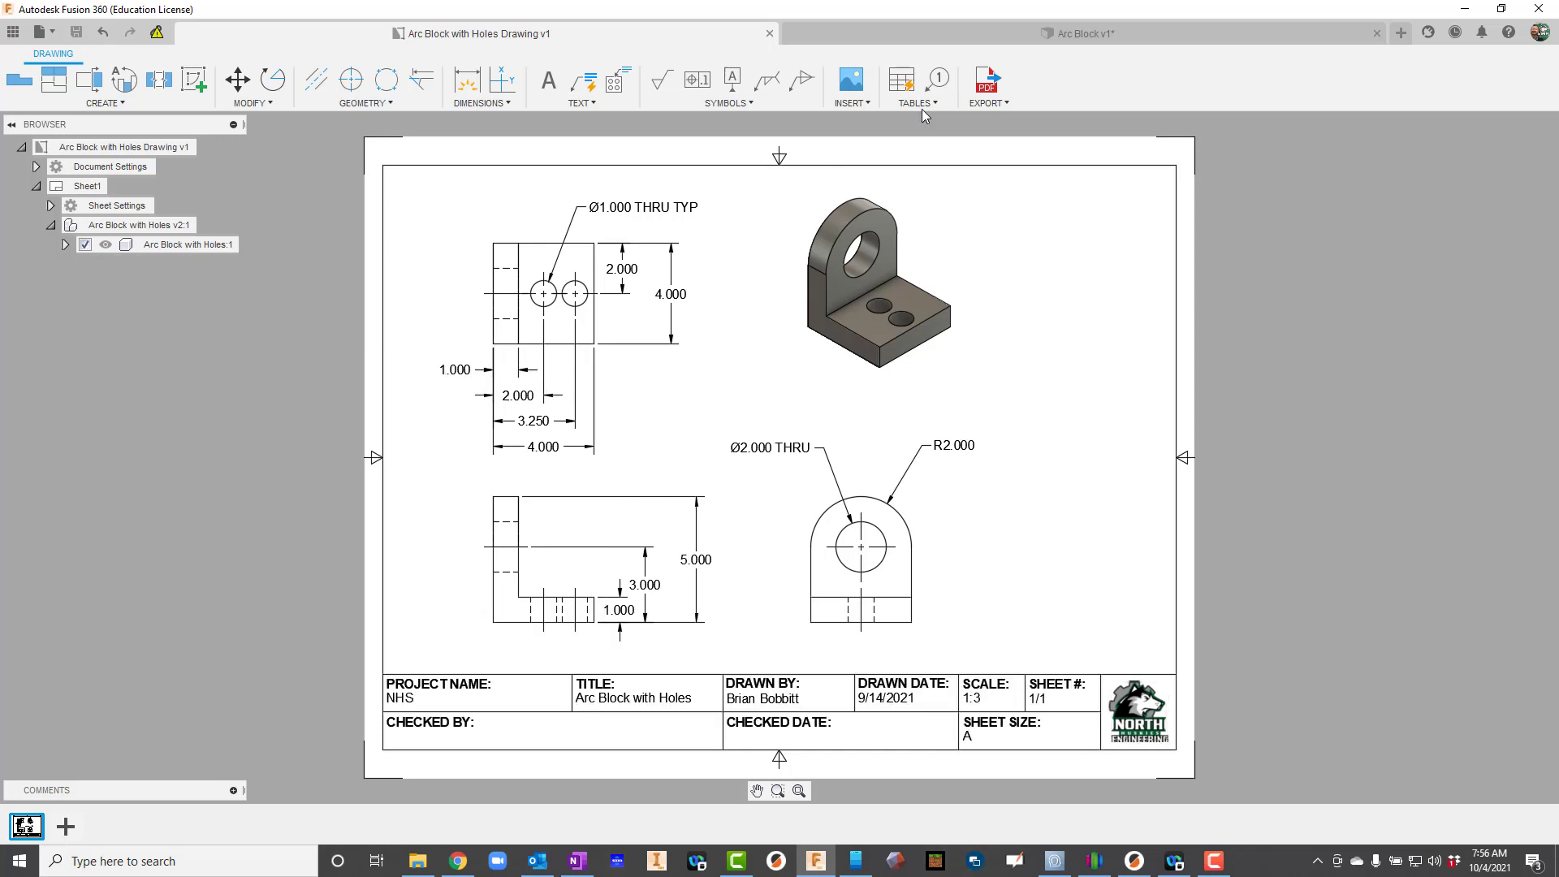
left_click(1003, 39)
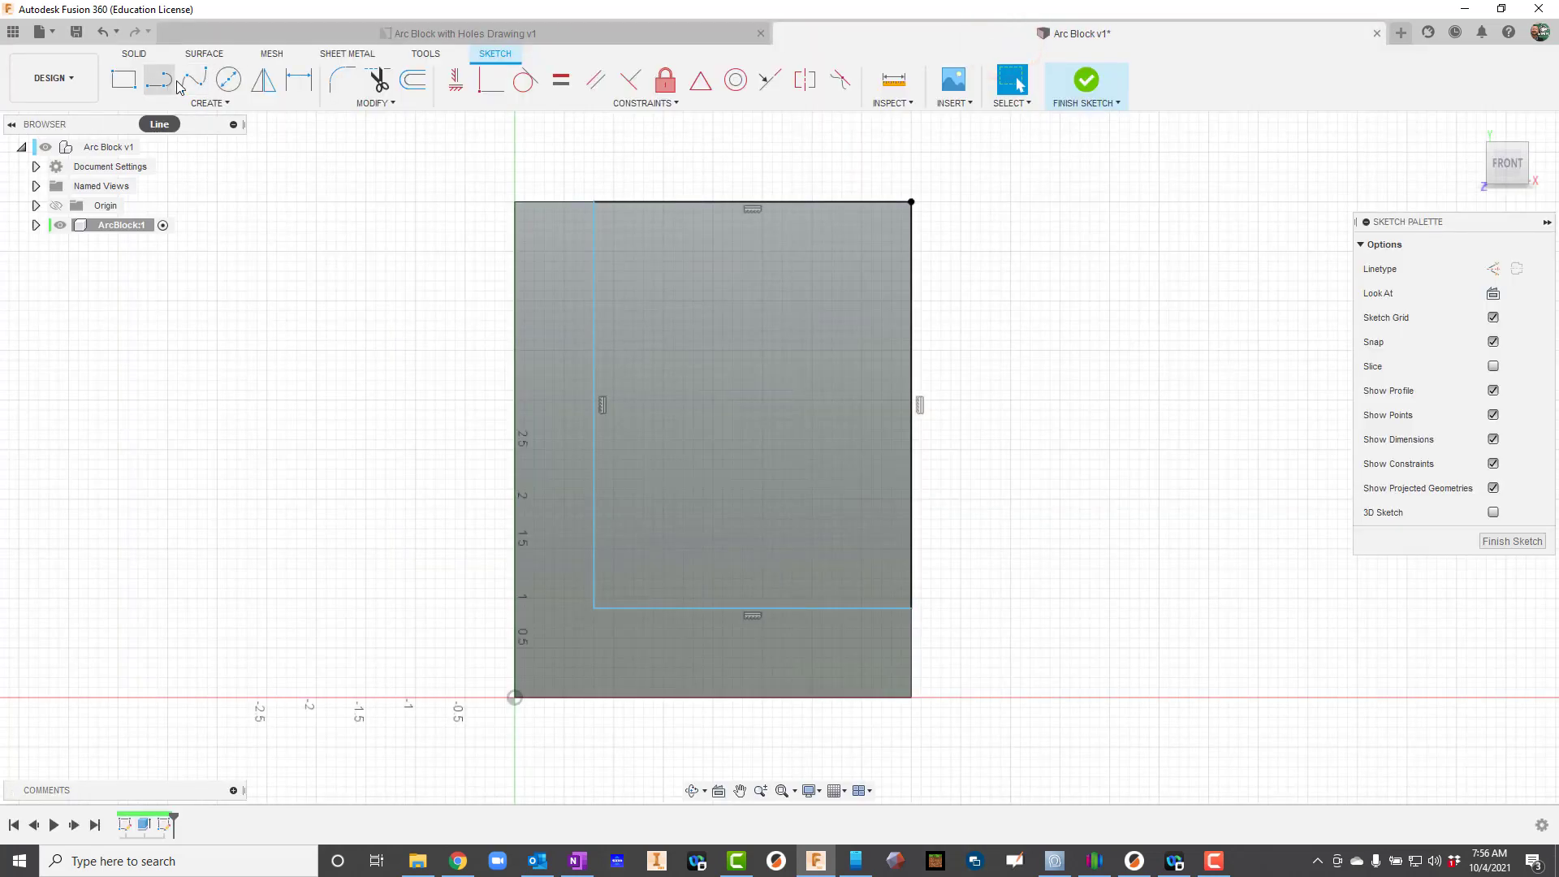
left_click(298, 77)
left_click(515, 295)
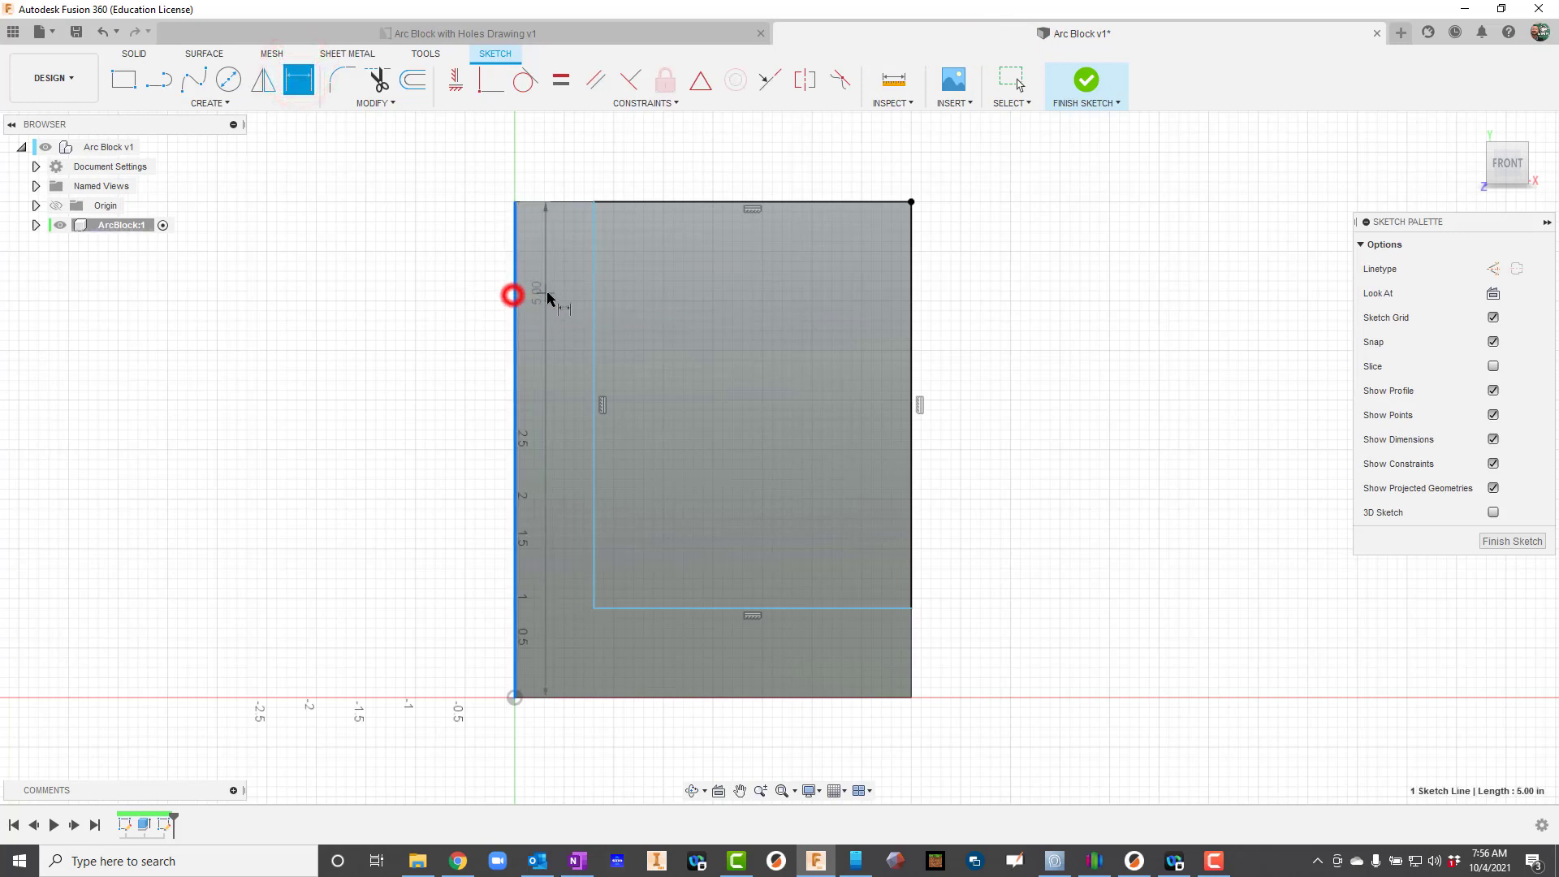
left_click(591, 286)
left_click(570, 180)
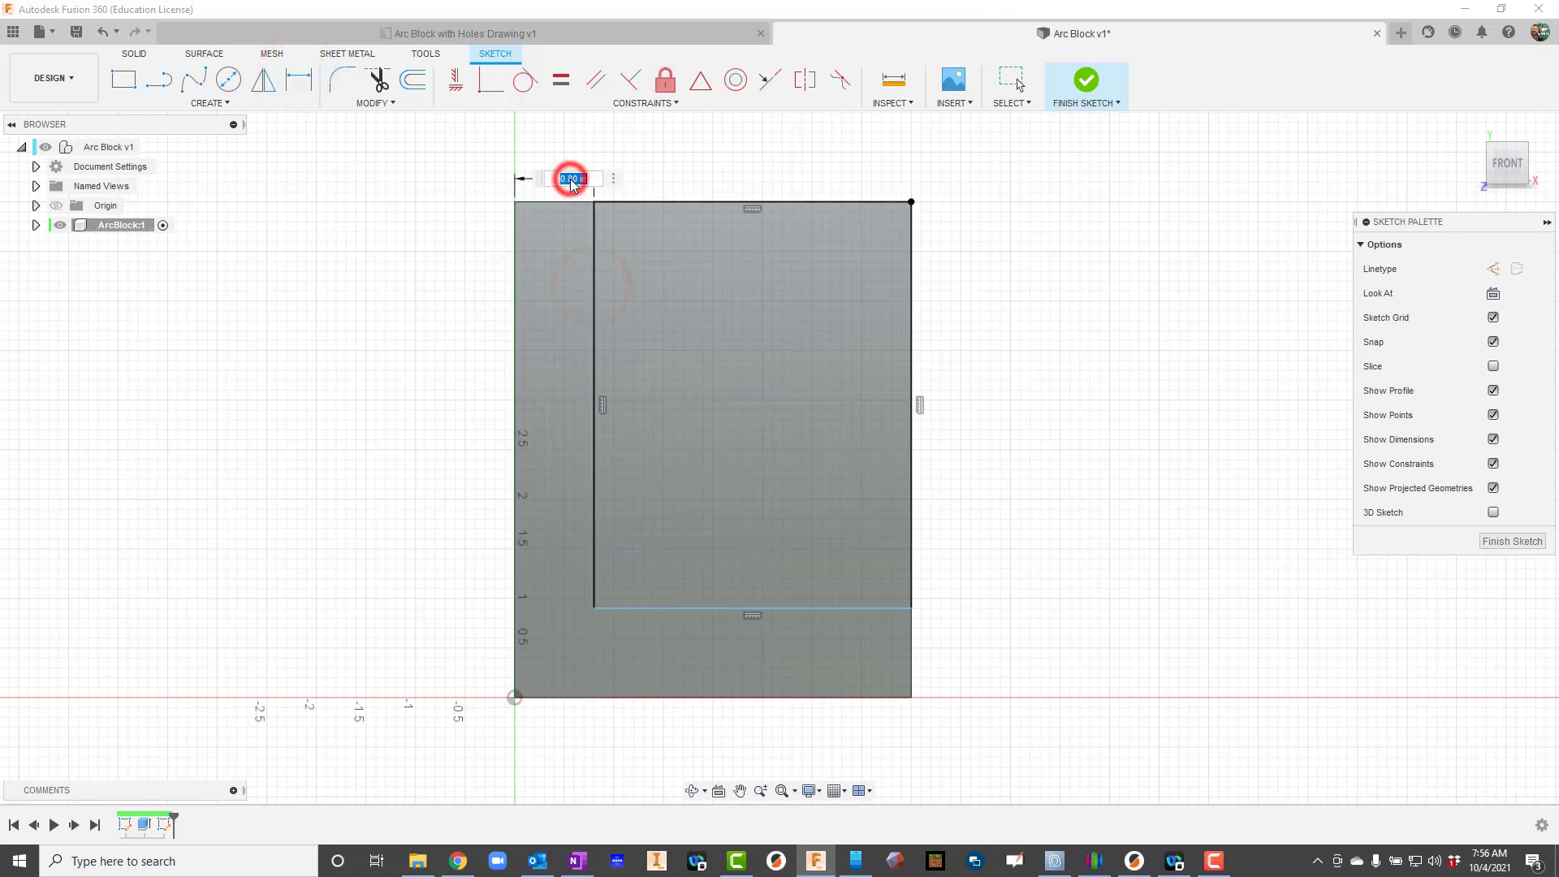
type("1")
key("Return")
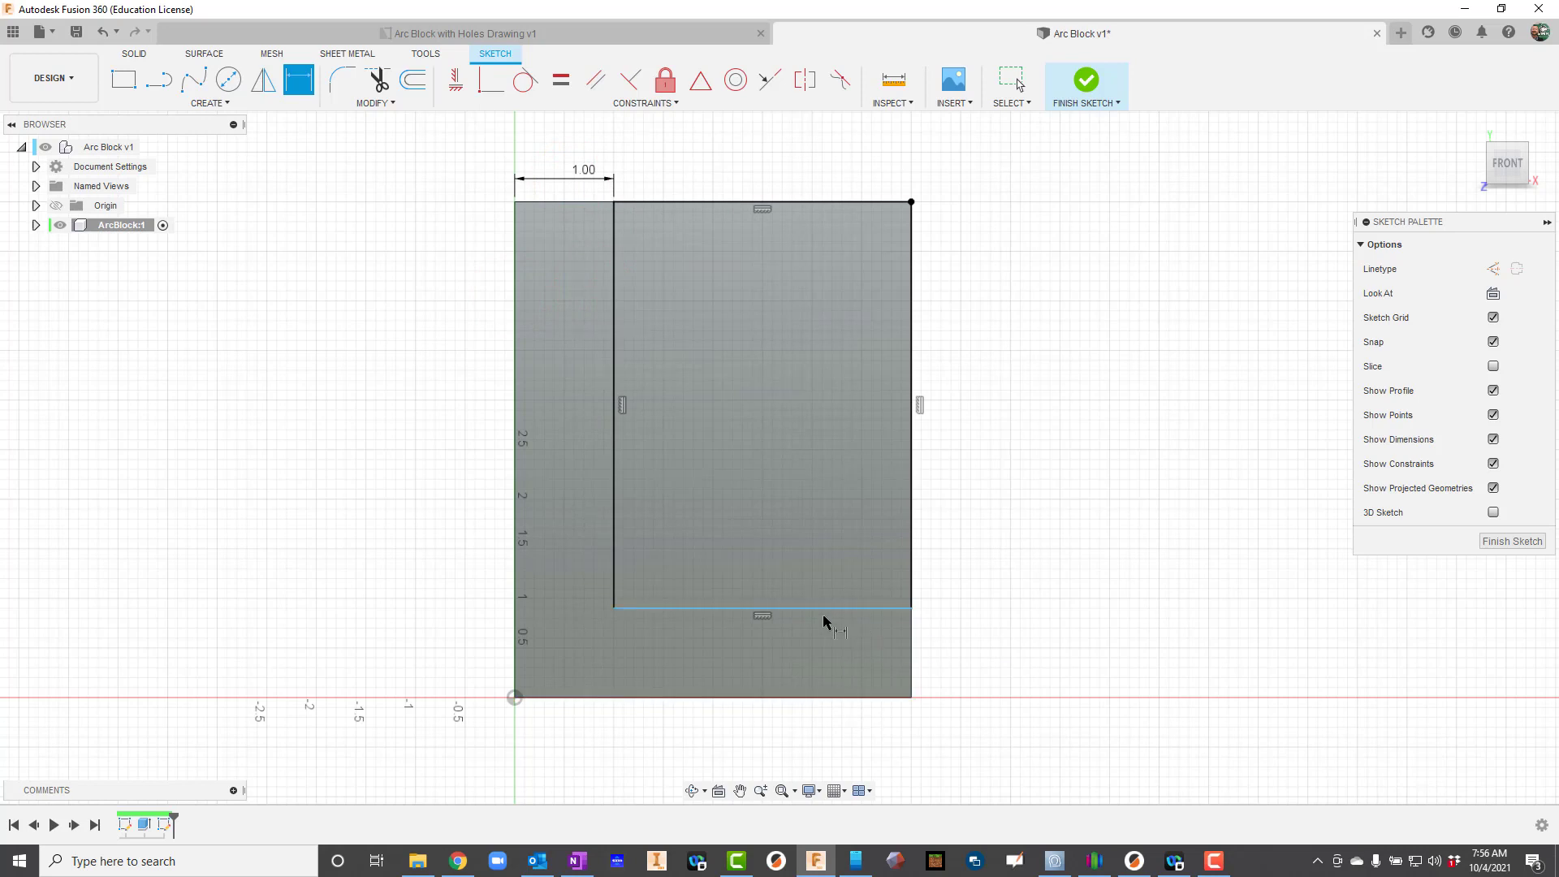
Check the base thickness in the drawing and dimension the rectangle's lower side 1 in from the block's bottom edge.
left_click(655, 33)
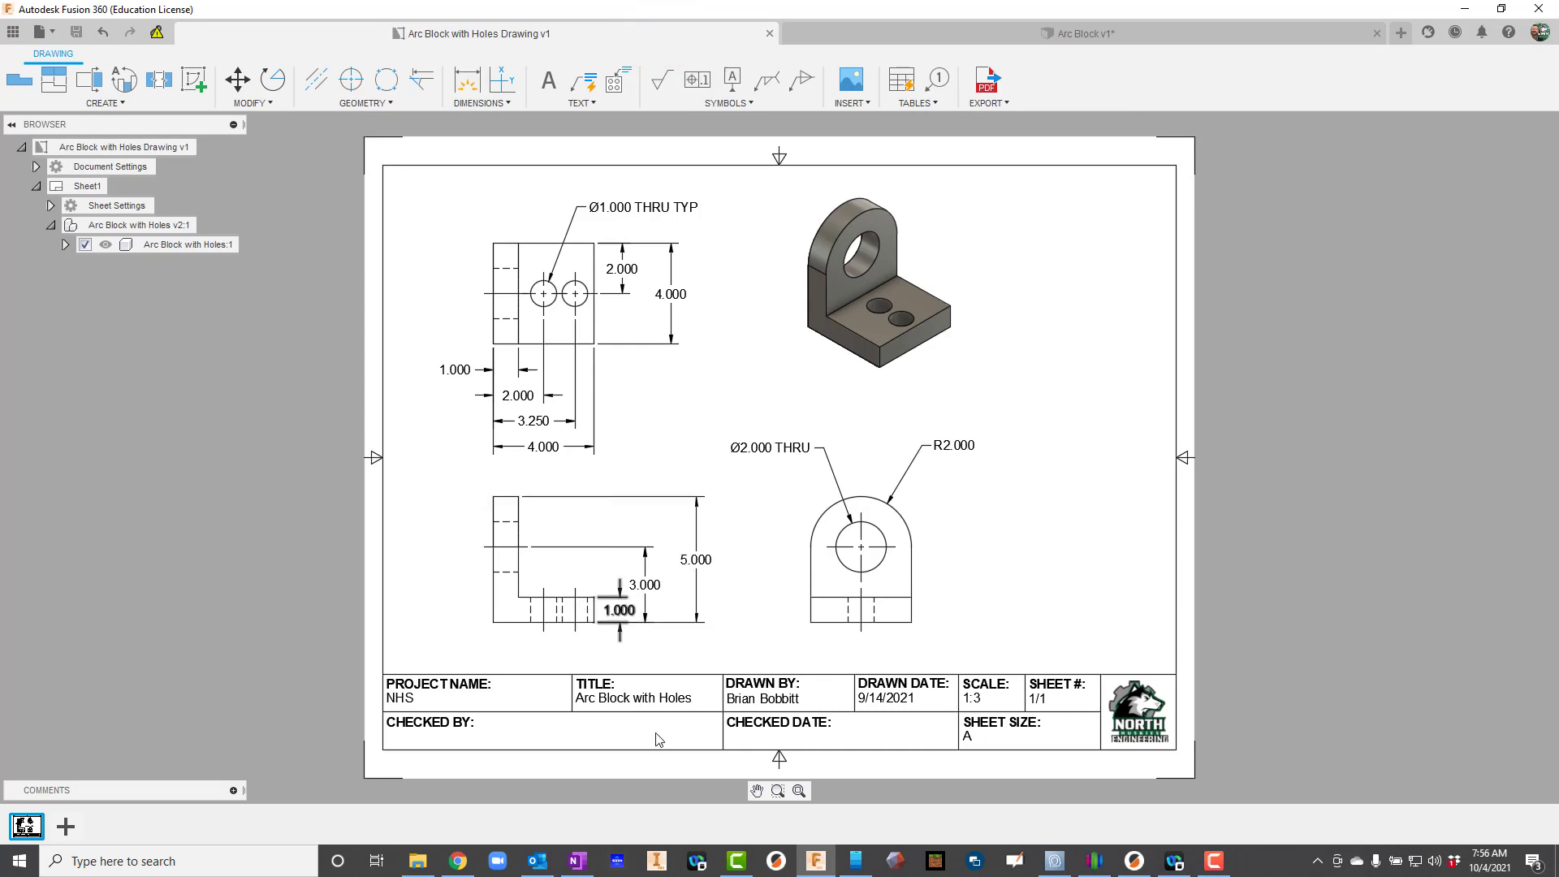
left_click(1025, 30)
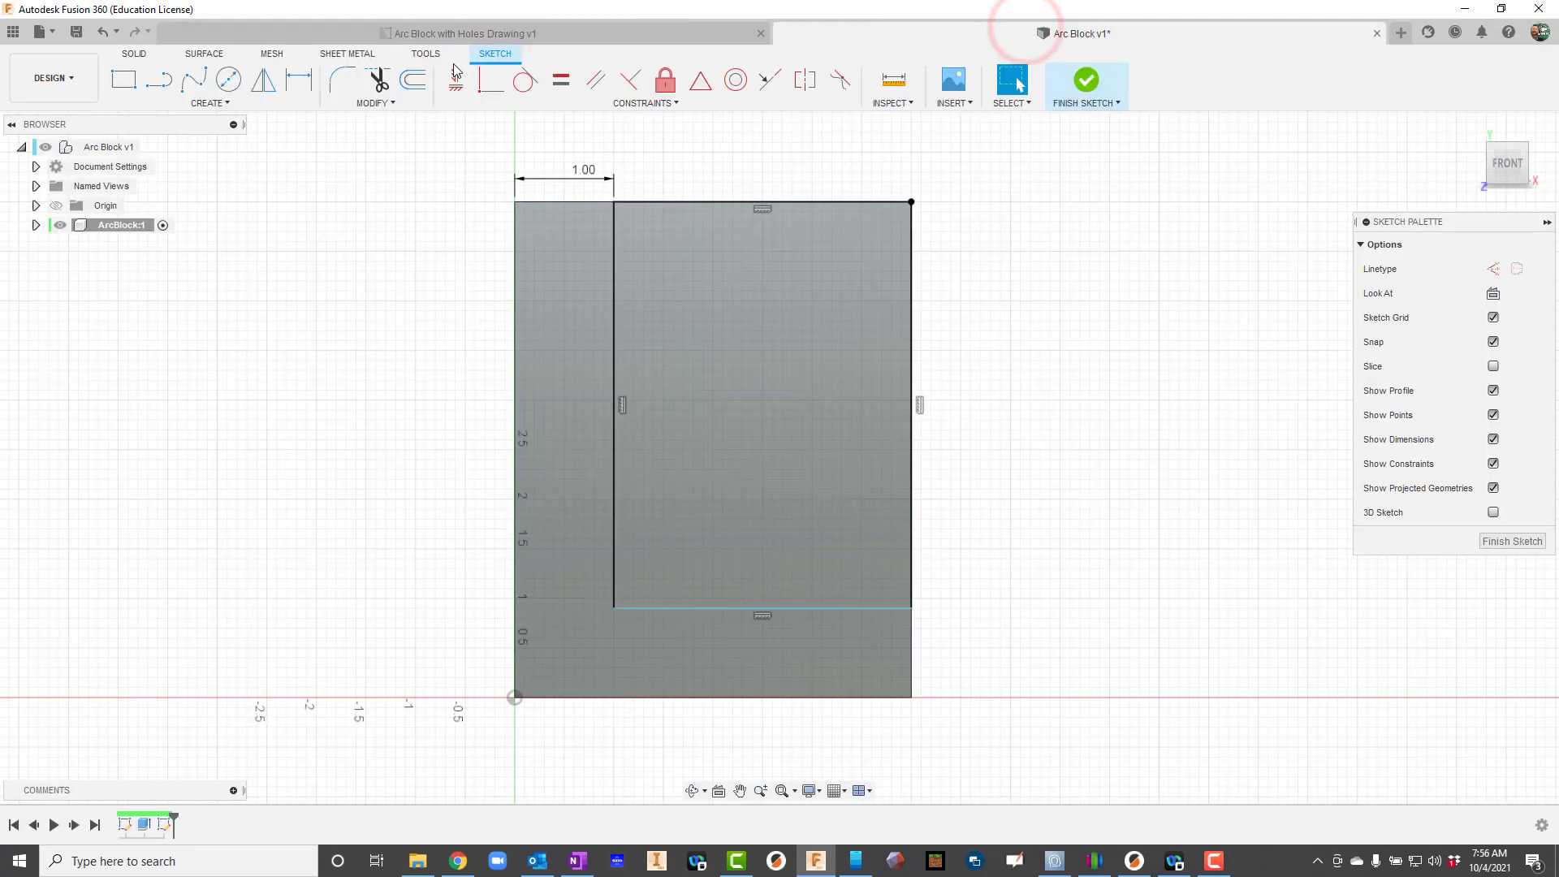
left_click(299, 79)
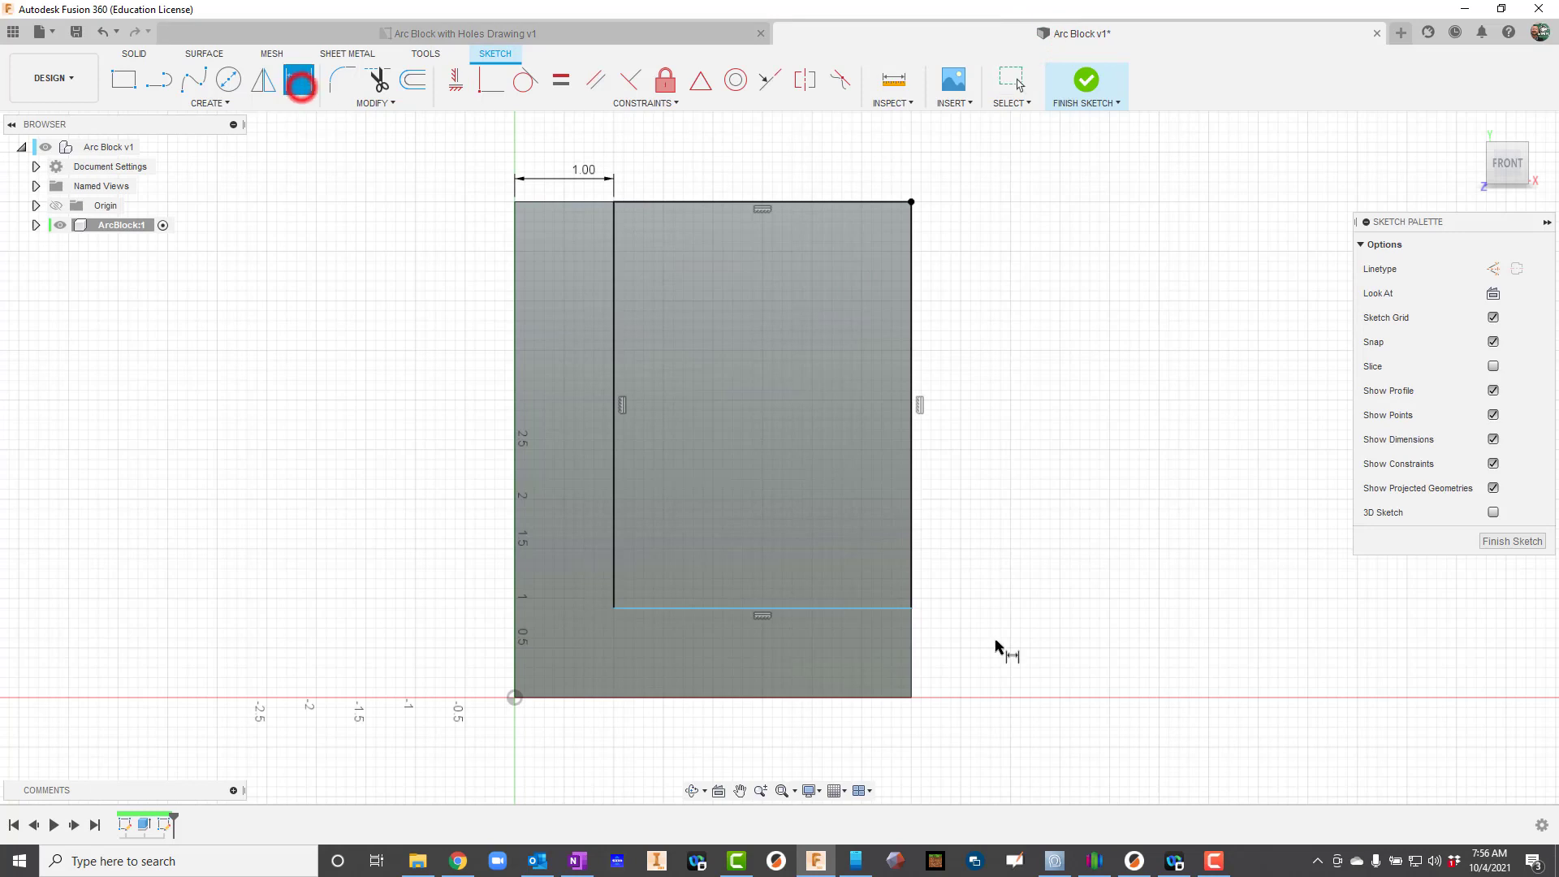
left_click(884, 609)
left_click(888, 696)
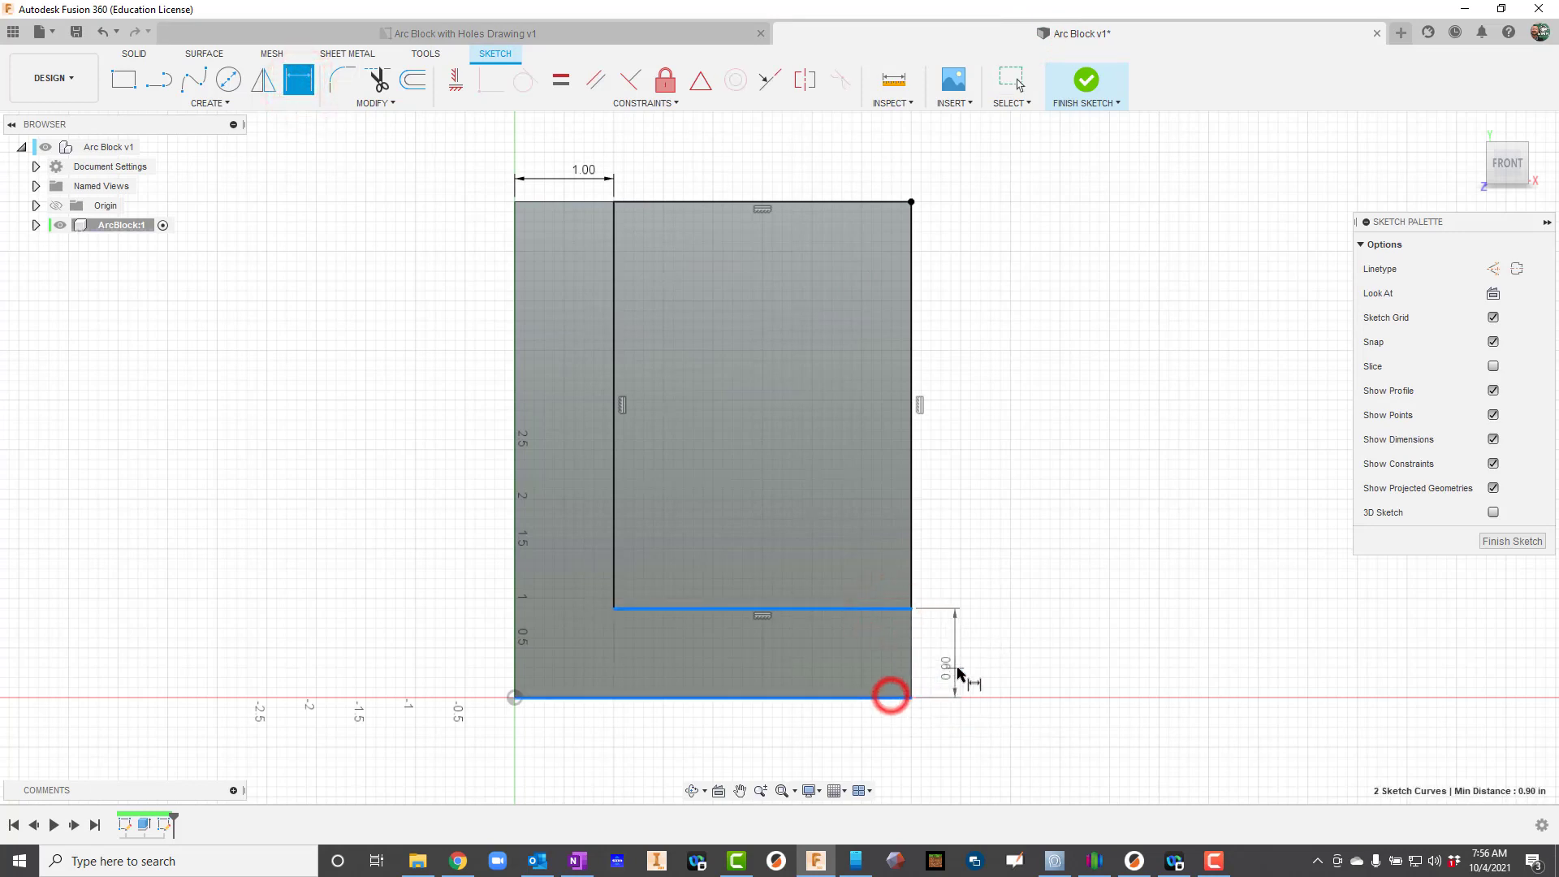
left_click(958, 668)
type("1")
key("Return")
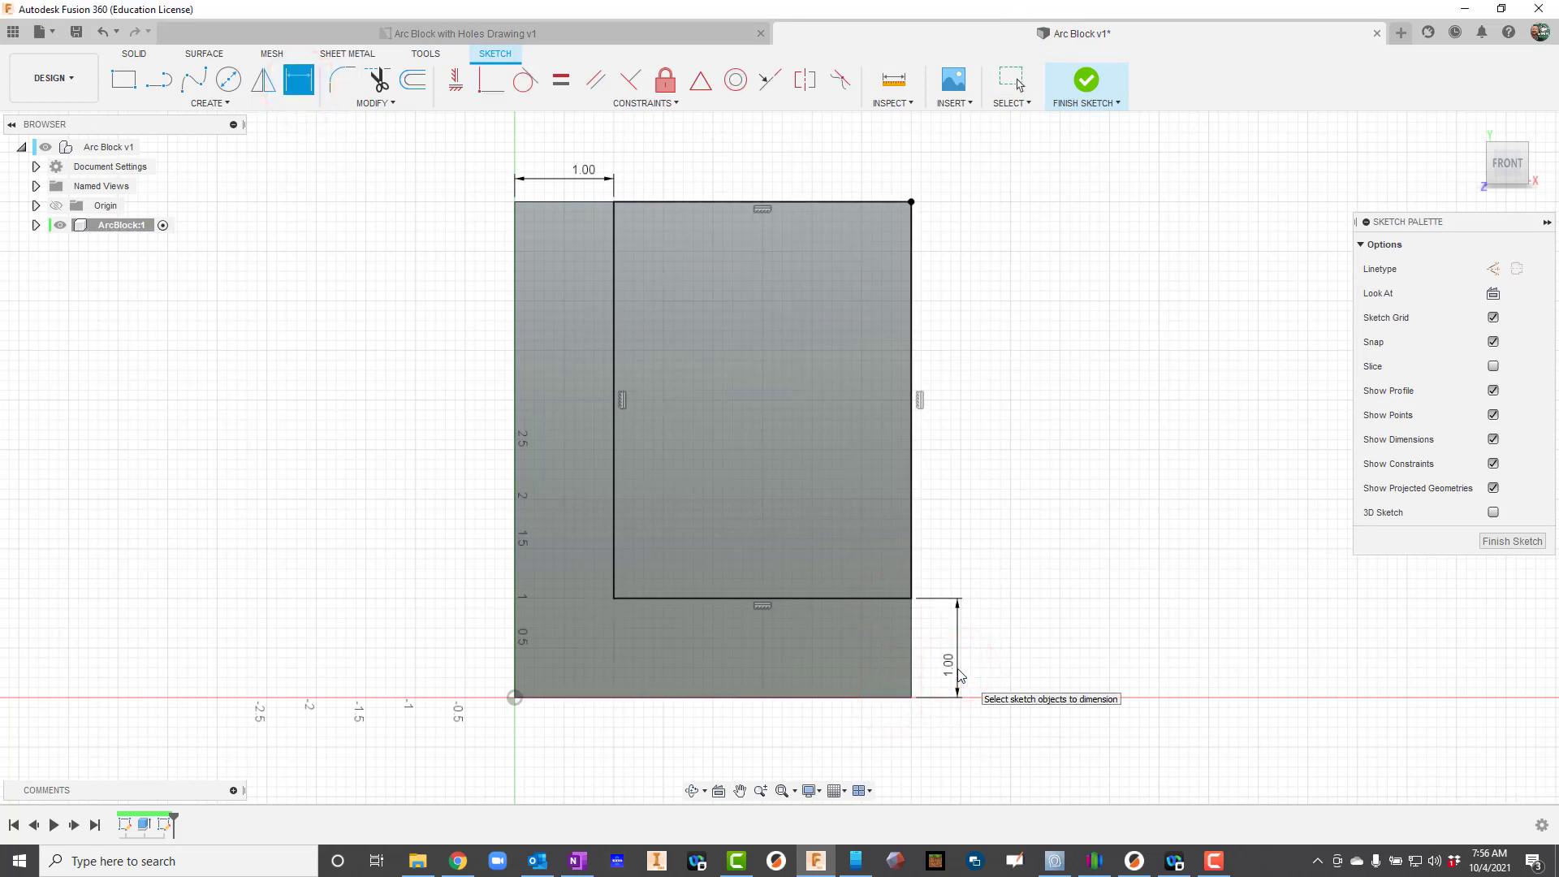
Extrude the rectangular profile -4.10 in as a cut through the full depth of the block.
key("e")
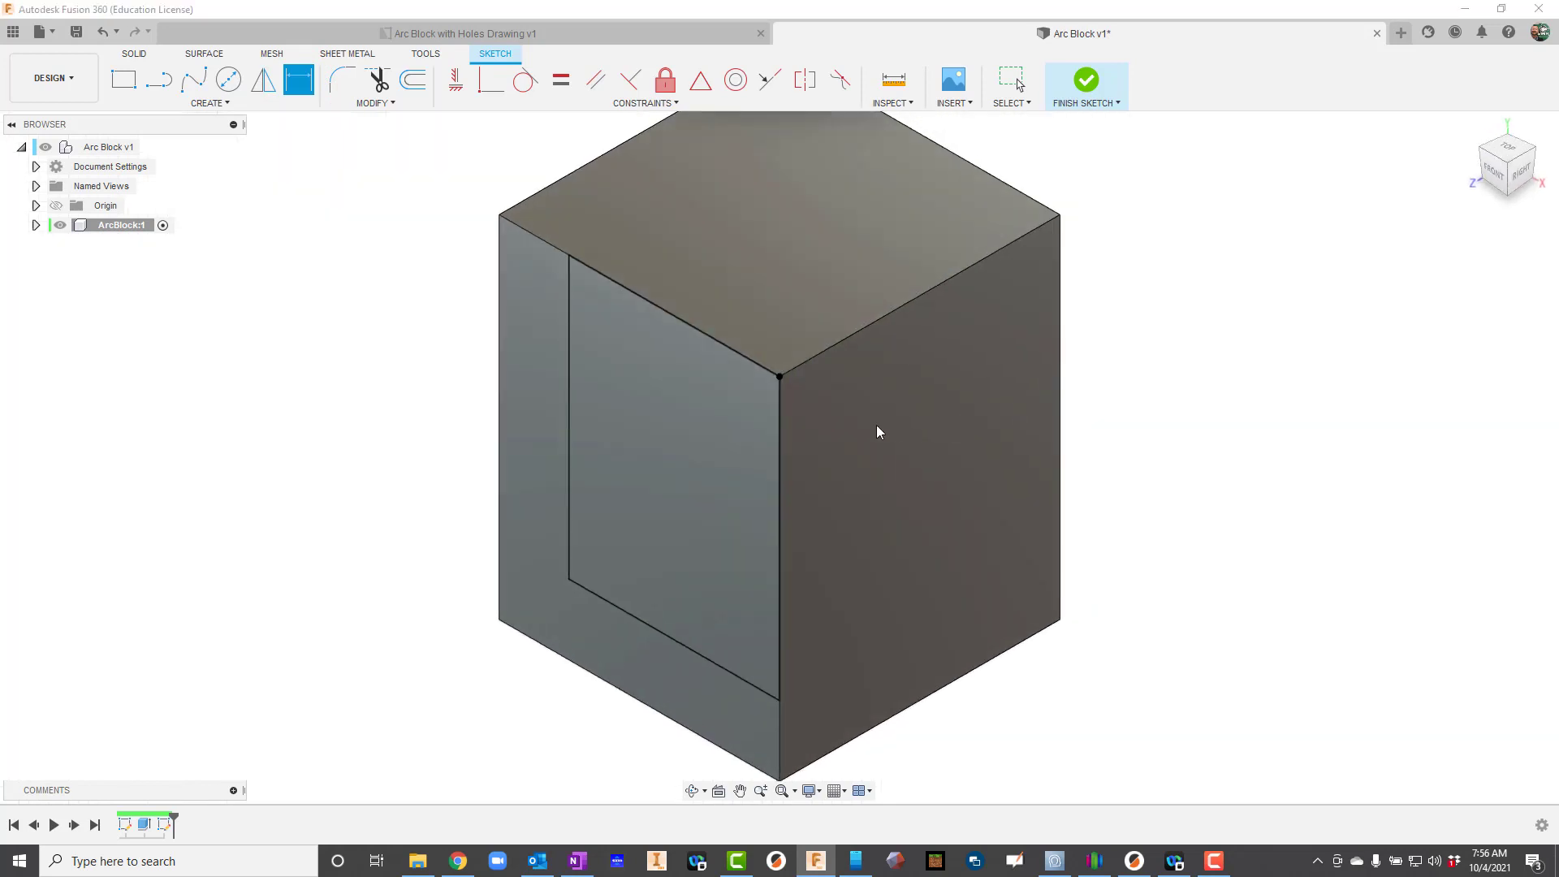
left_click(691, 431)
left_click_drag(663, 485, 970, 357)
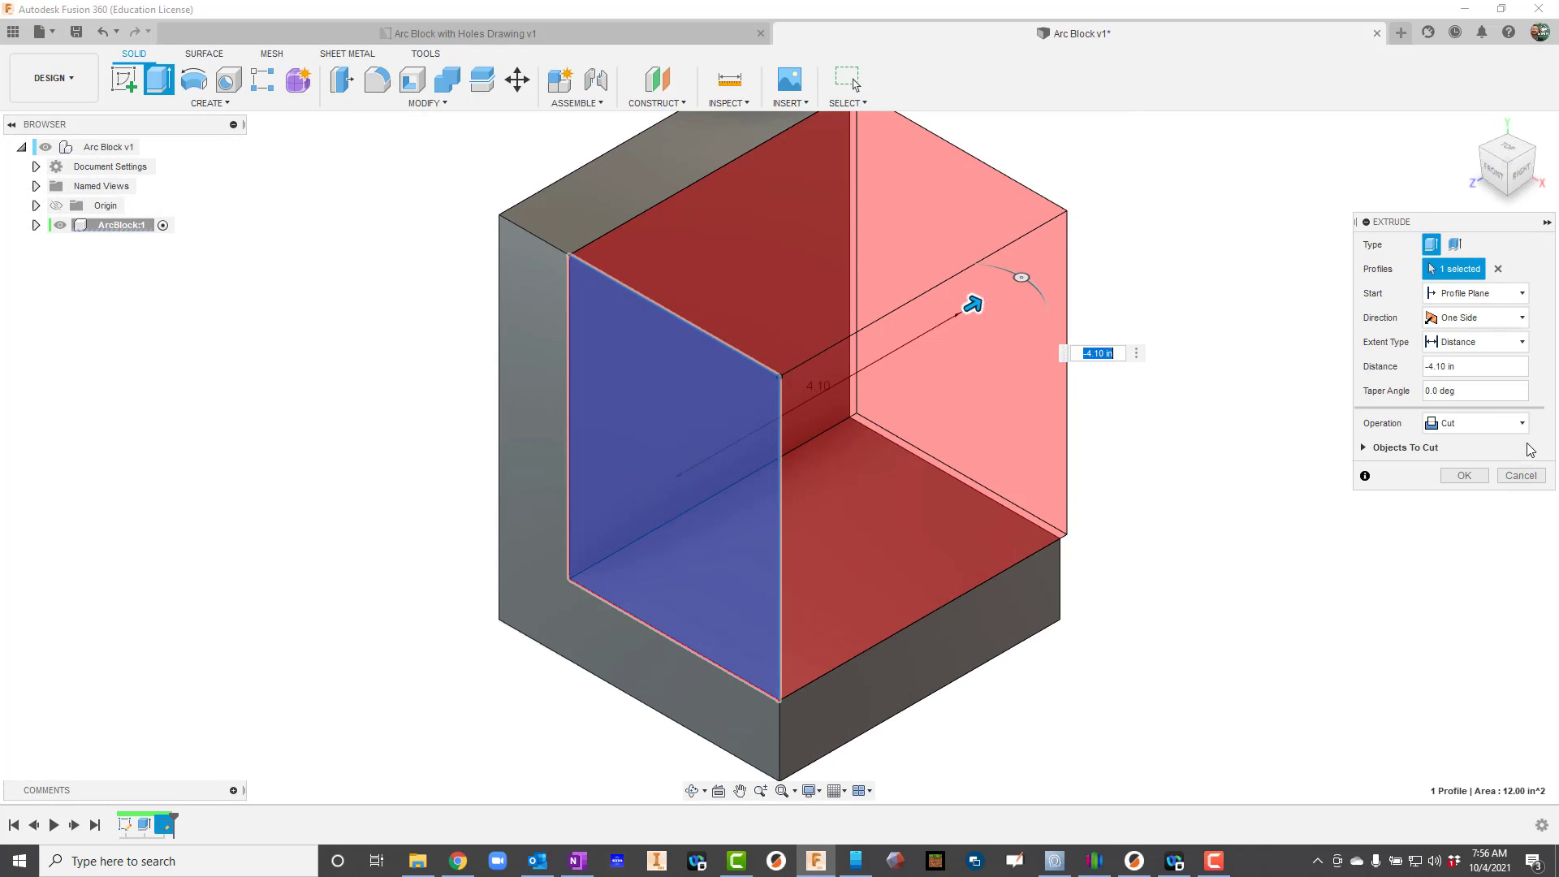
left_click(1465, 477)
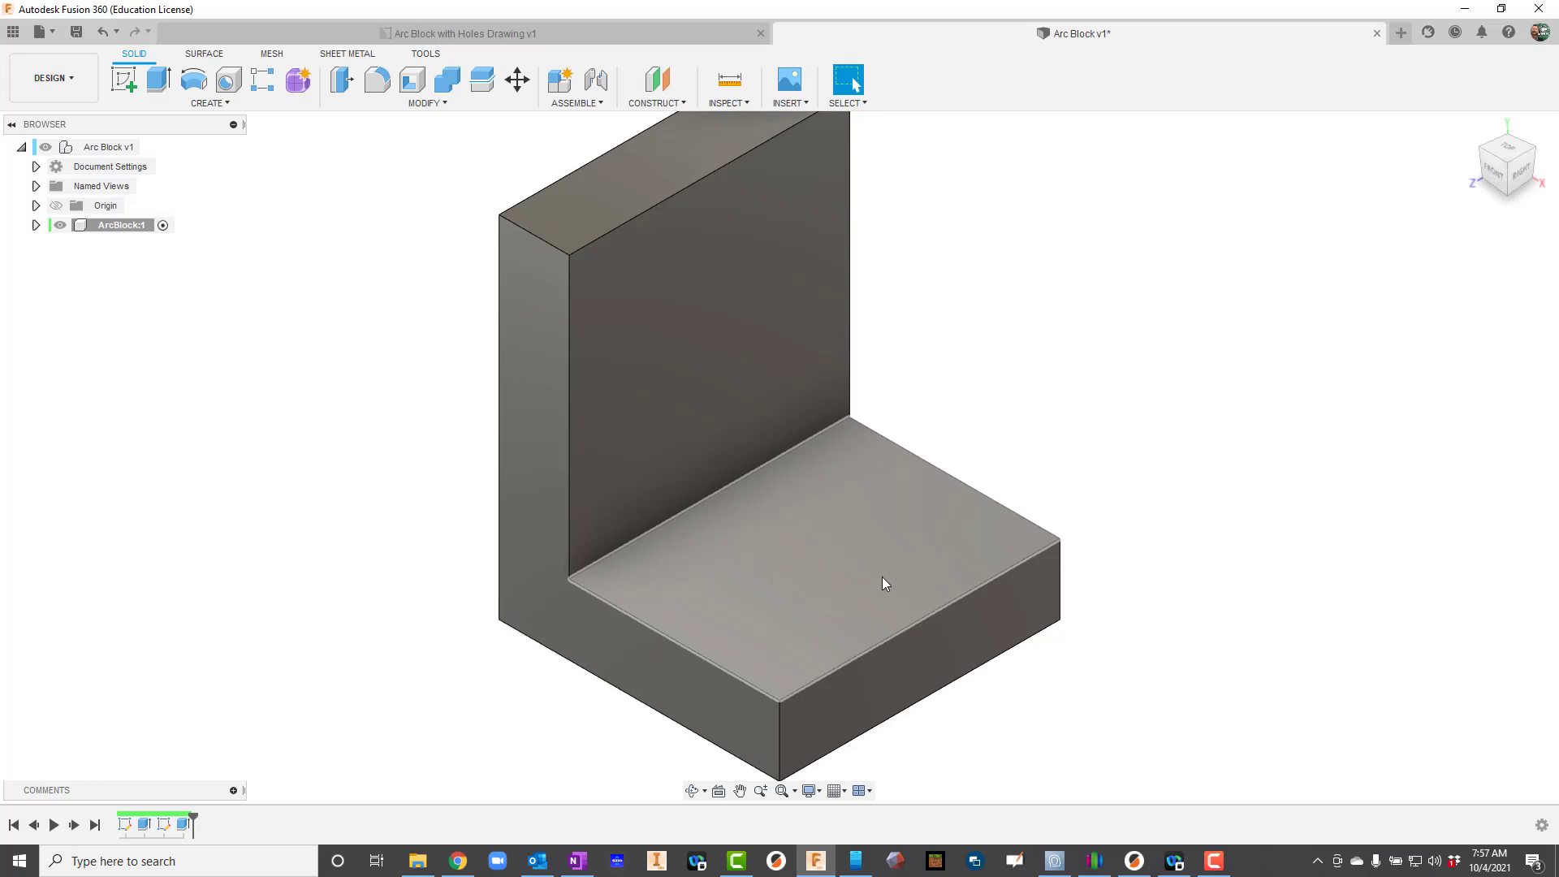
Start a sketch on the base's upper face and draw two circles side by side, the one nearer the upright about 0.9 in in diameter.
left_click(122, 81)
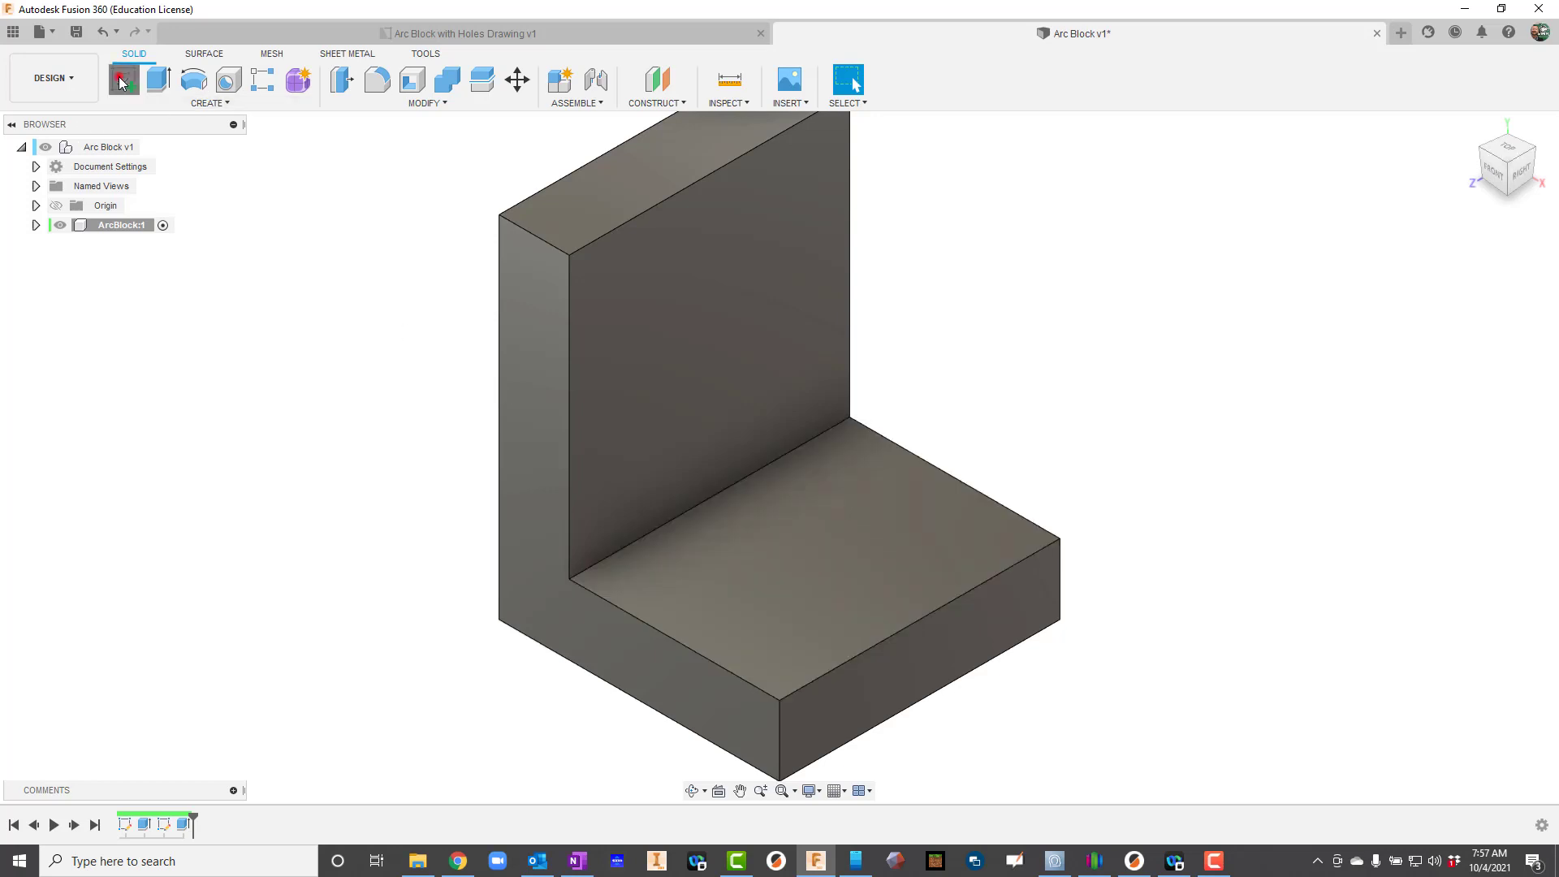
left_click(824, 592)
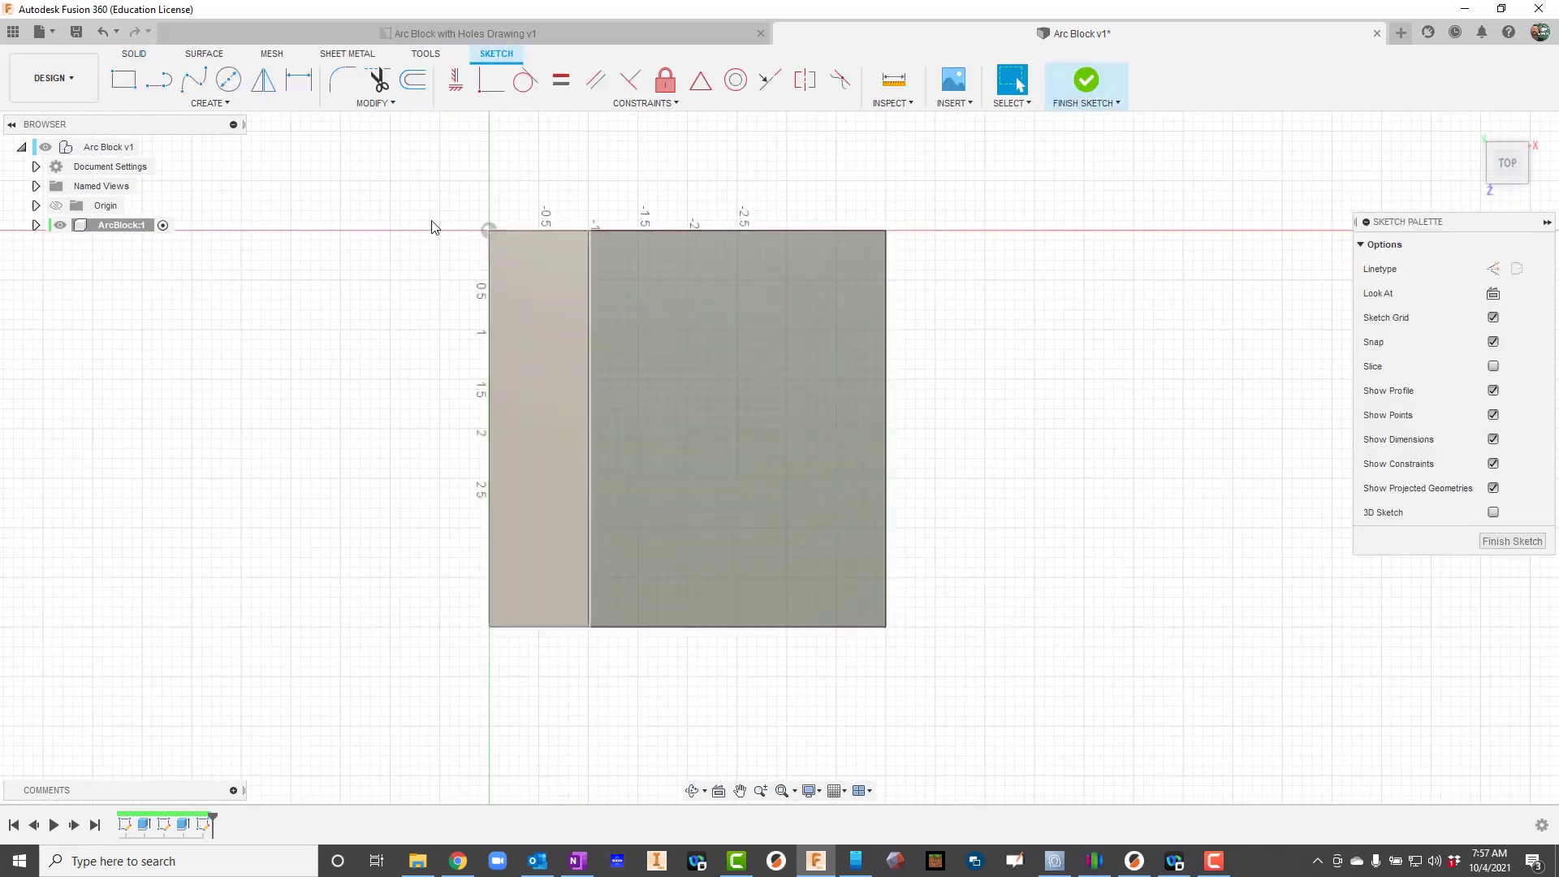
left_click(221, 81)
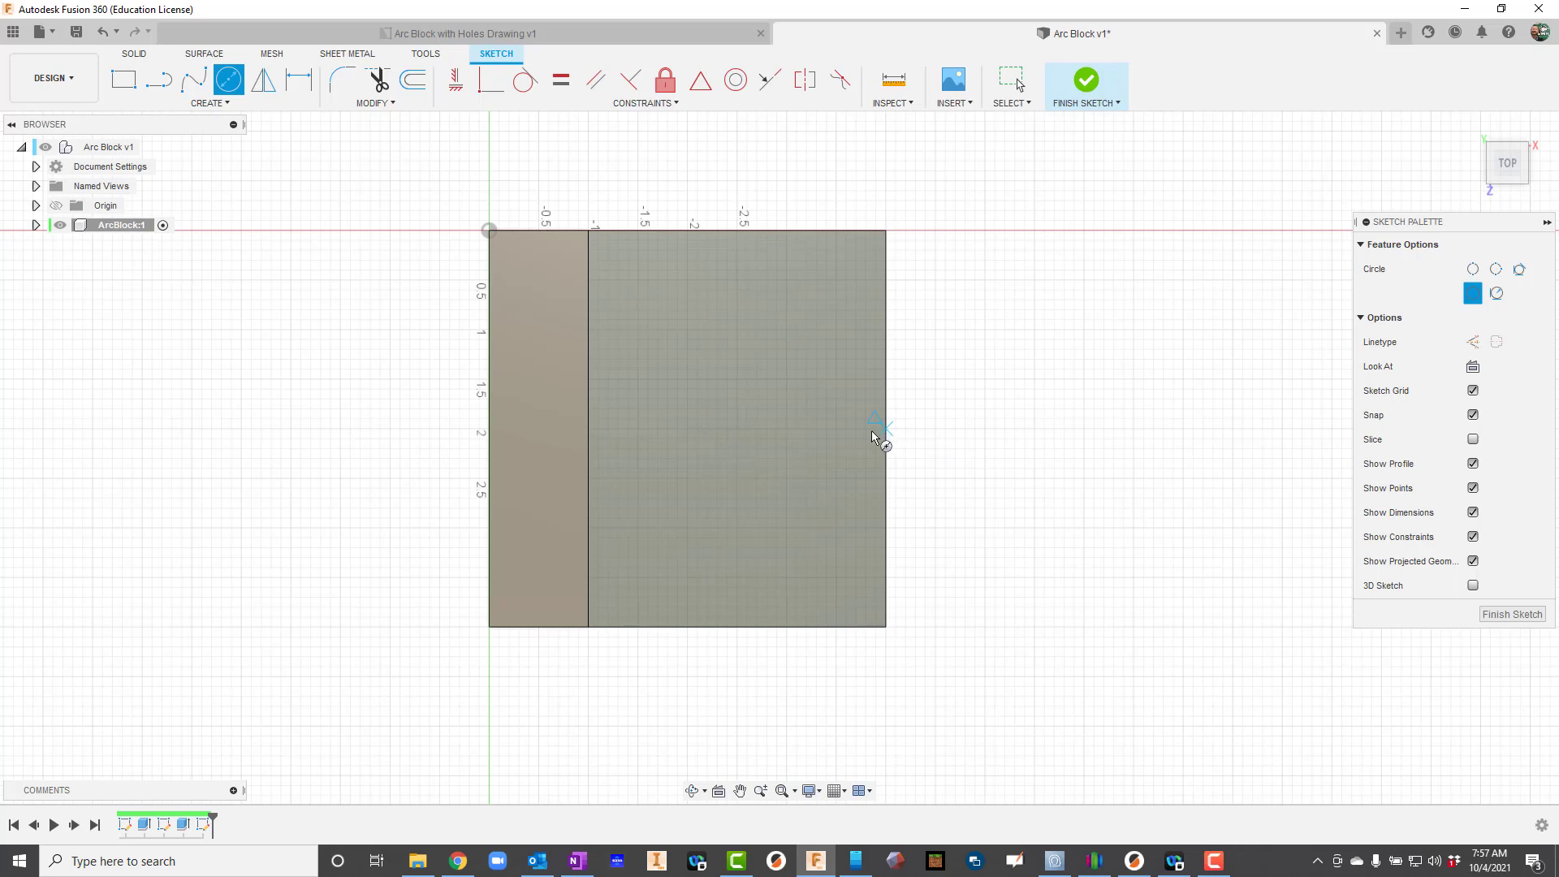
left_click(804, 375)
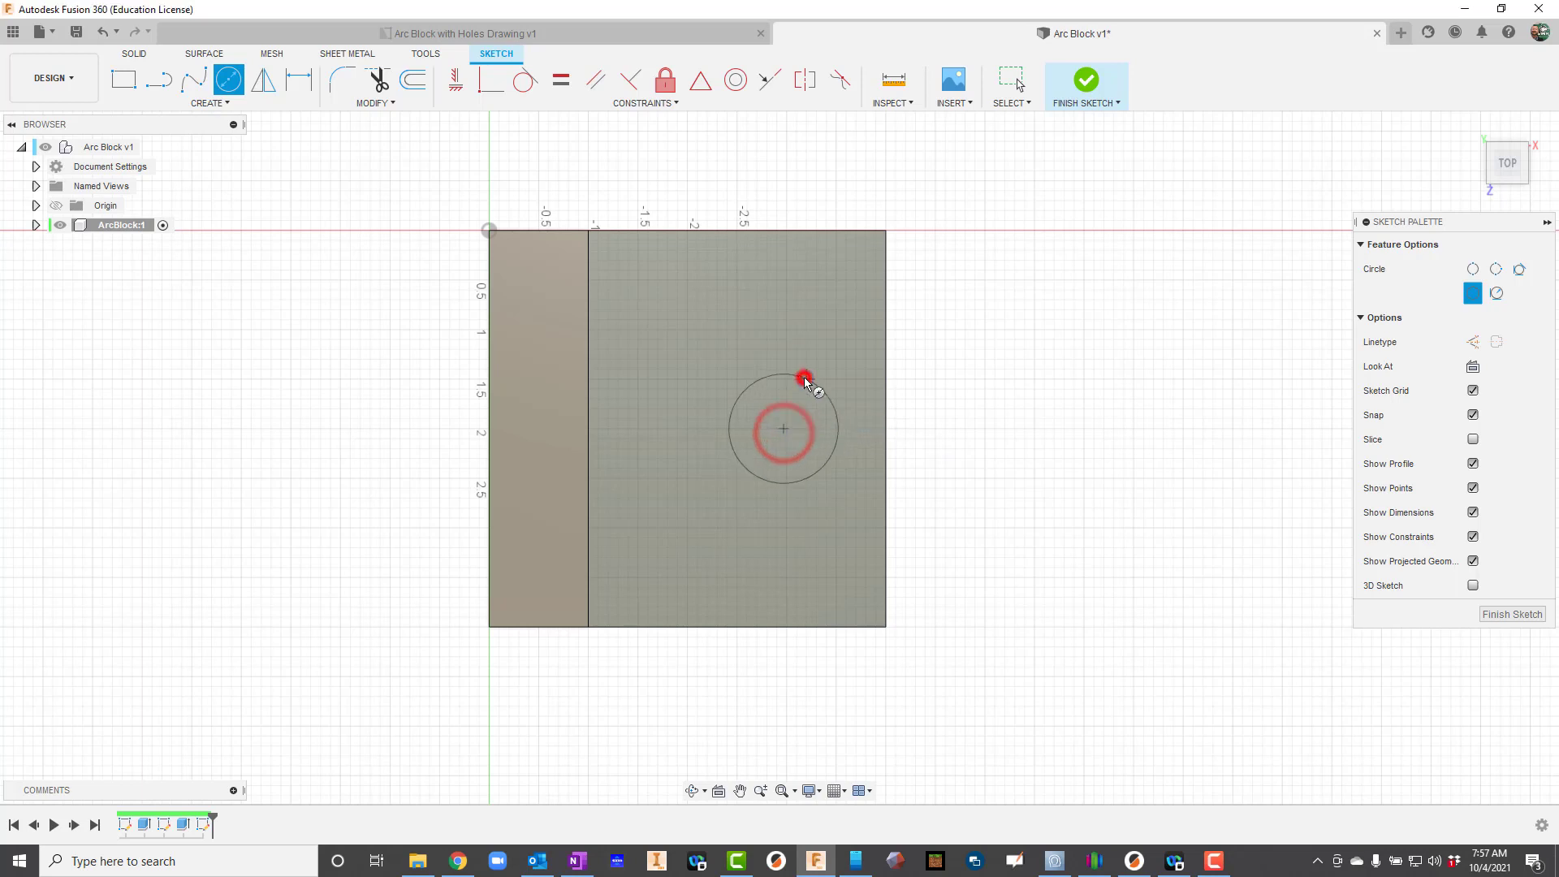
left_click(646, 428)
left_click(662, 387)
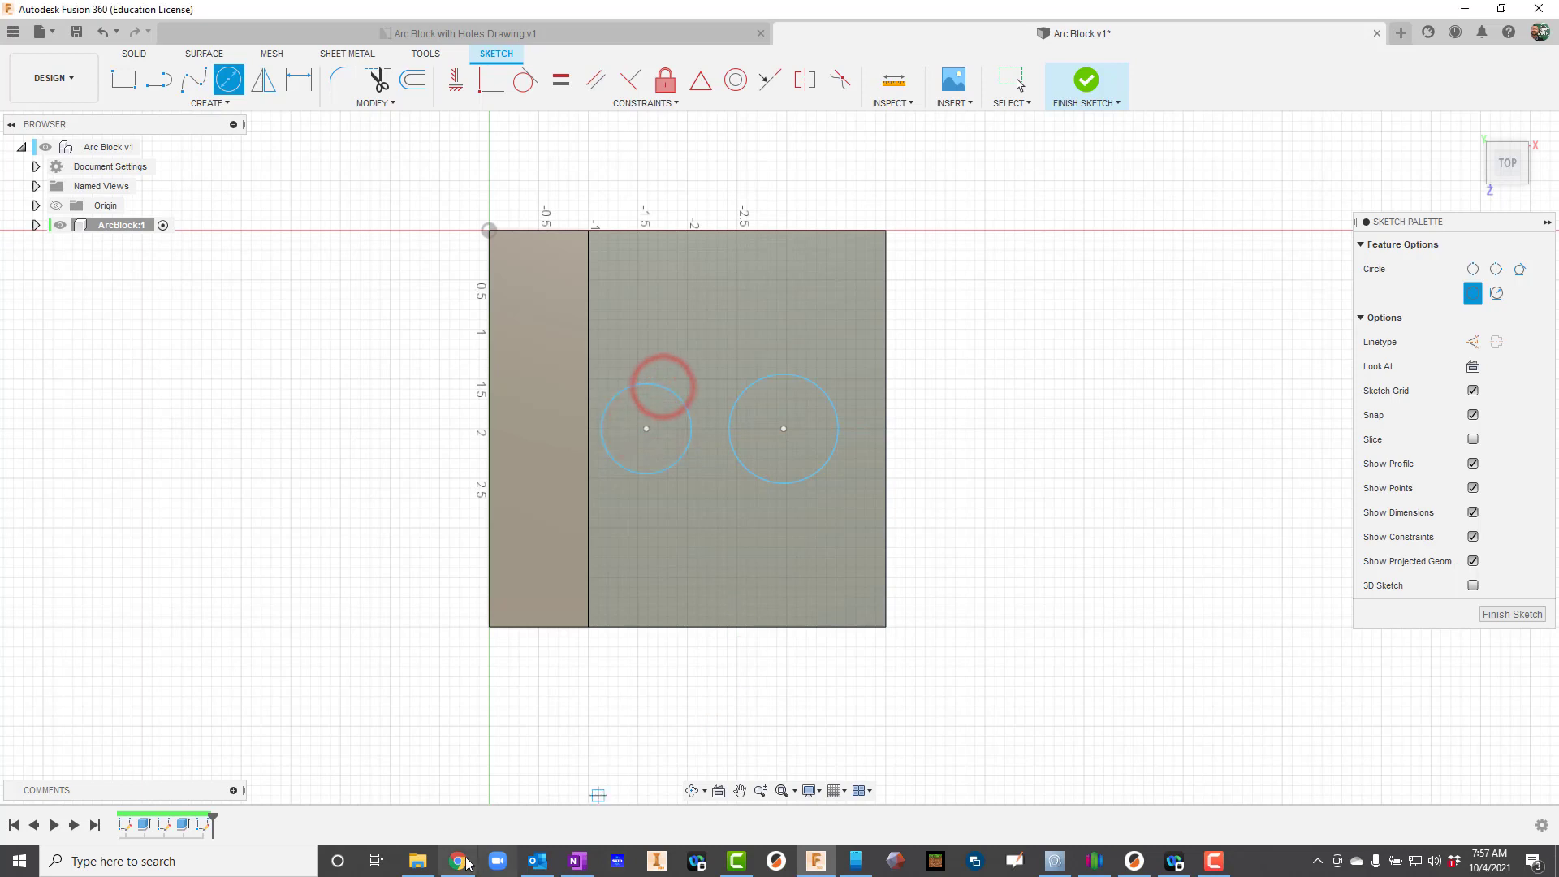
Check the hole positions in the drawing and dimension the nearer circle's center 2 in from the upright's outer edge.
left_click(532, 36)
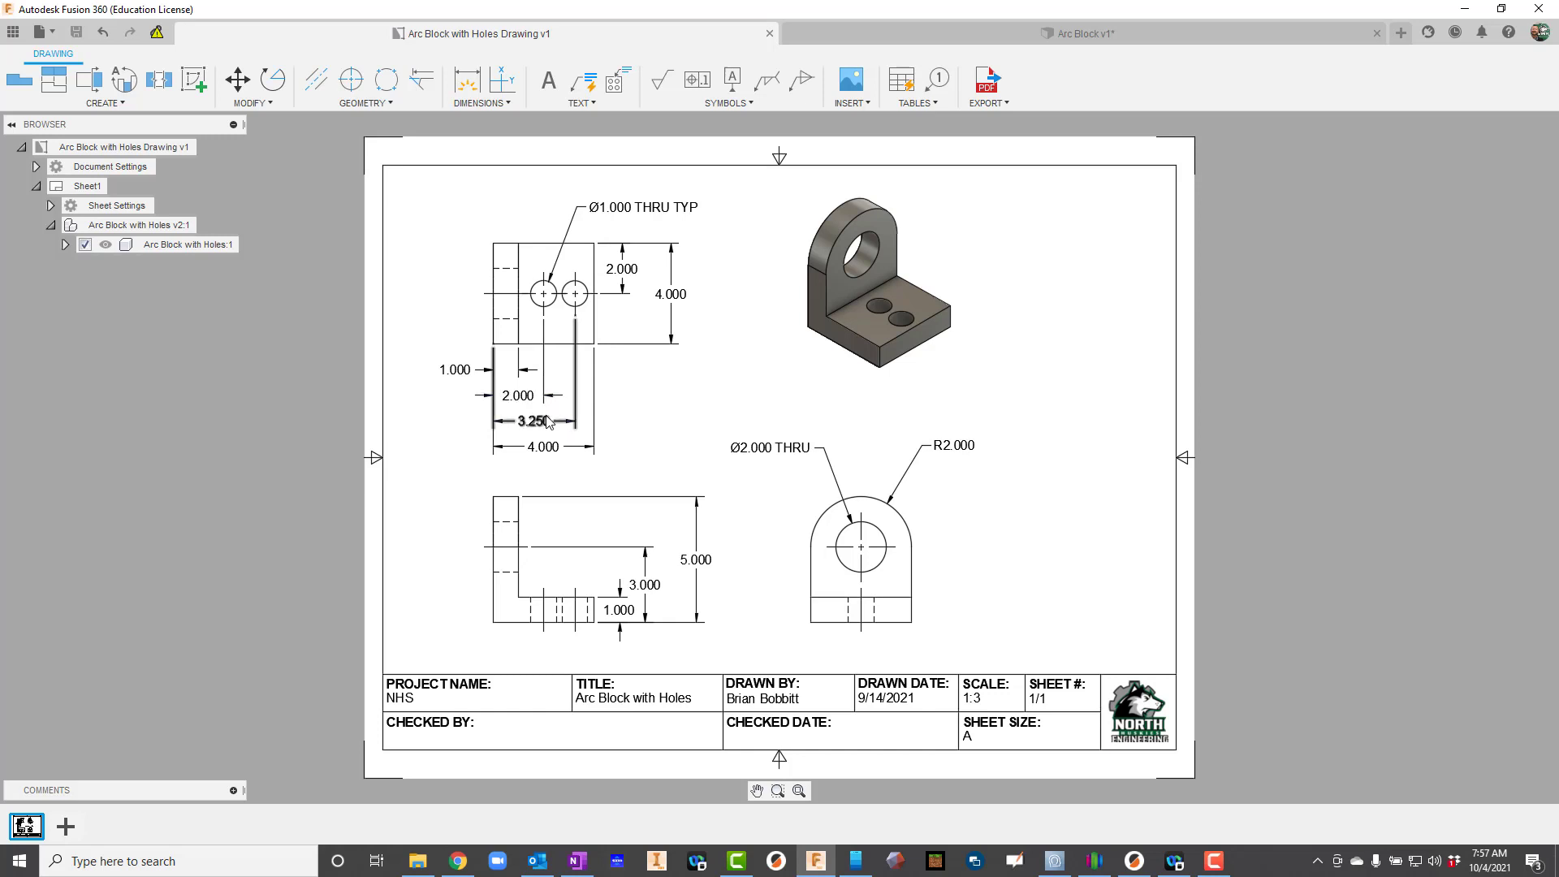
left_click(889, 29)
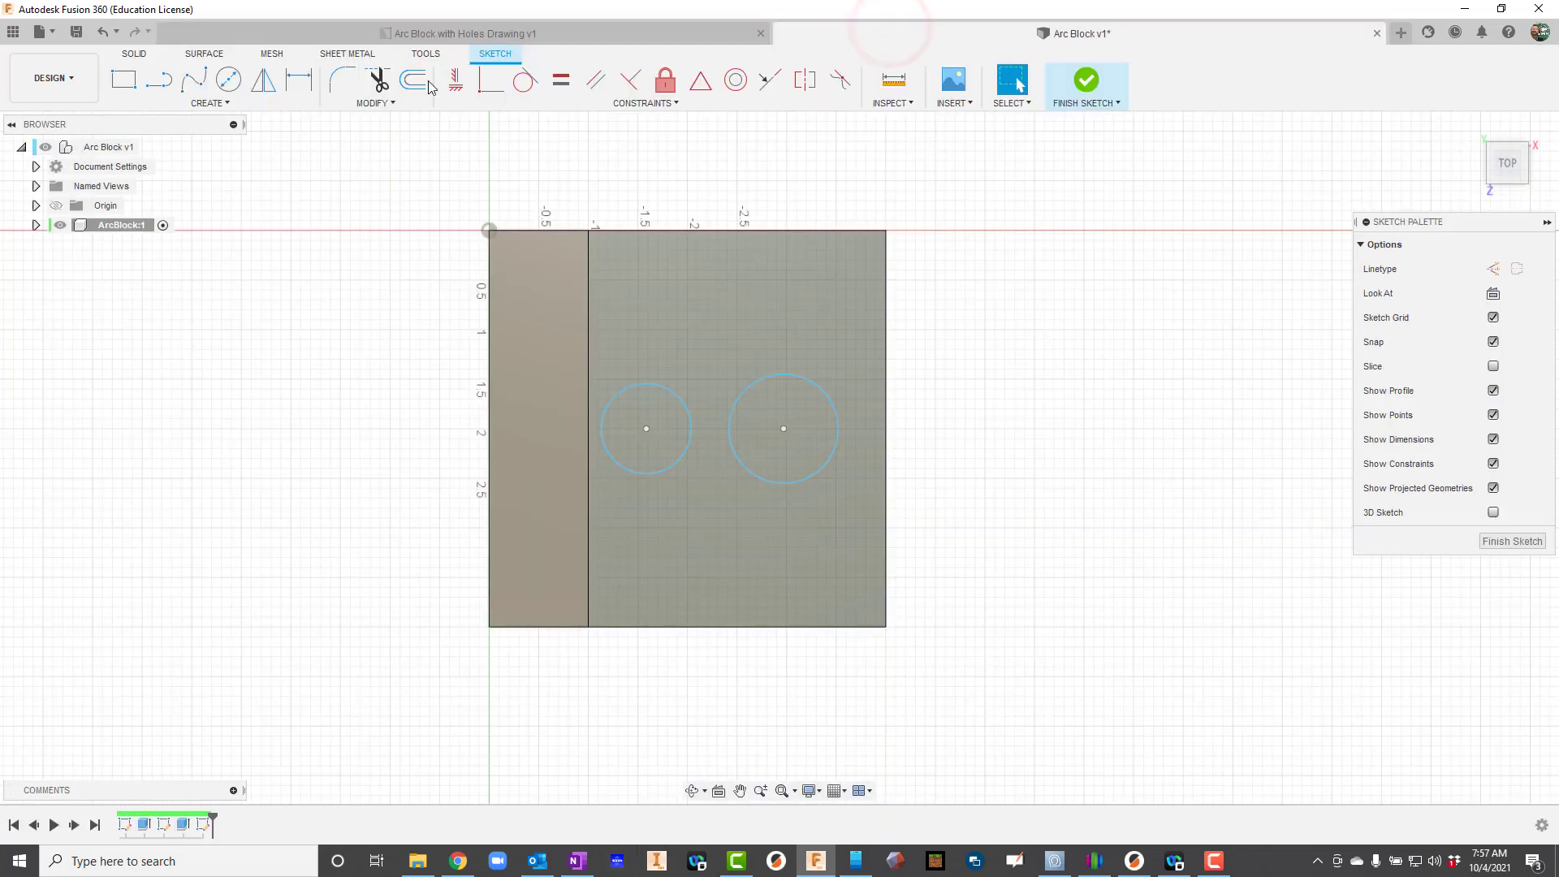
left_click(295, 84)
left_click(489, 560)
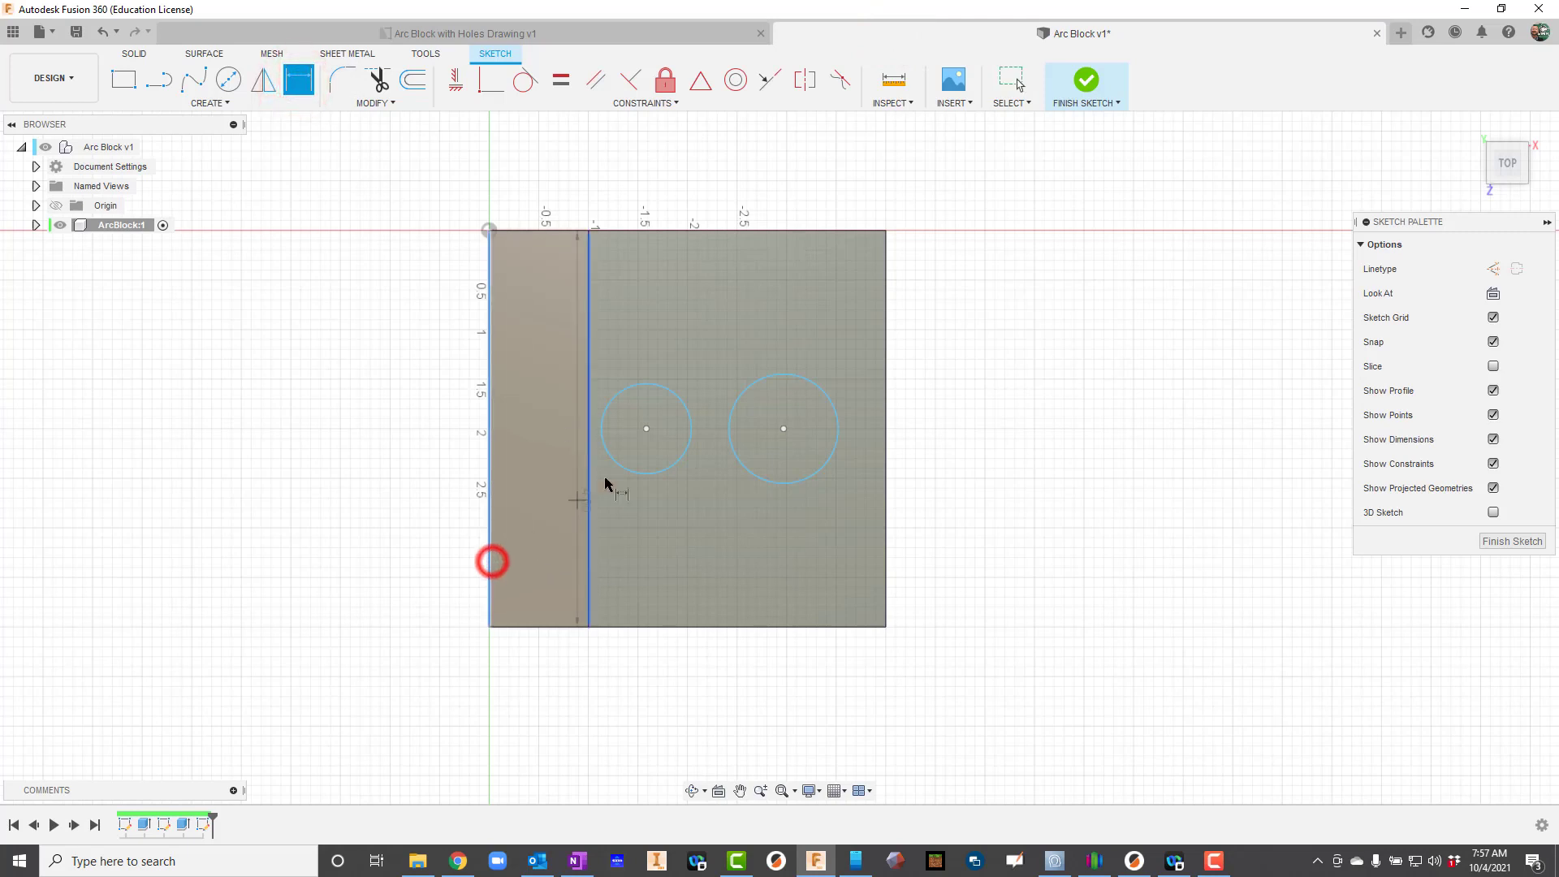
left_click(645, 429)
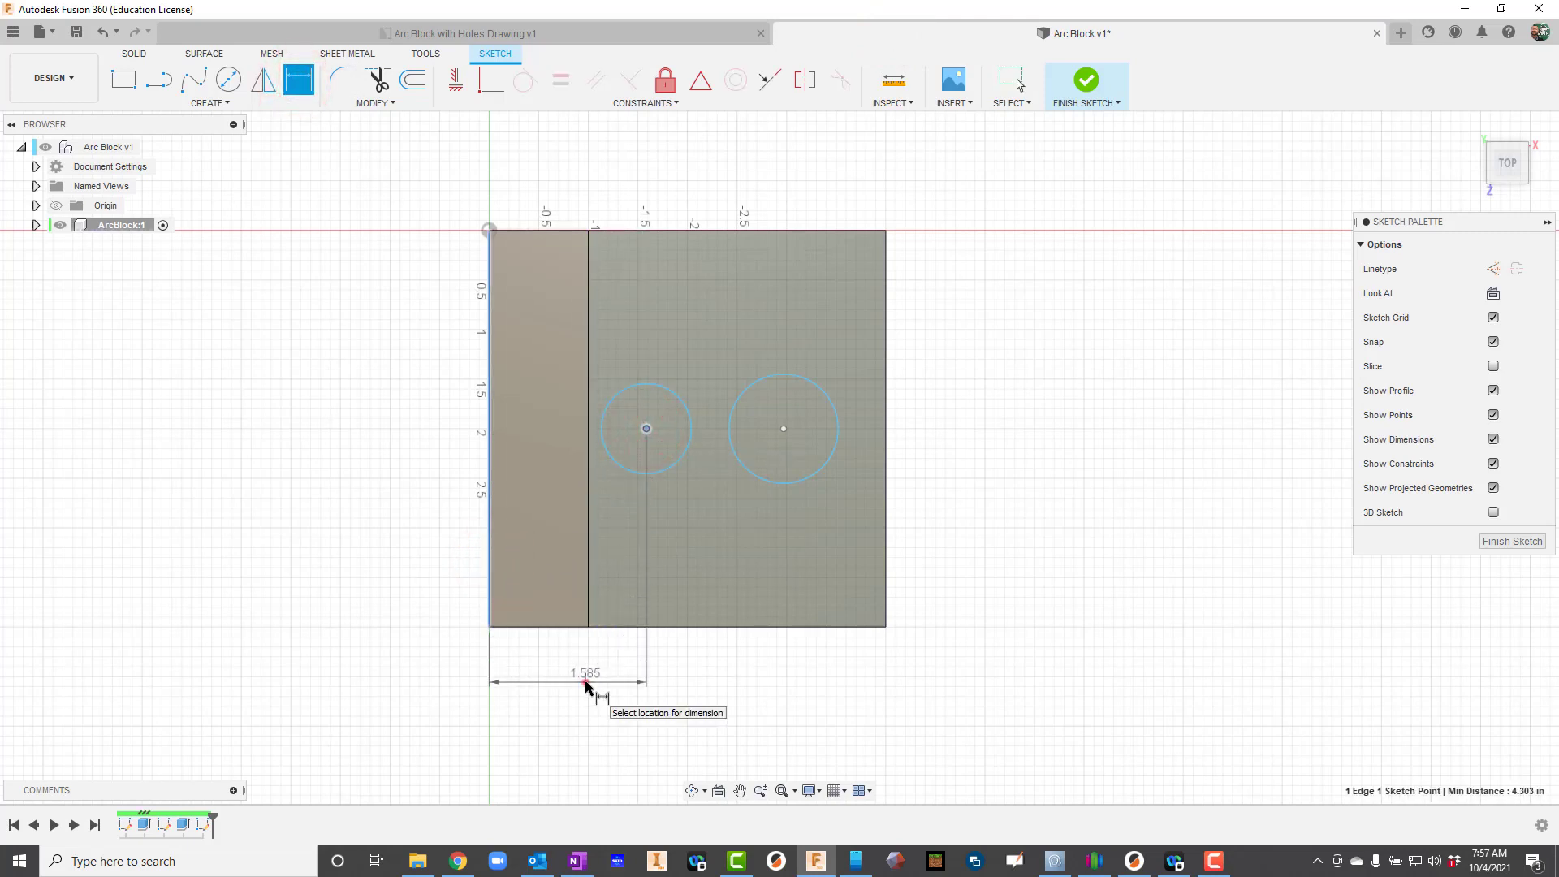
left_click(583, 684)
type("2")
key("Return")
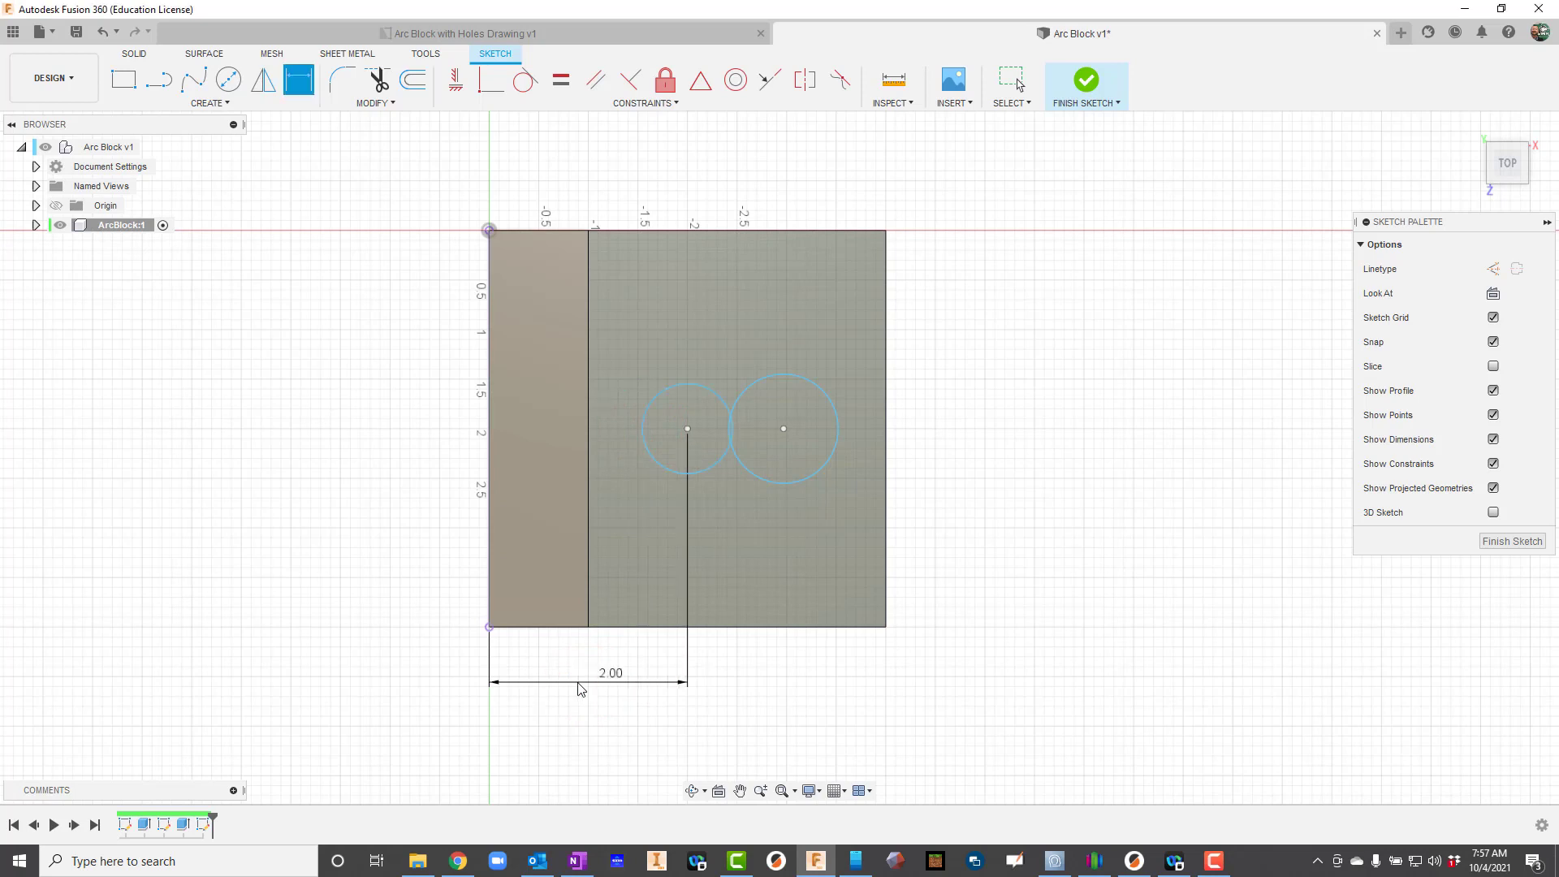
Dimension the farther circle's center 3.25 in from the upright's outer edge.
left_click(487, 485)
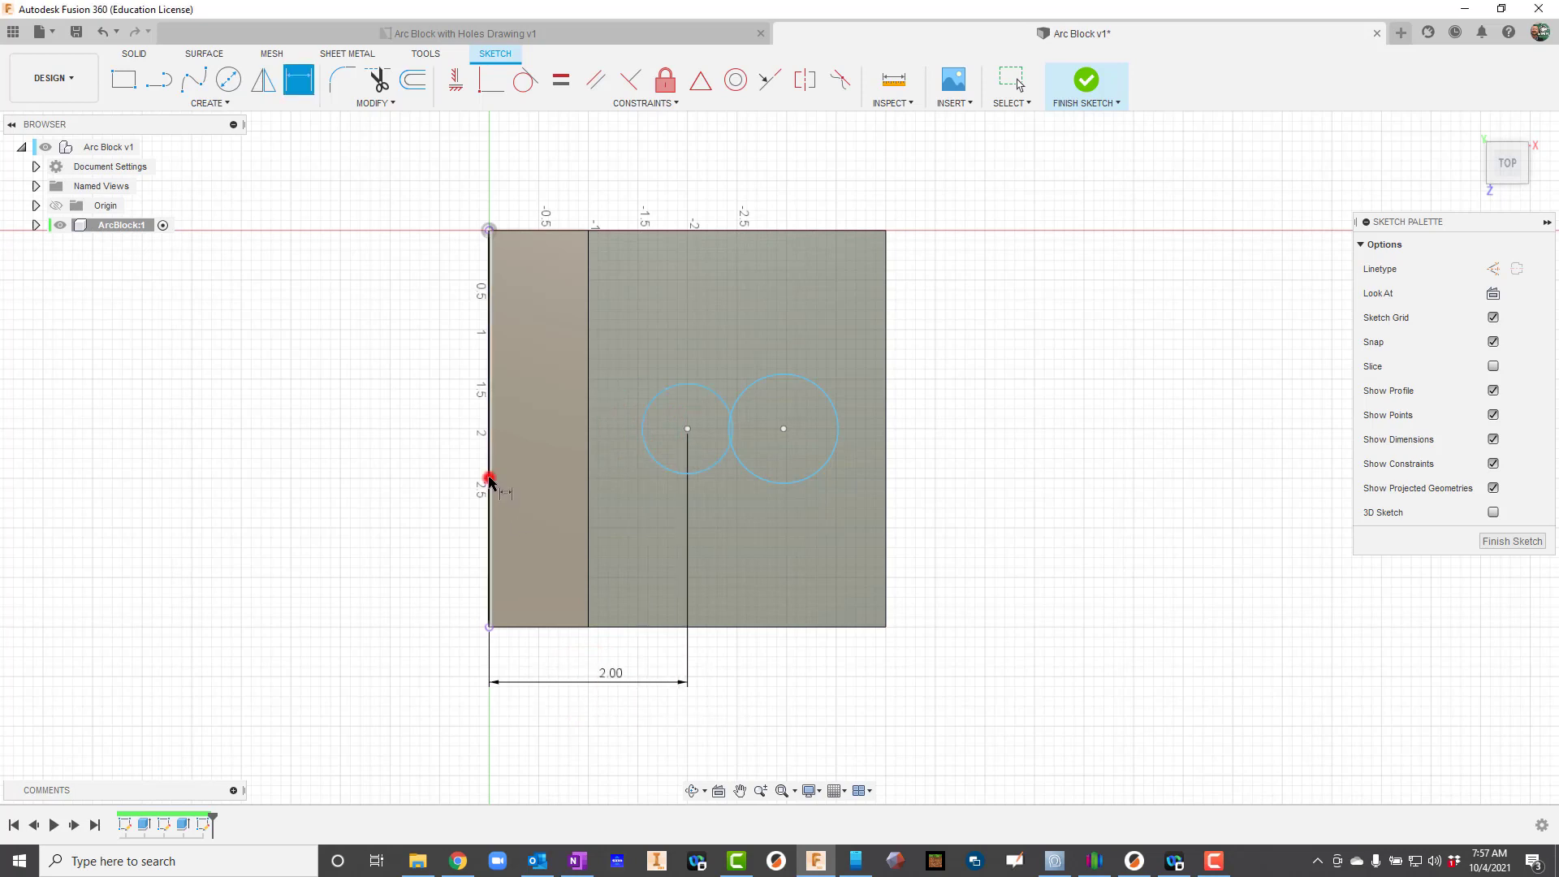
left_click(783, 429)
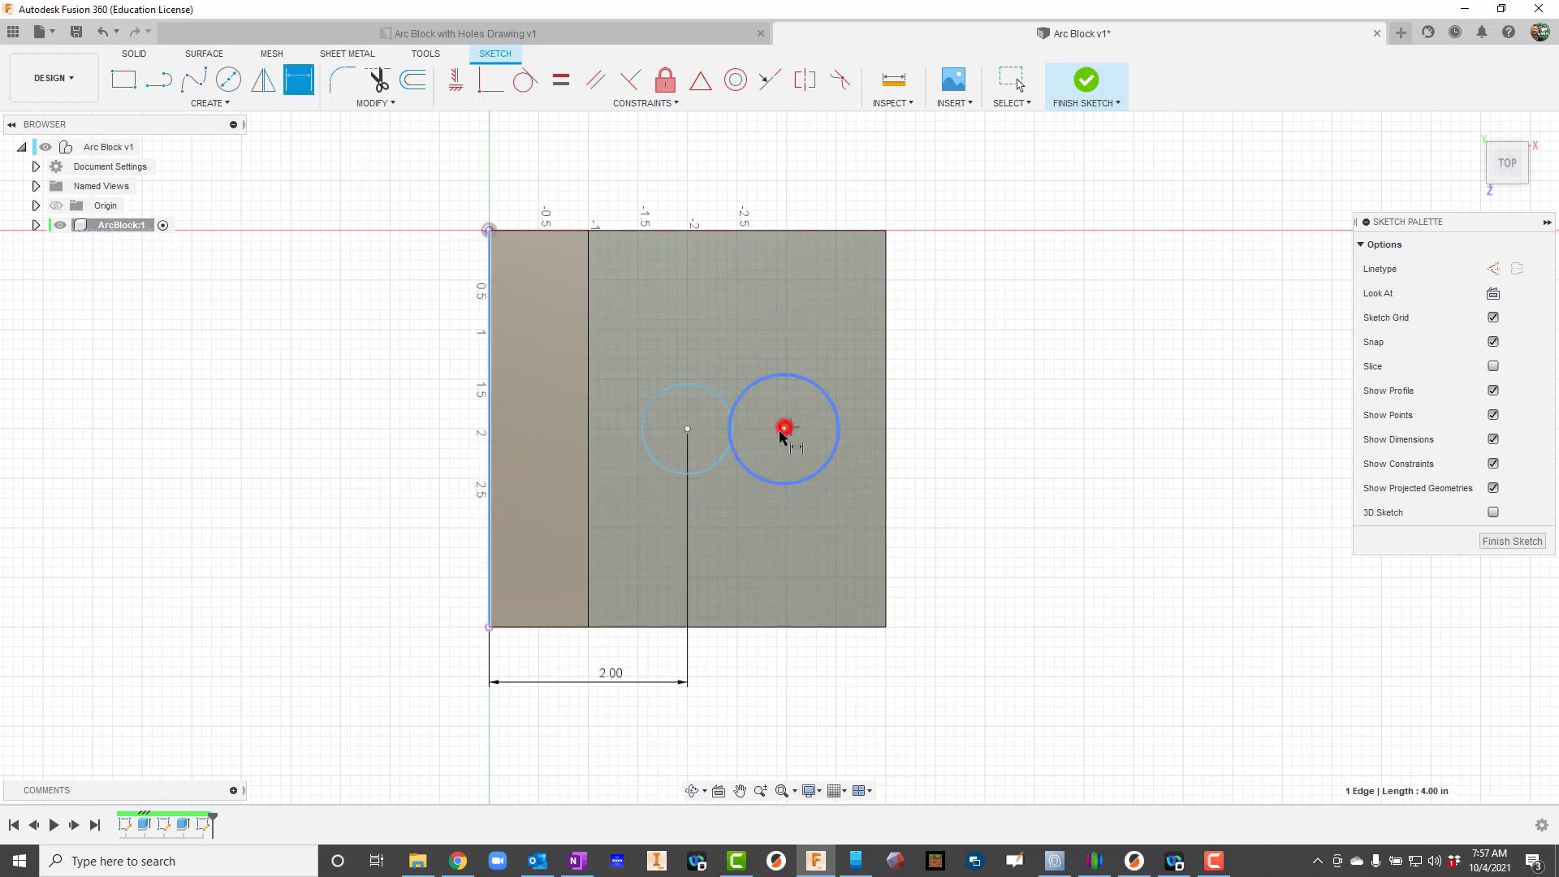
left_click(731, 731)
type("3.25")
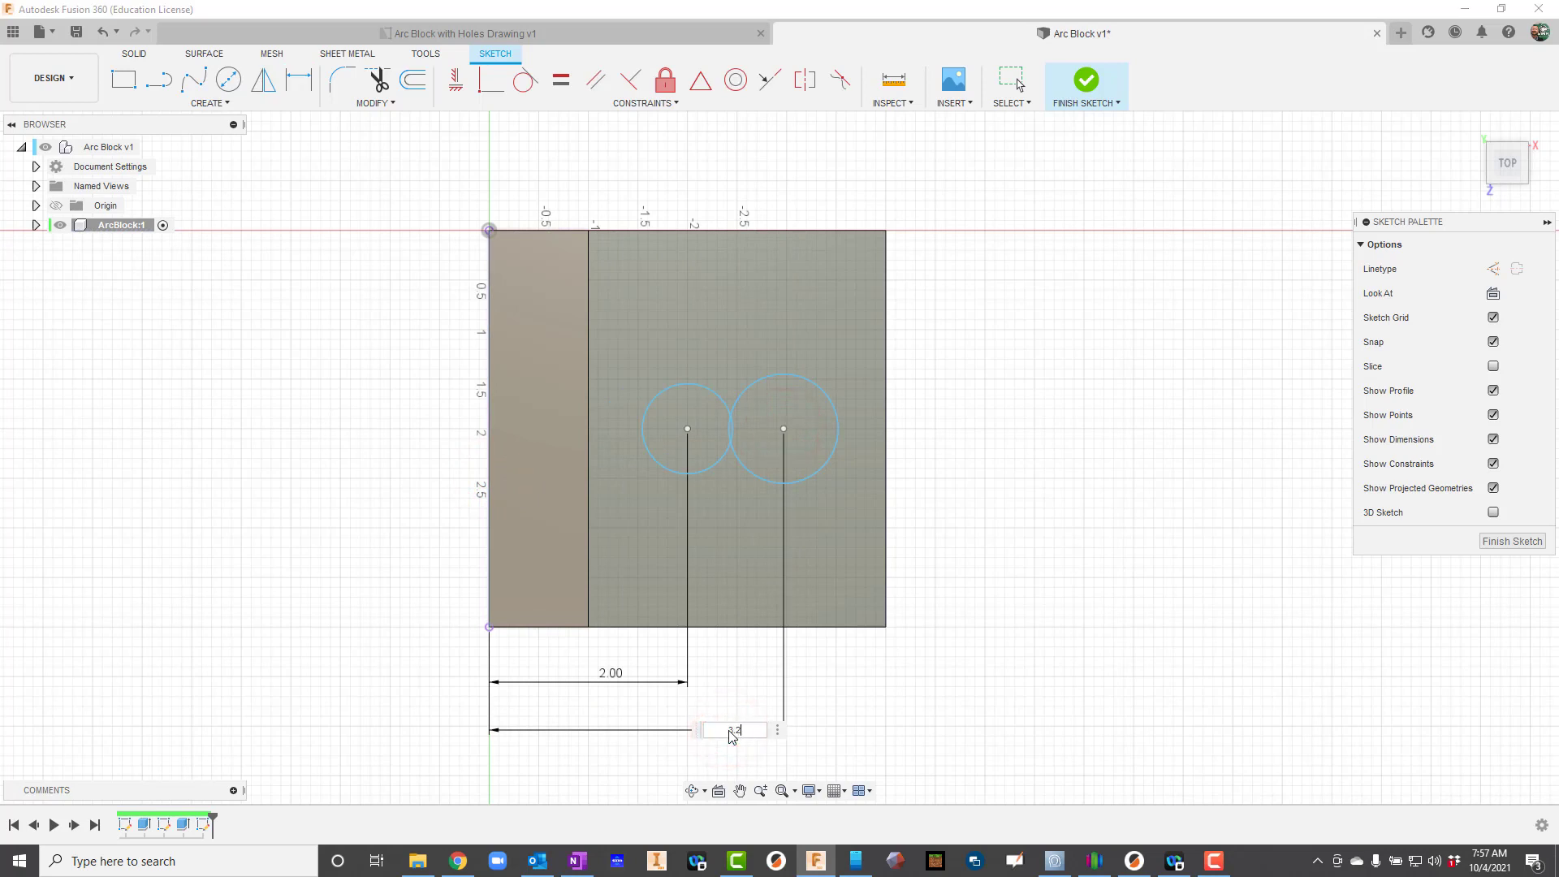
key("Return")
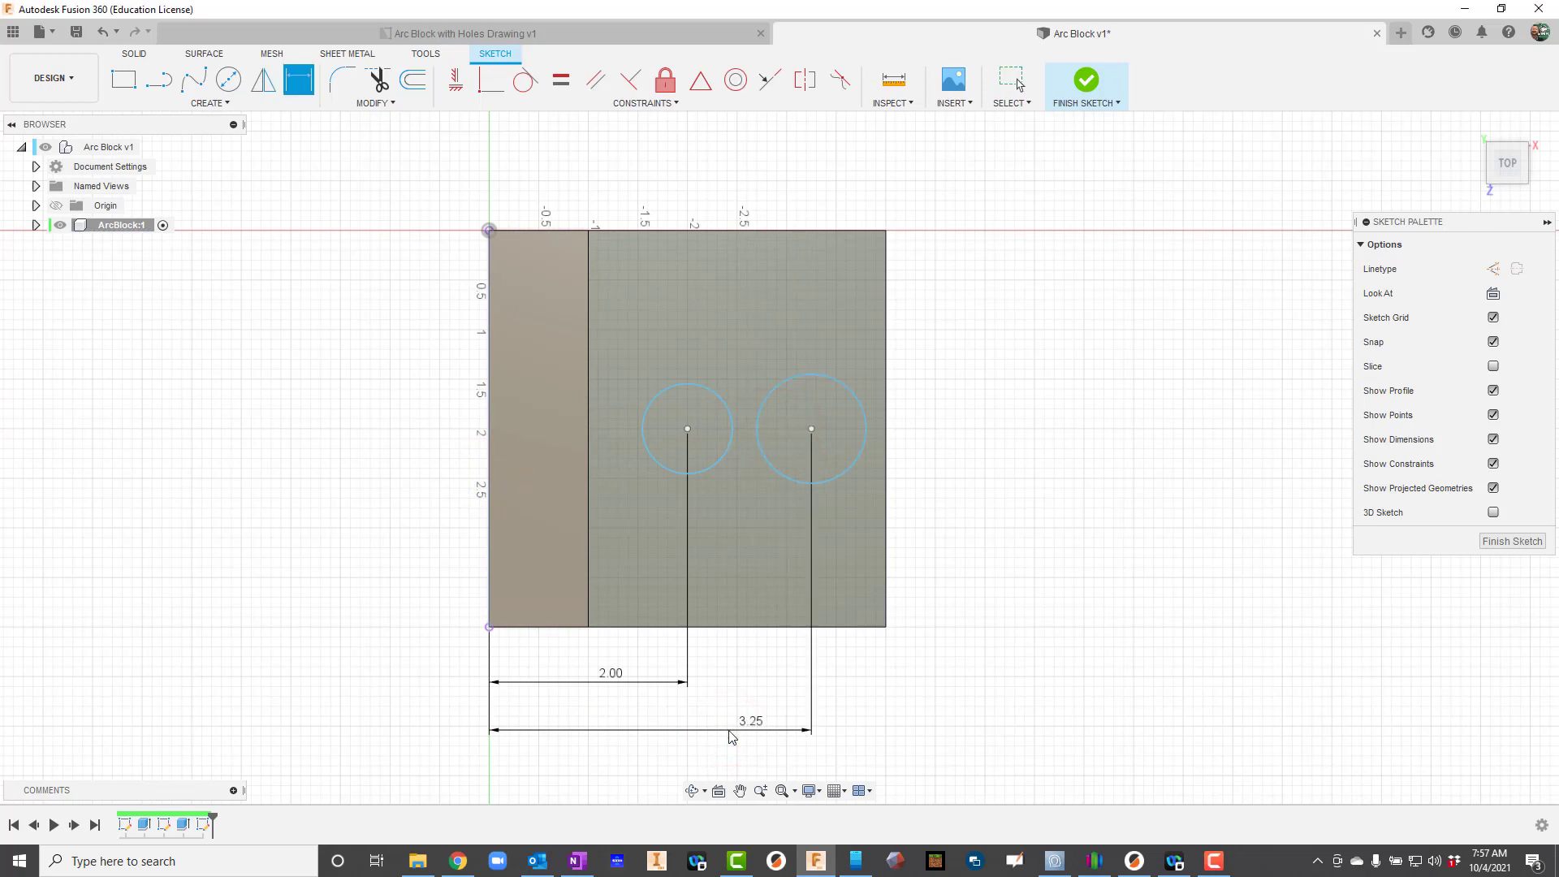
Dimension both circles with a diameter of 1 in.
left_click(704, 387)
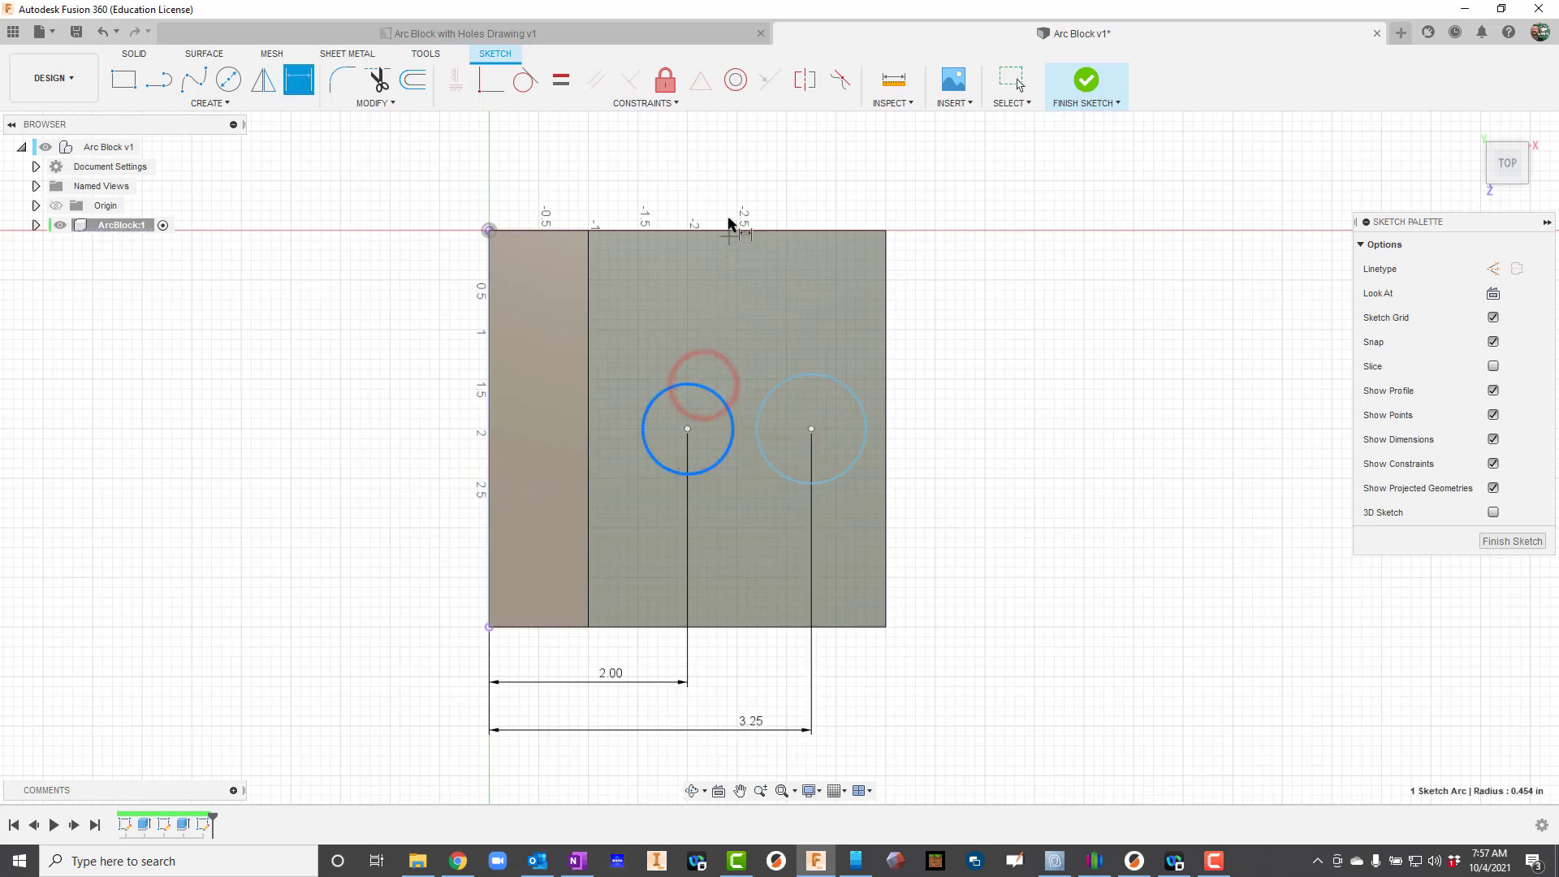
left_click(713, 177)
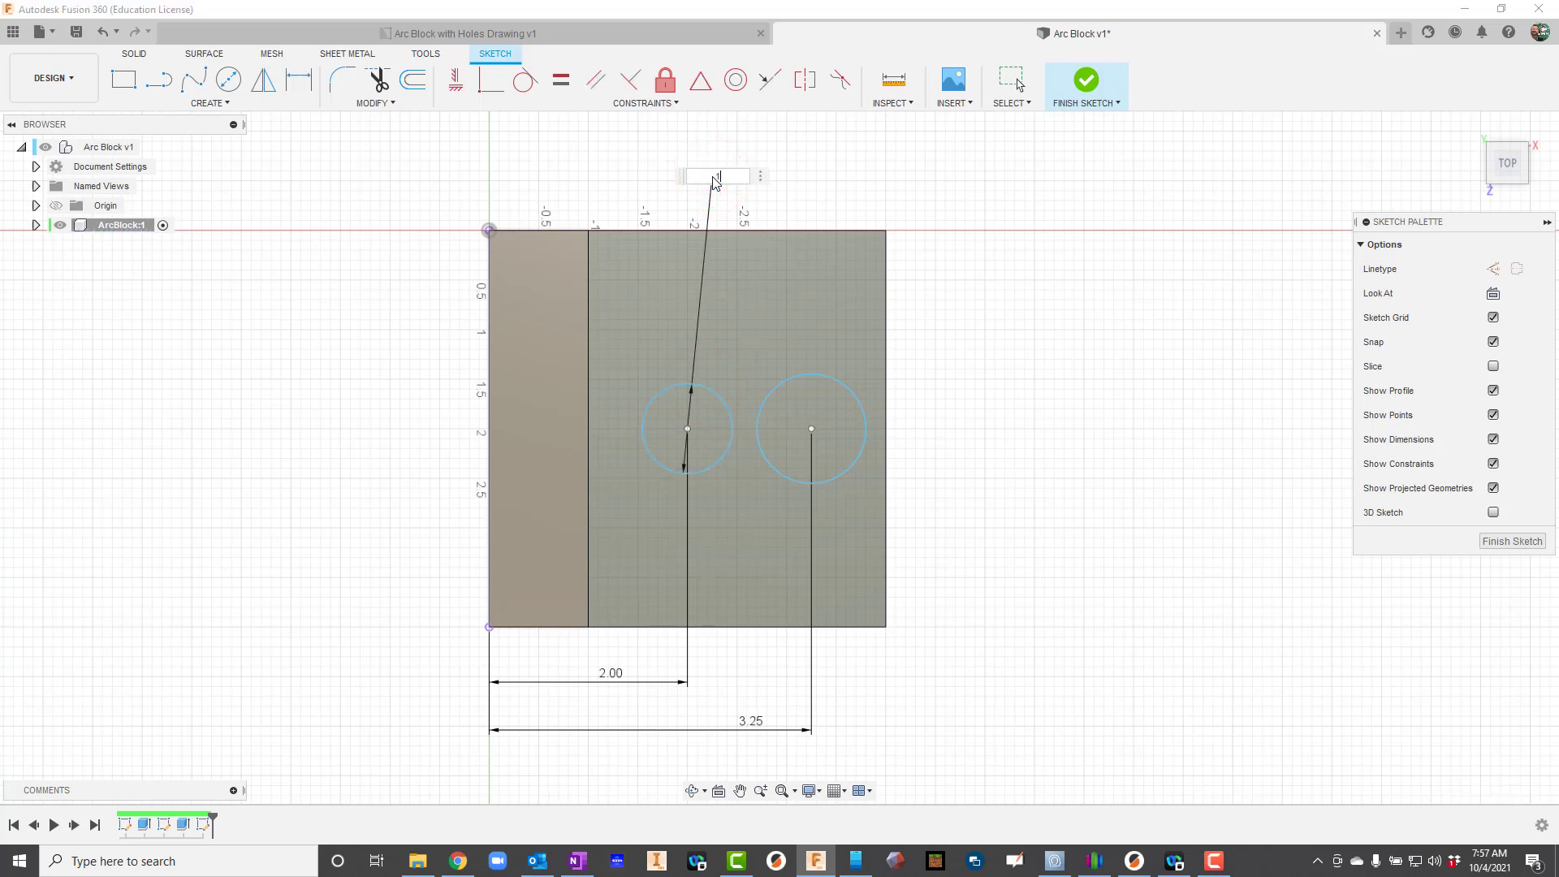
type("1")
key("Return")
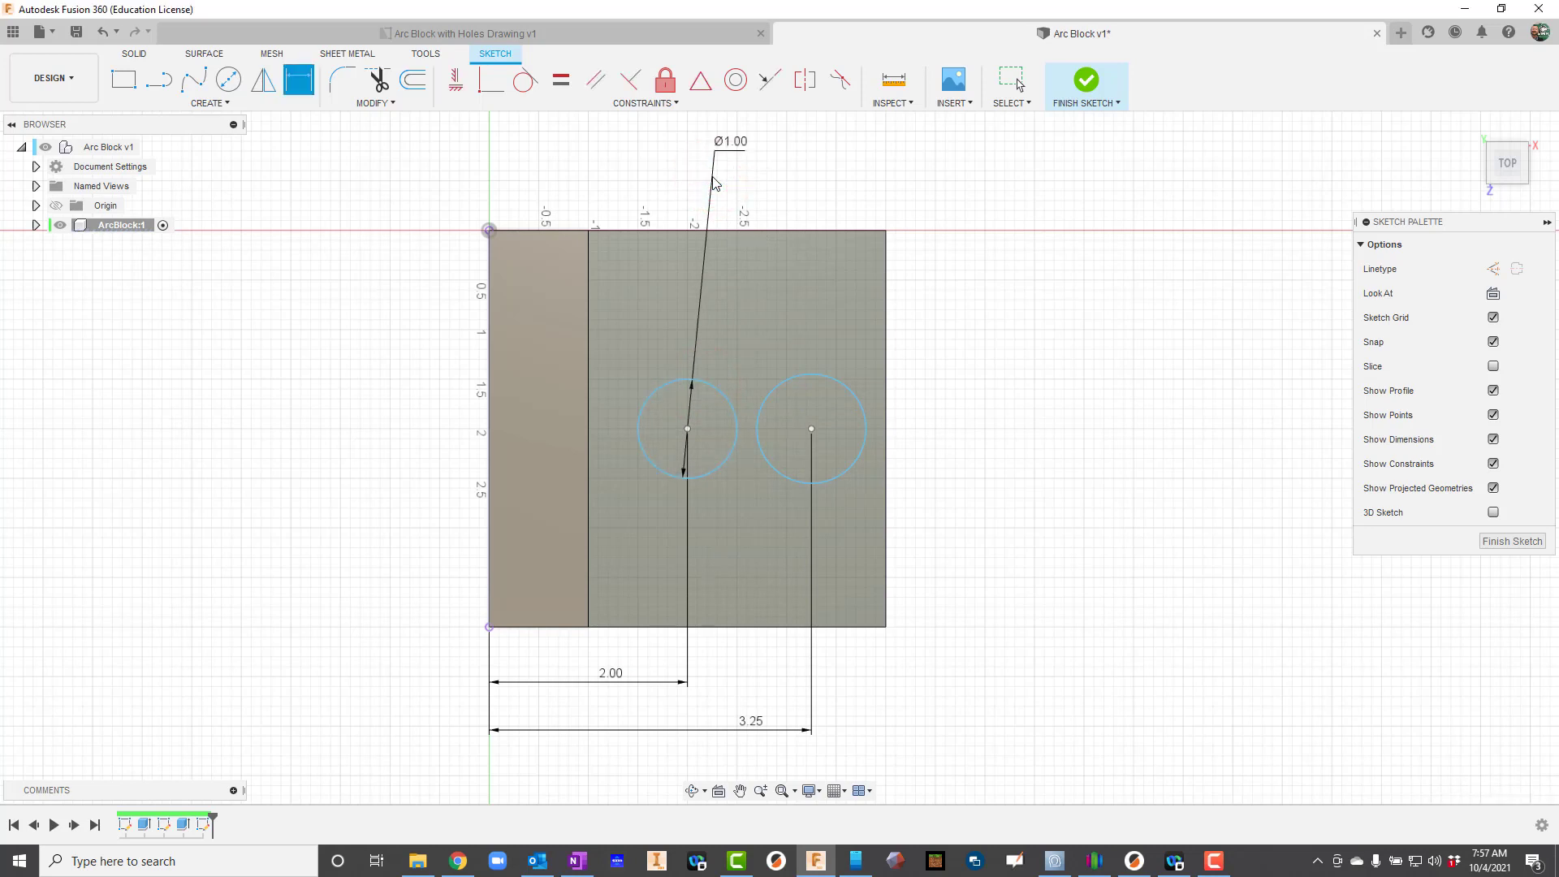
left_click(836, 380)
left_click(897, 163)
key("Return")
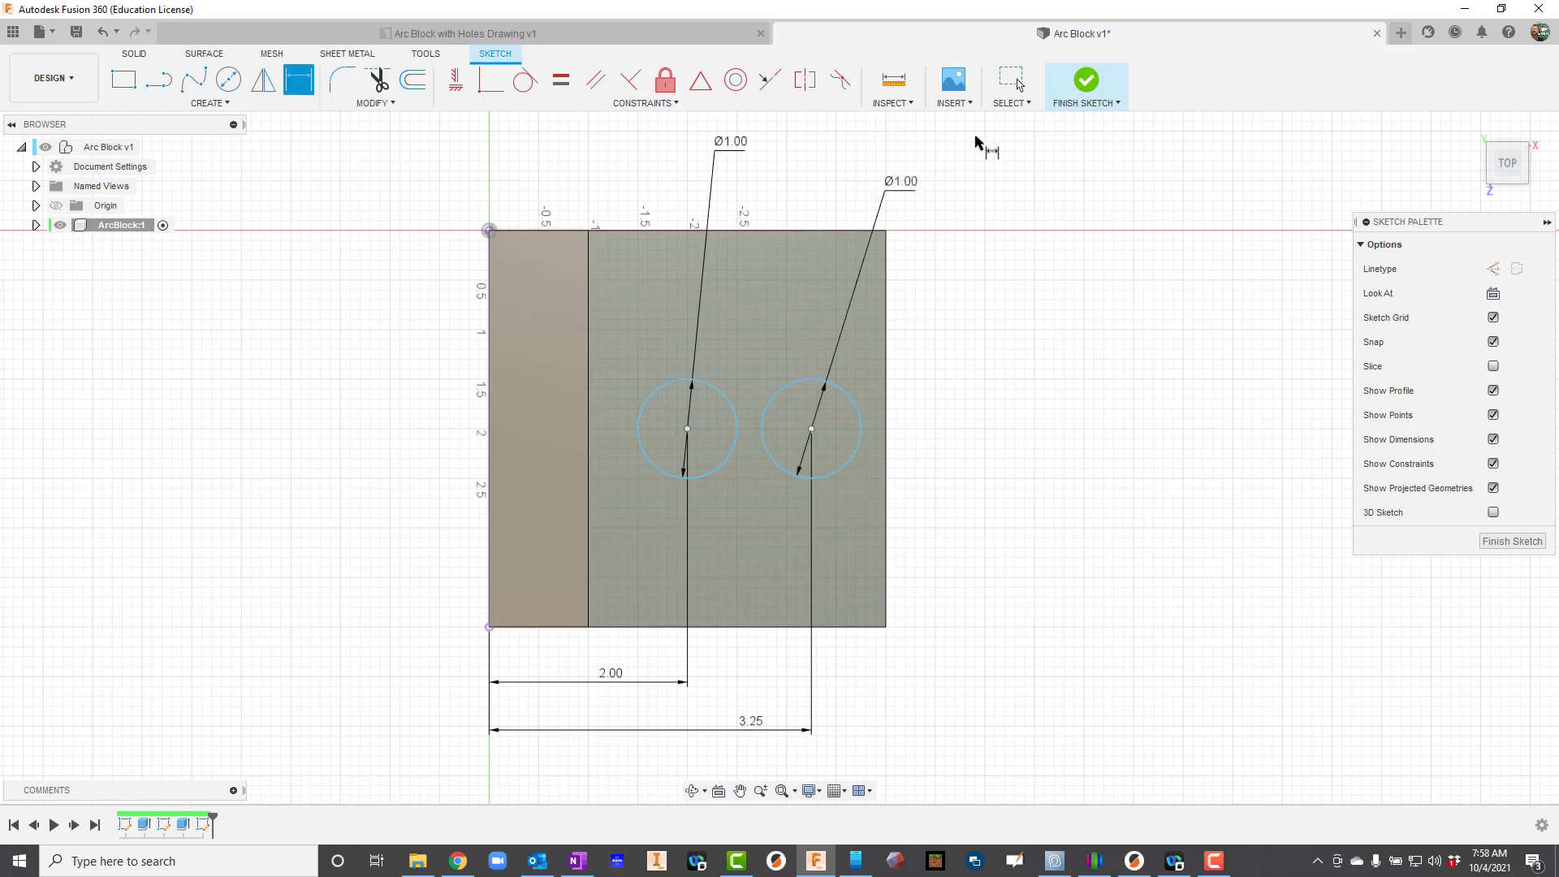
Extrude both circles -1.70 in as a cut to make two through holes in the base.
key("e")
left_click(755, 549)
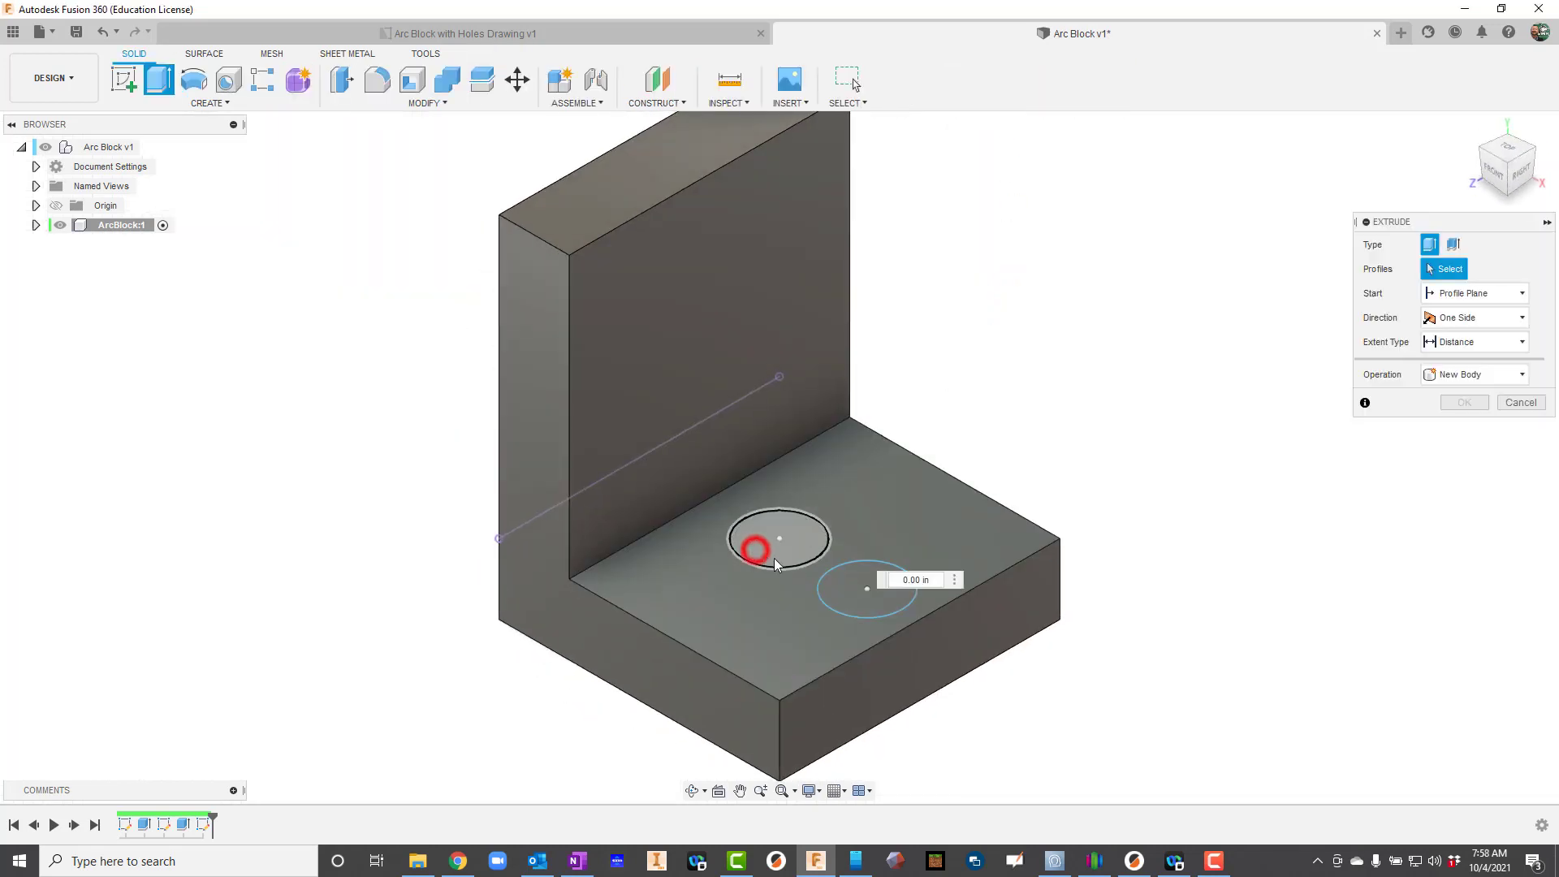
left_click(836, 577)
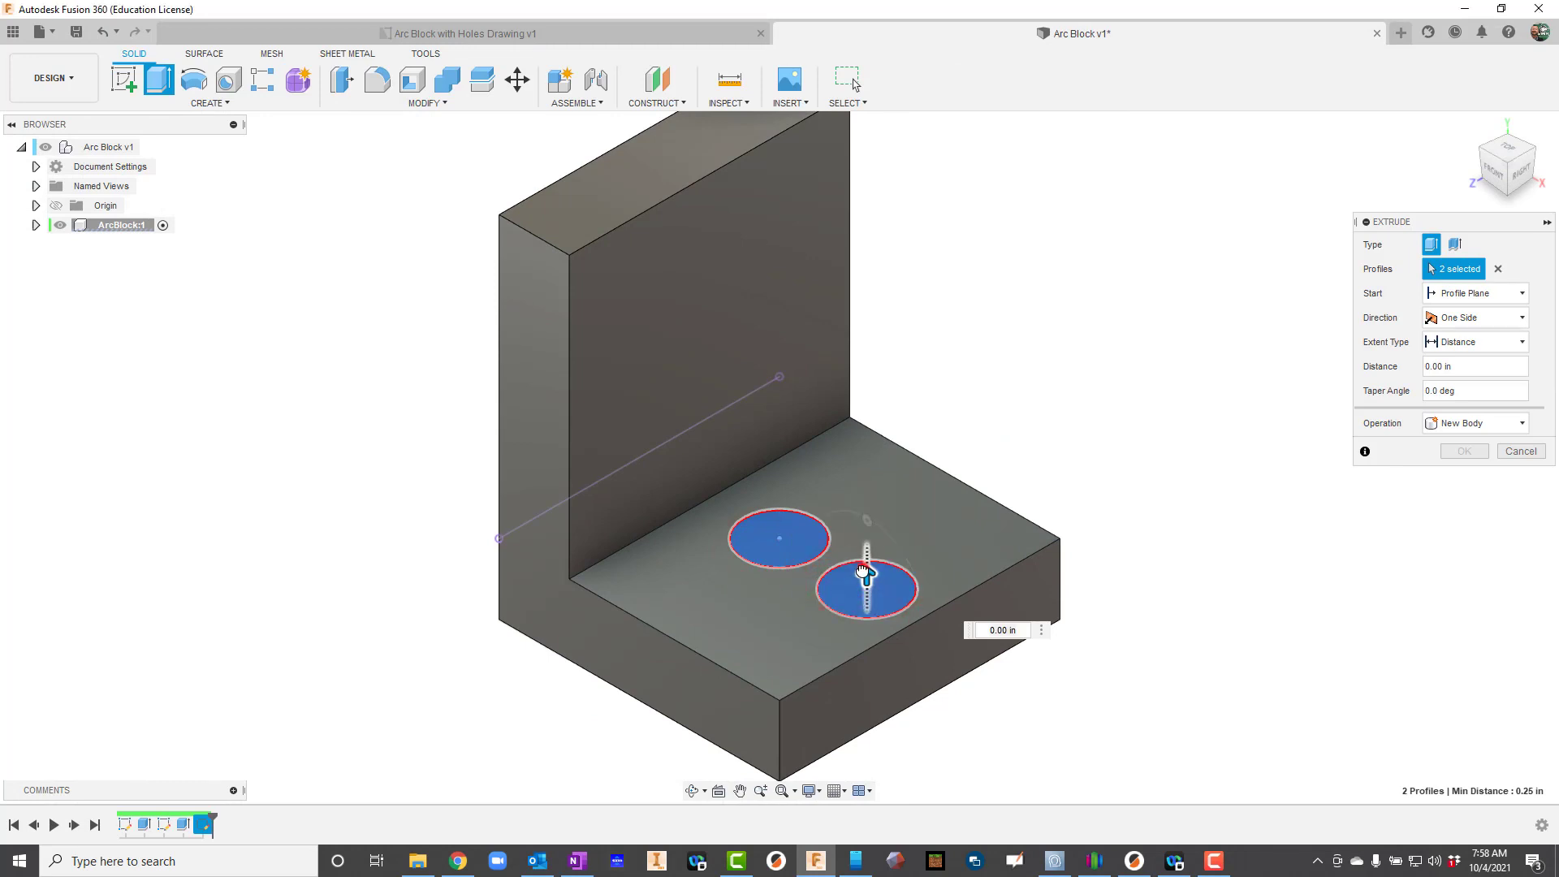
left_click_drag(866, 572, 866, 705)
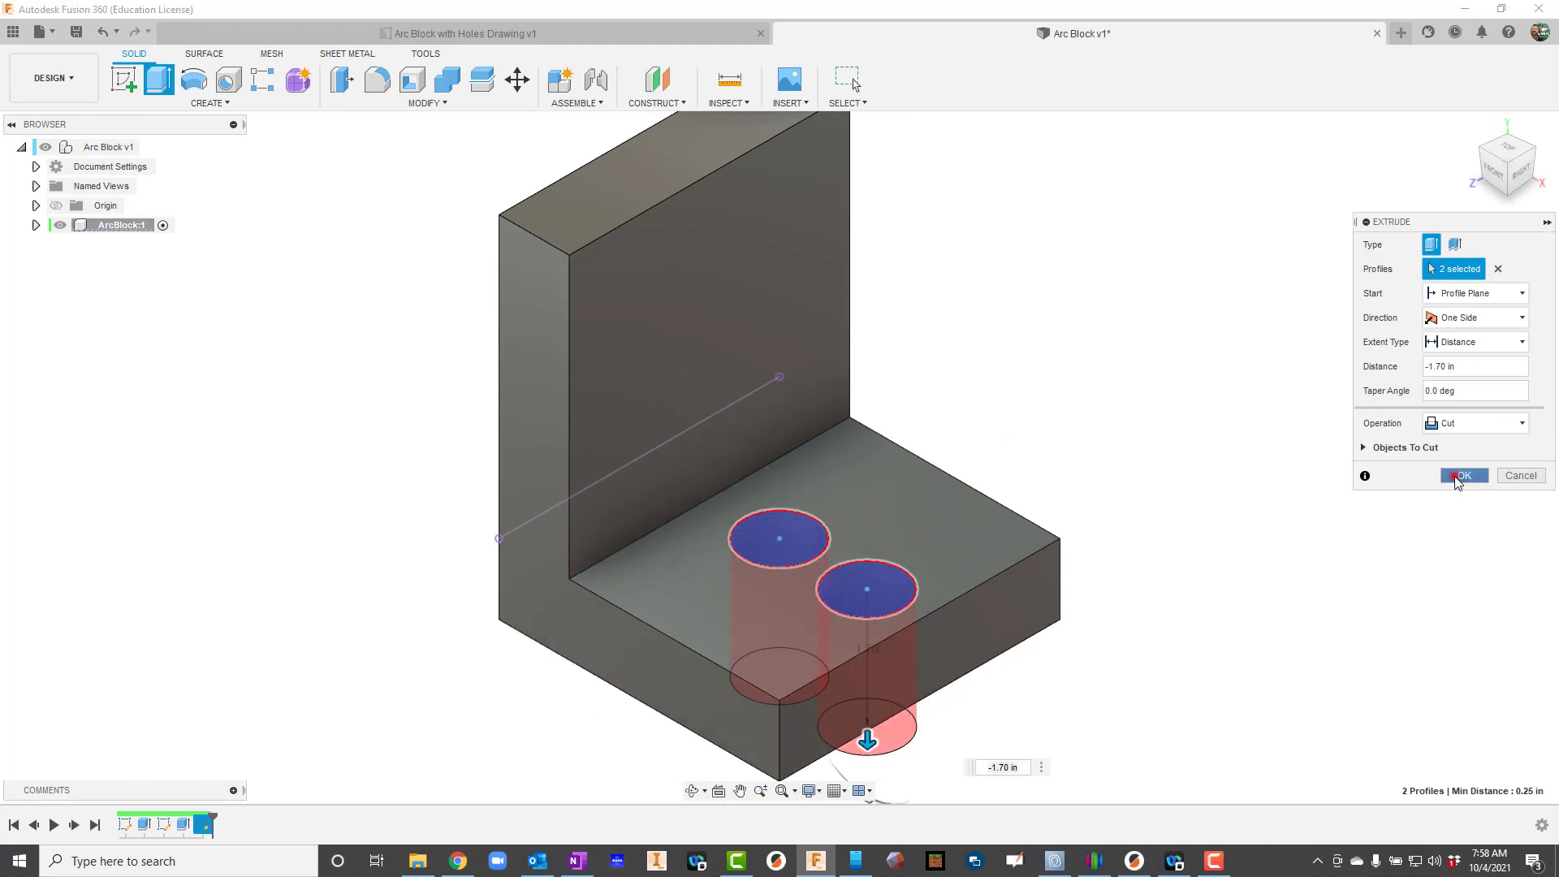
left_click(1461, 476)
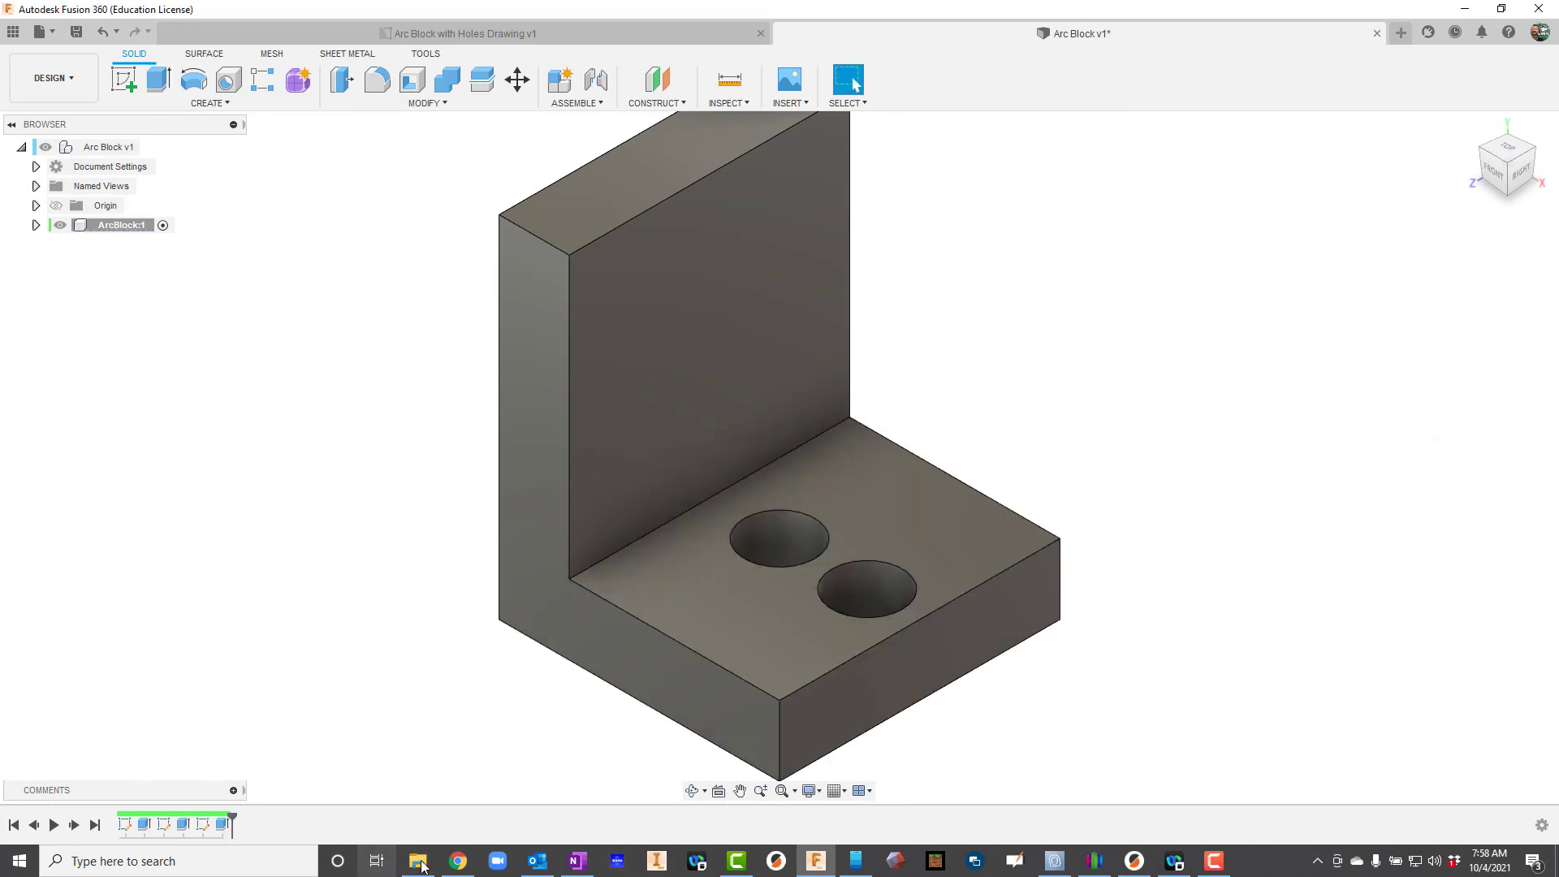
Check the drawing, start a sketch on the upright's inner face and draw a 2 in diameter circle in its upper half.
key("ctrl+Tab")
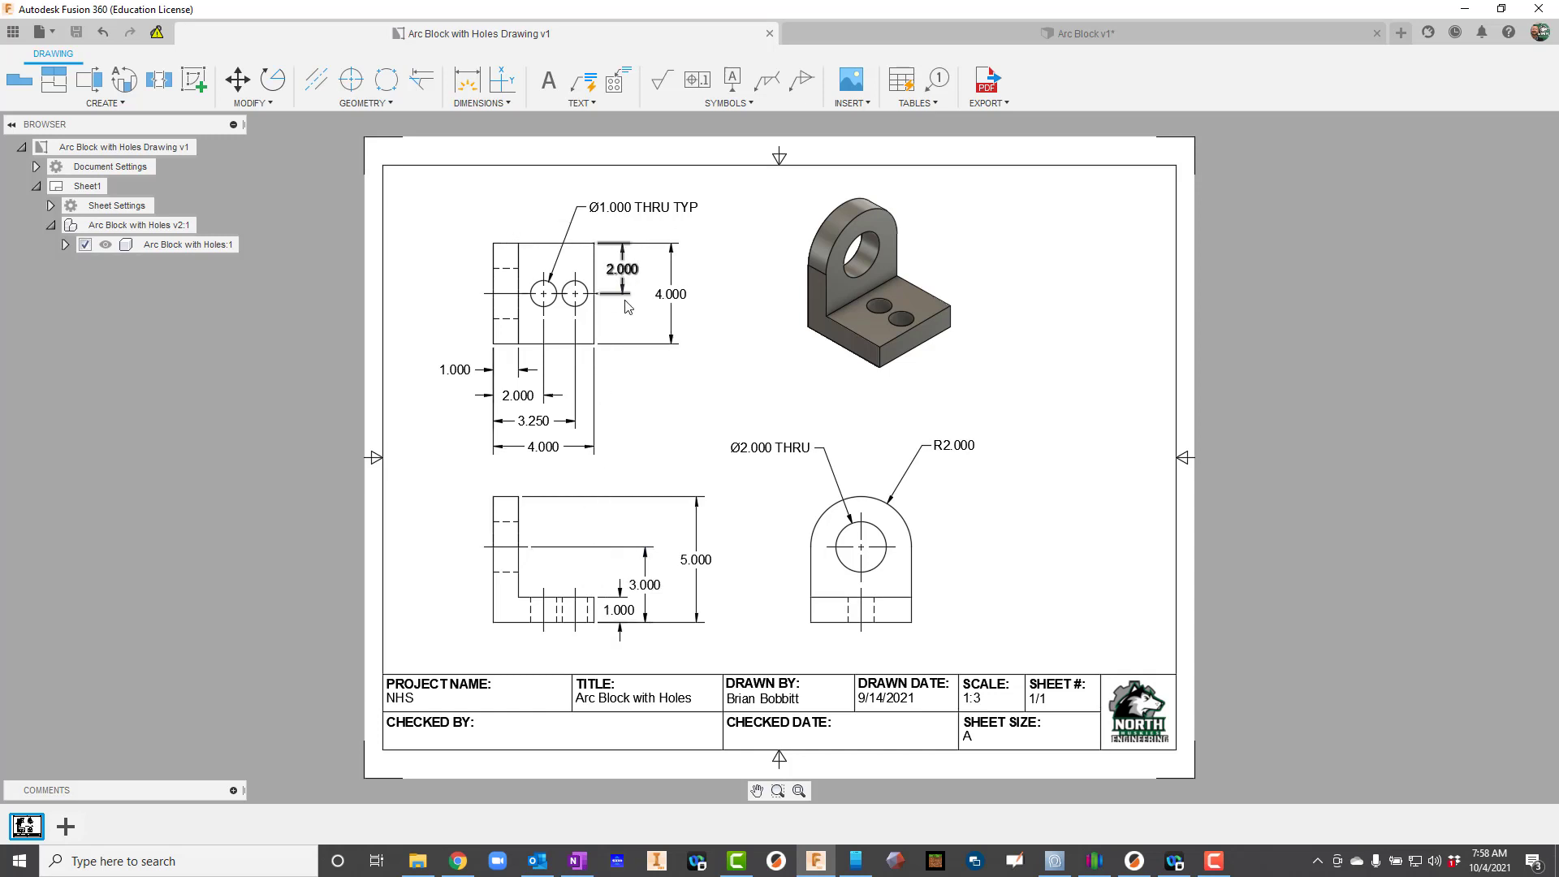
left_click(992, 34)
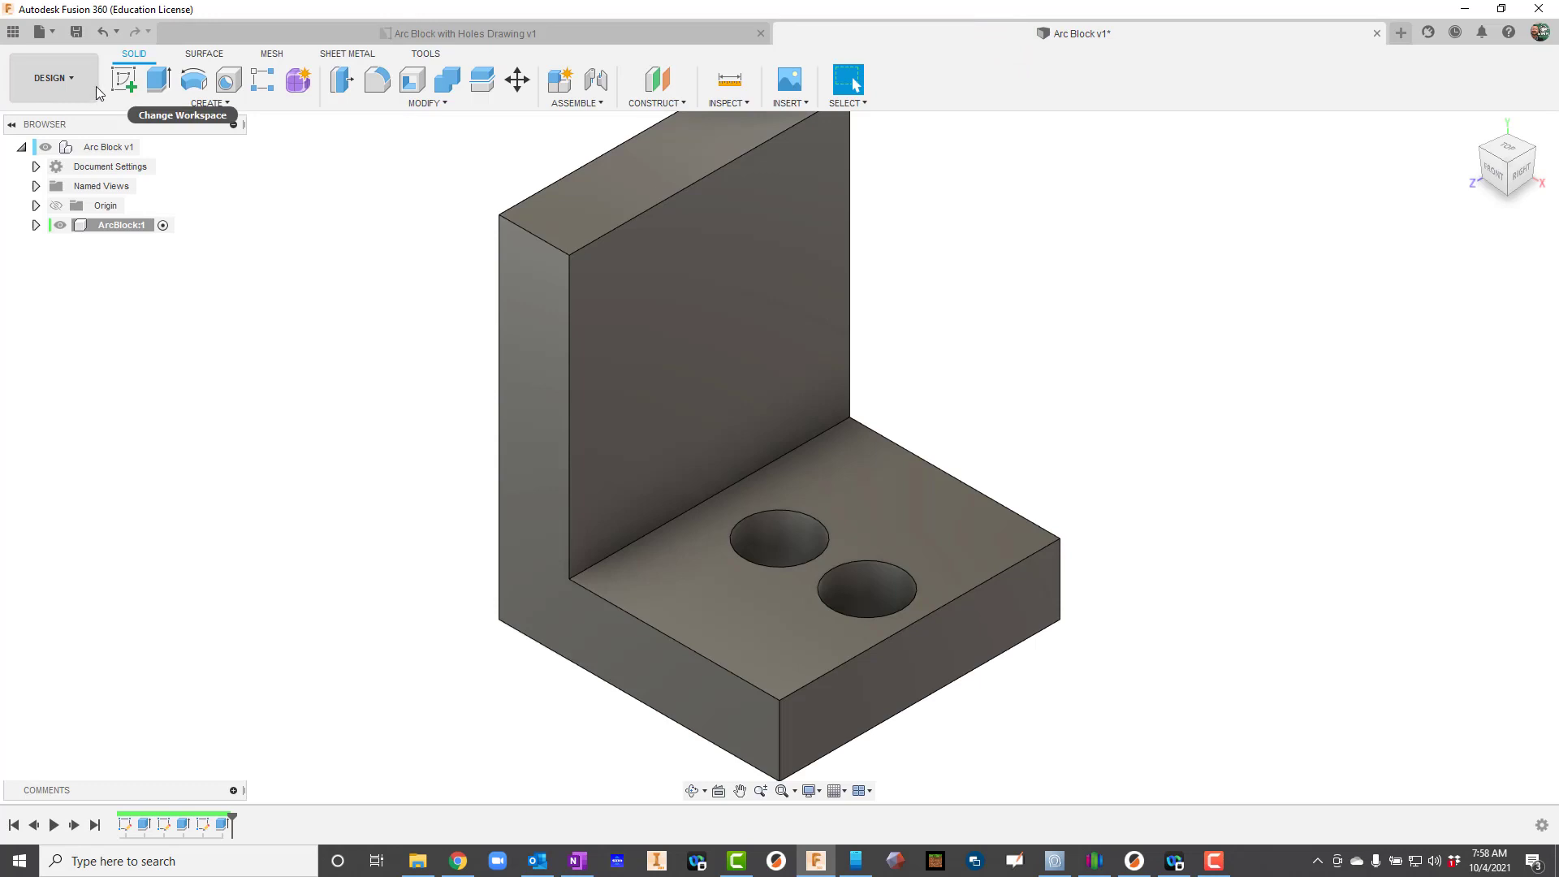
left_click(124, 78)
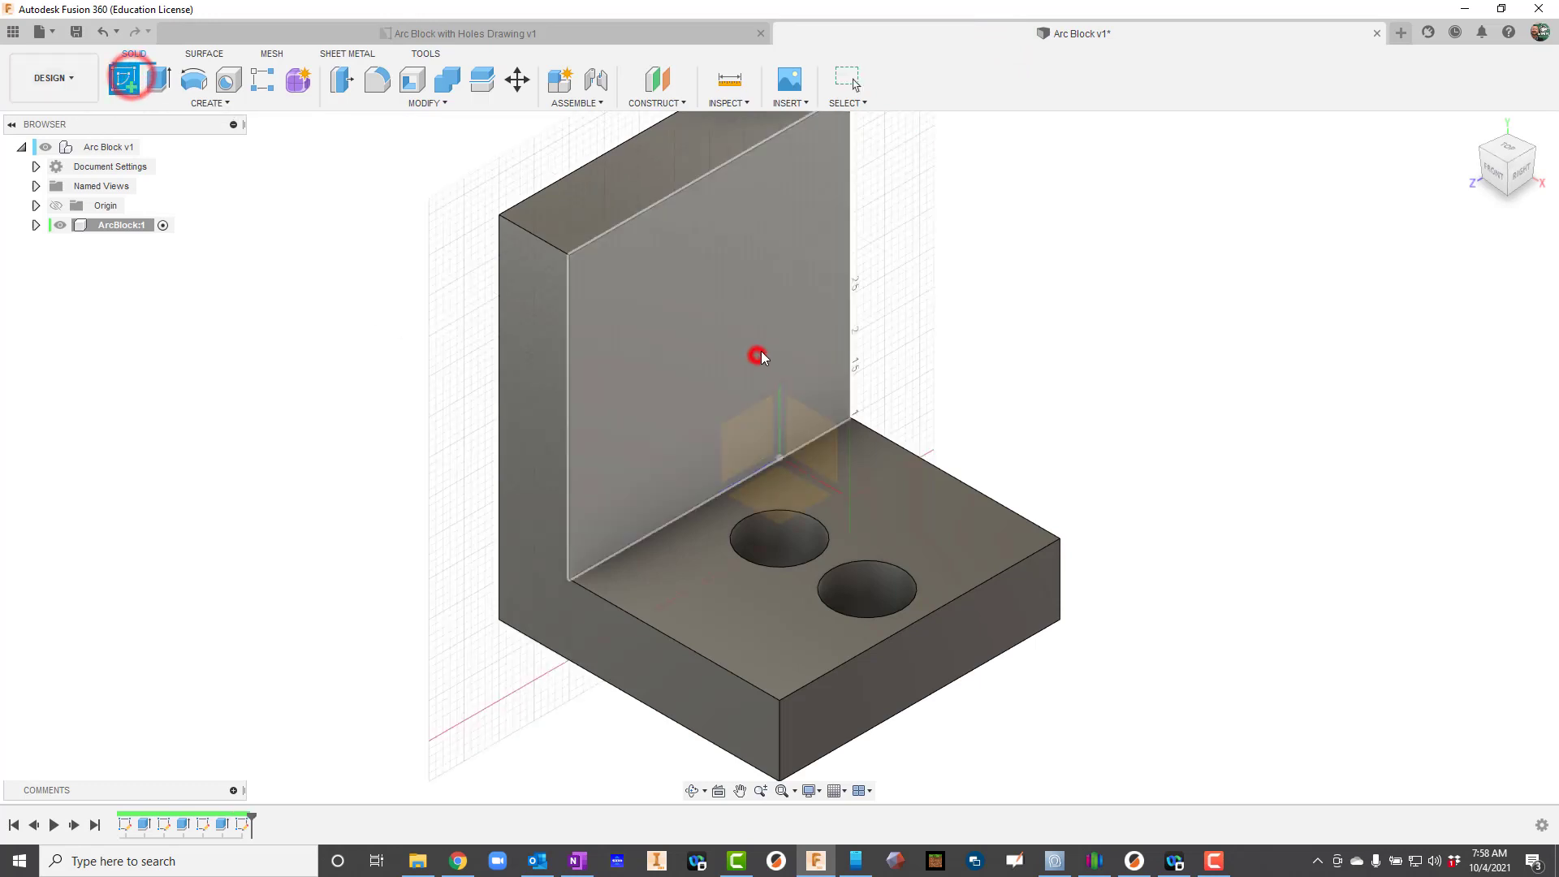
left_click(762, 351)
left_click(229, 79)
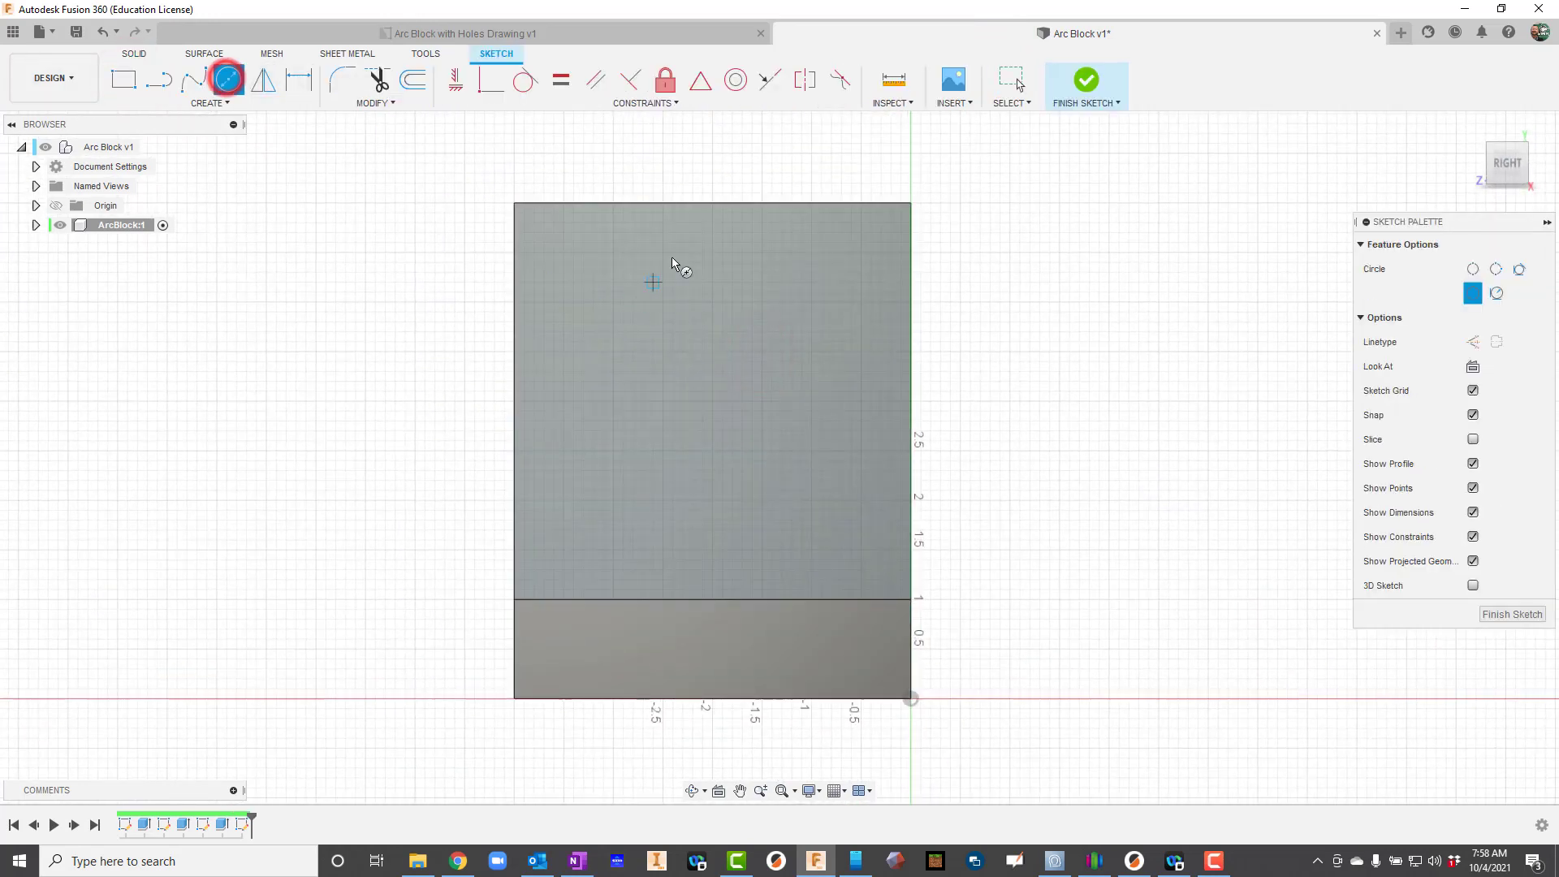
left_click(711, 362)
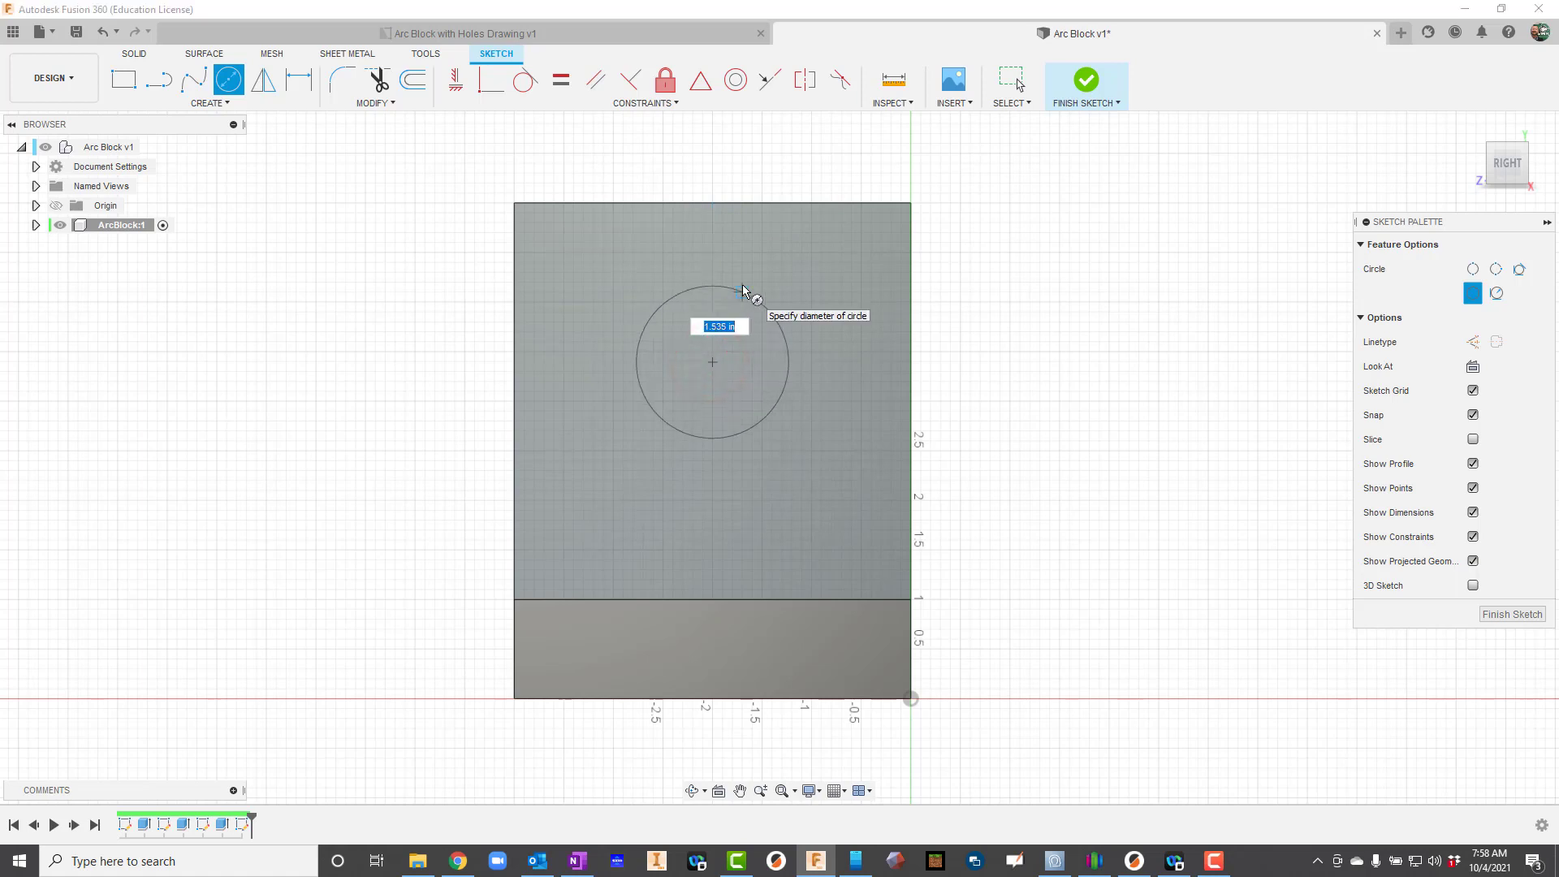
type("2")
key("Return")
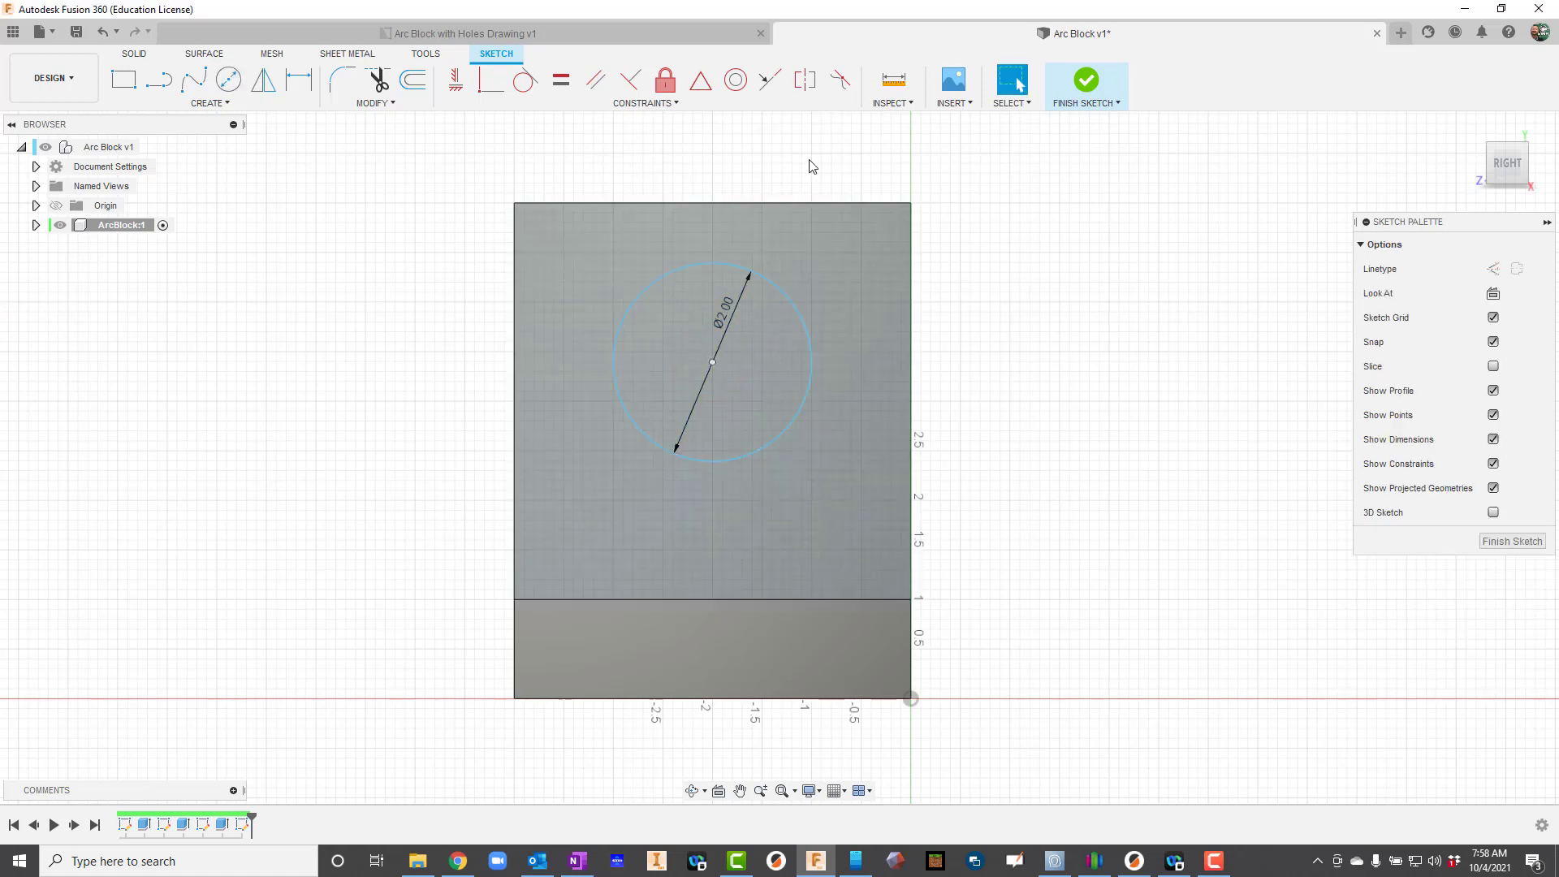
Dimension the circle's center 2 in horizontally from the upright's side edge.
key("d")
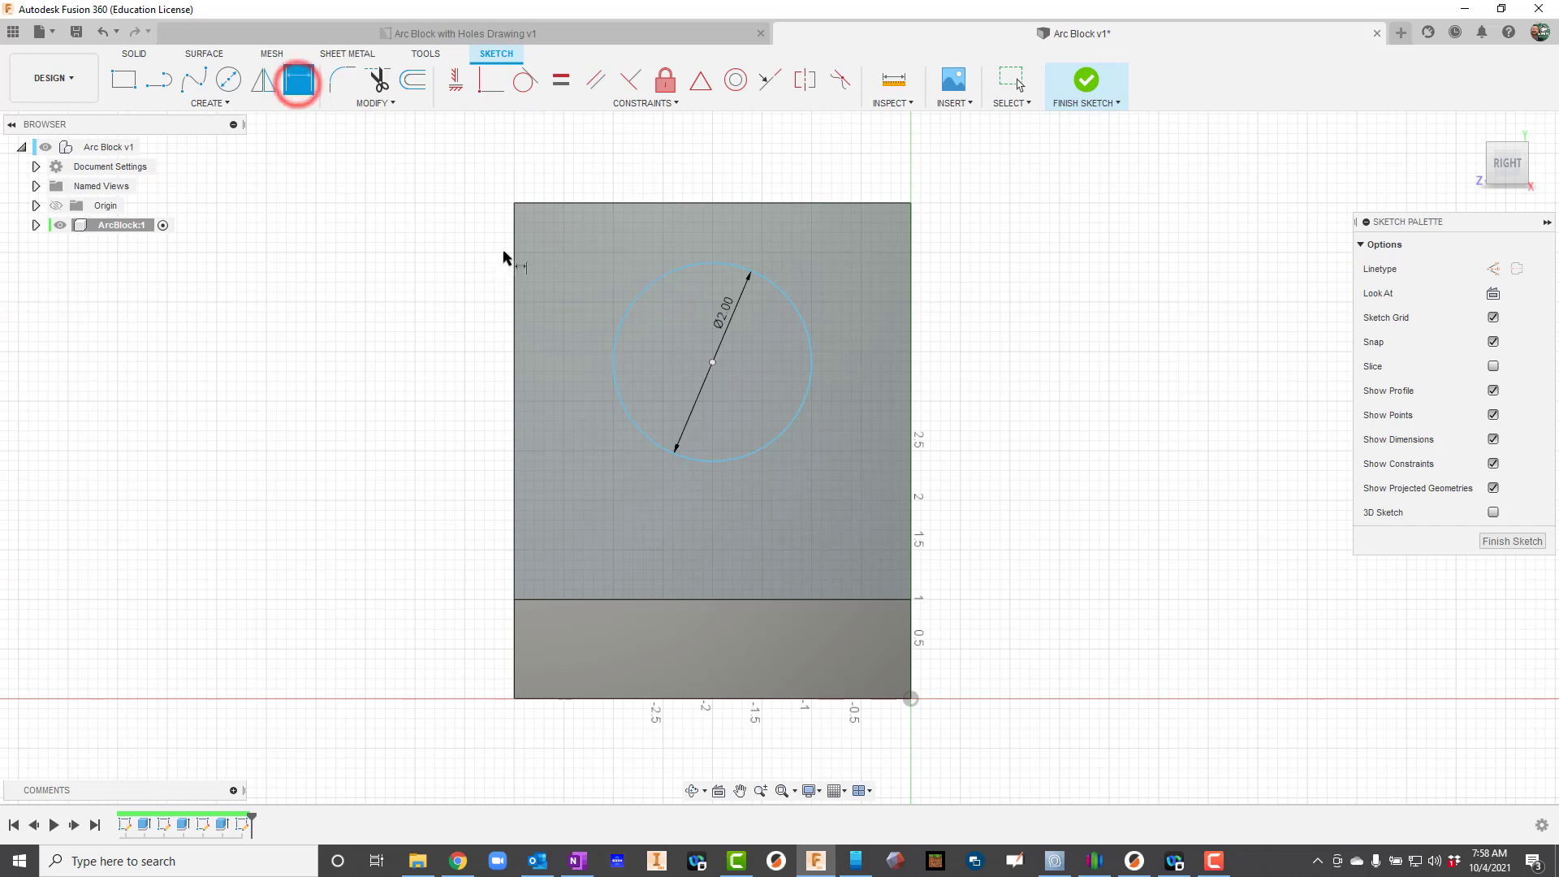
left_click(512, 252)
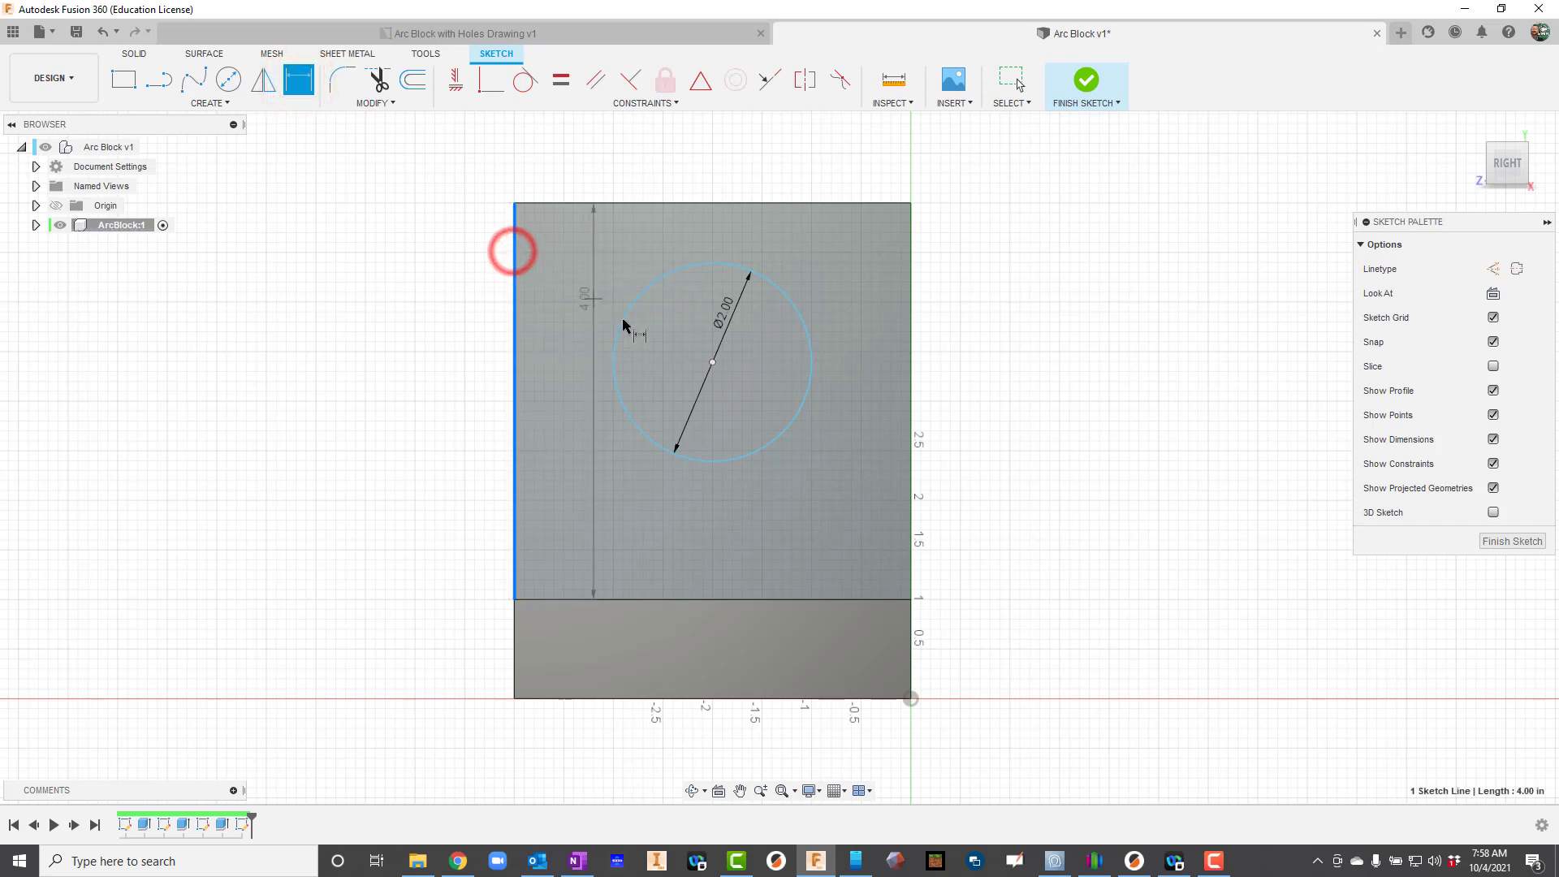
left_click(714, 362)
left_click(654, 173)
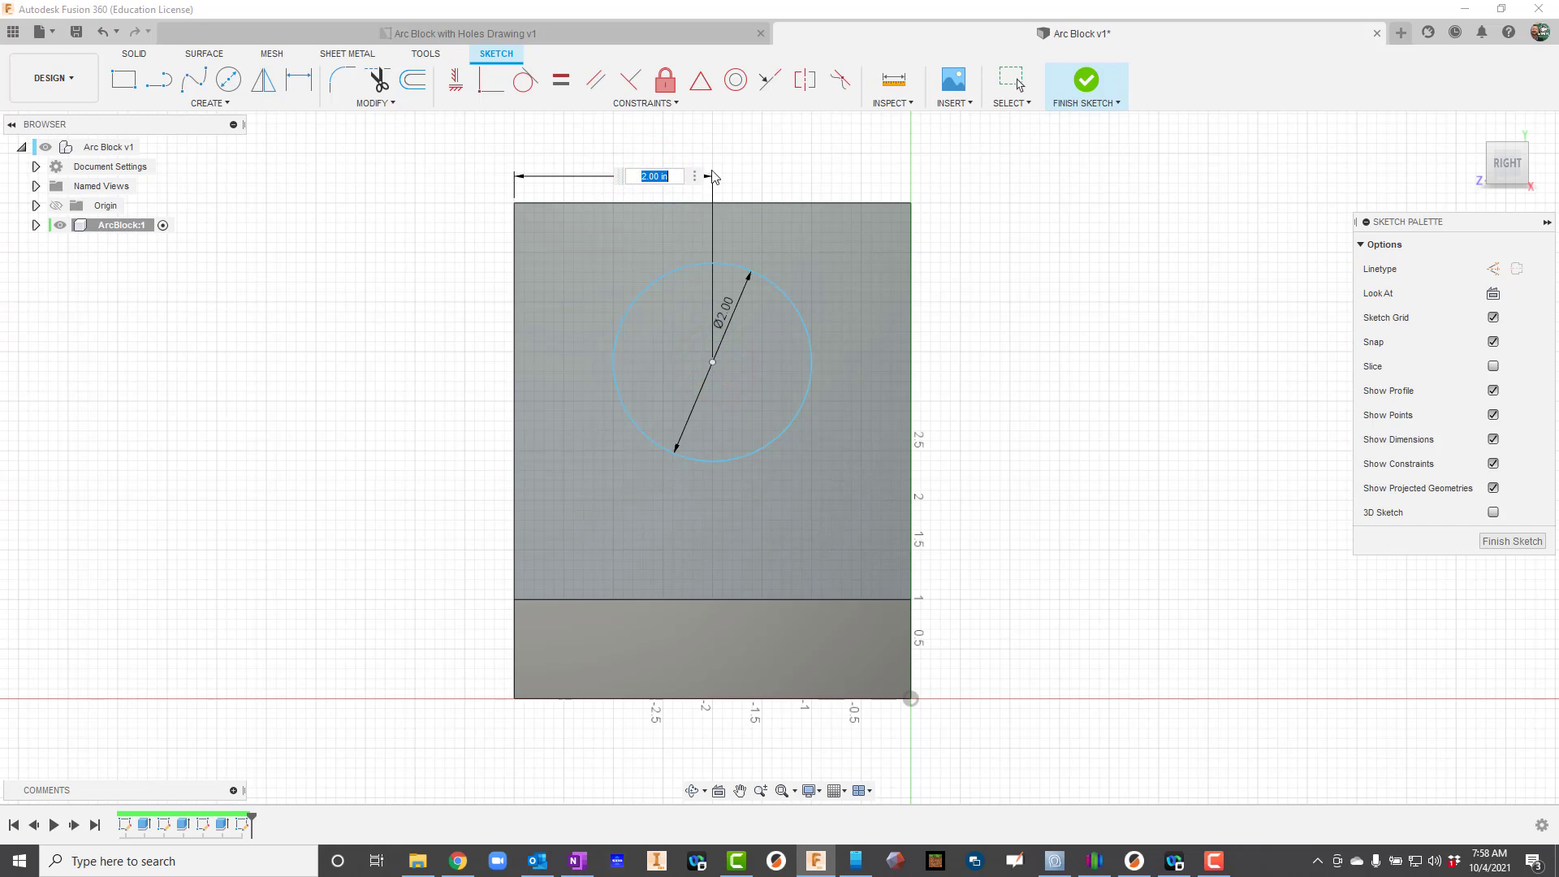
key("Return")
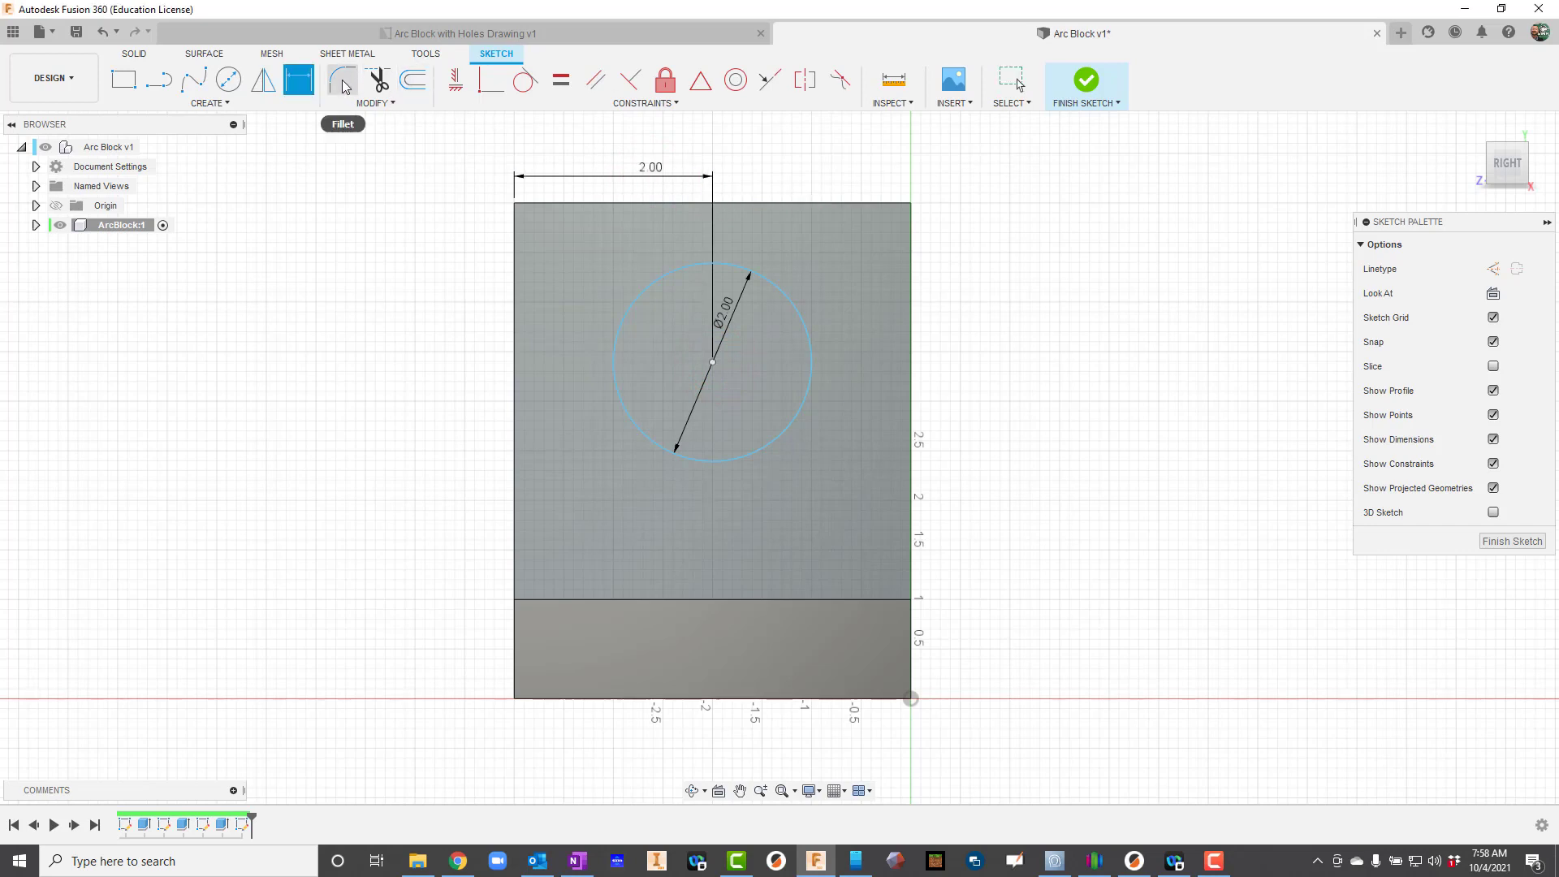
left_click(568, 203)
left_click(713, 362)
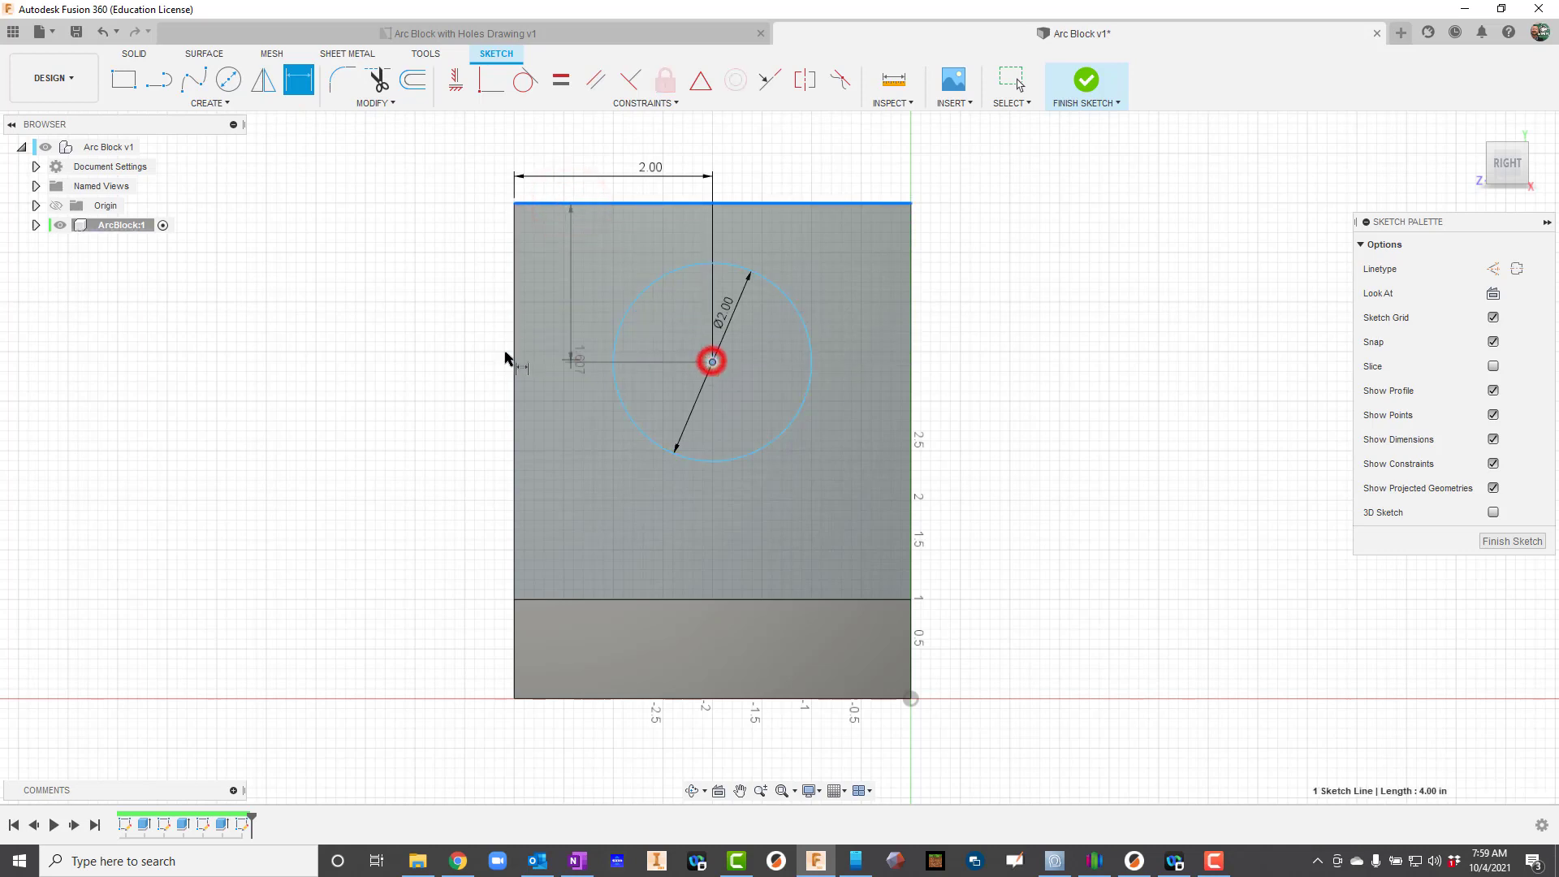
left_click(405, 335)
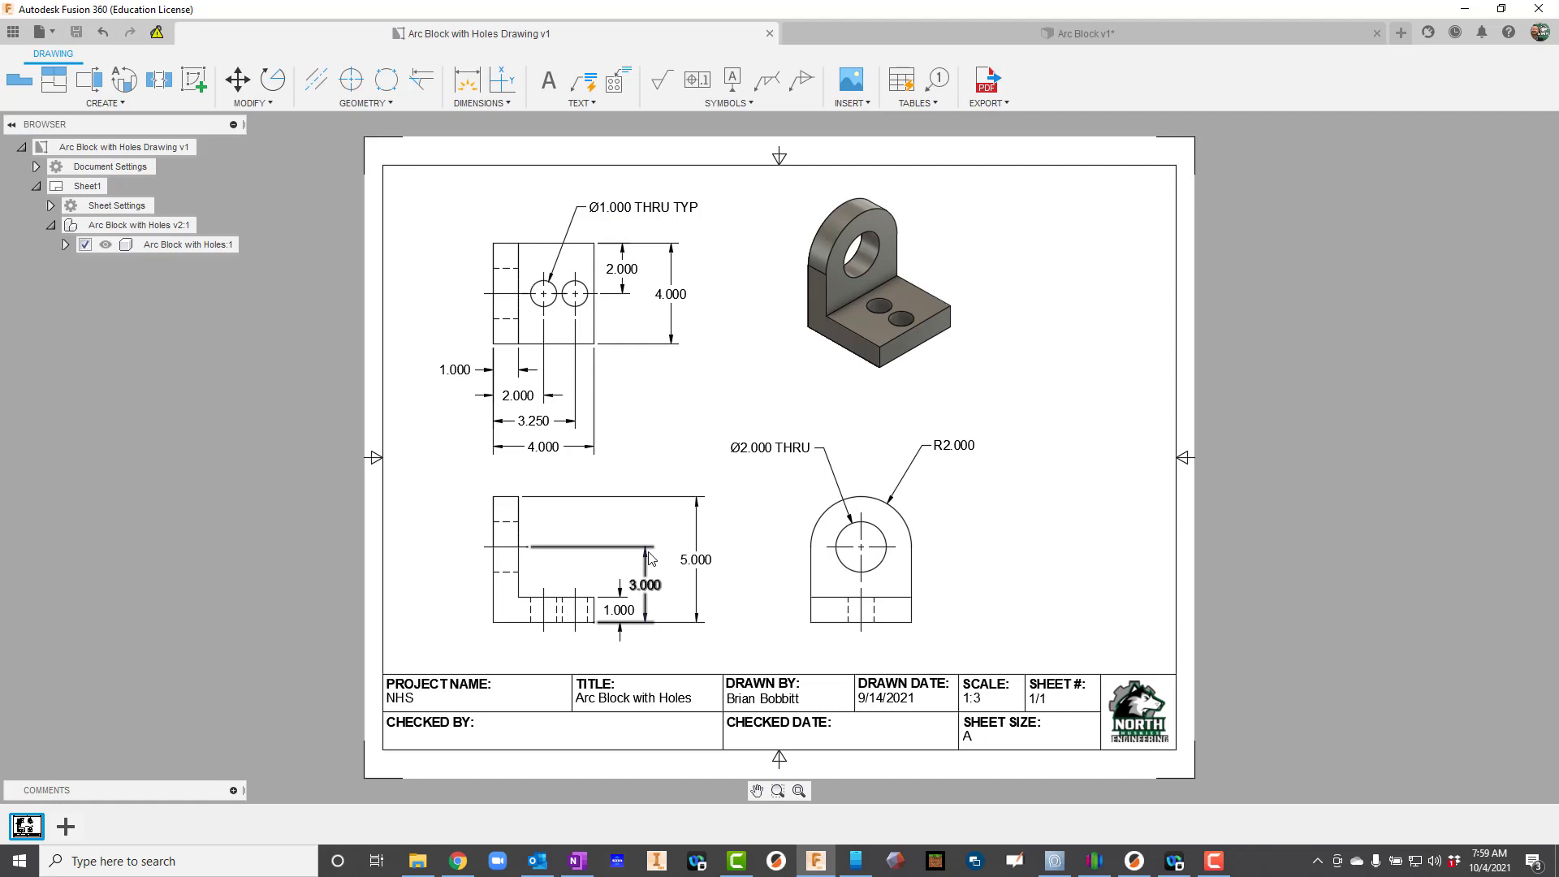
left_click(880, 32)
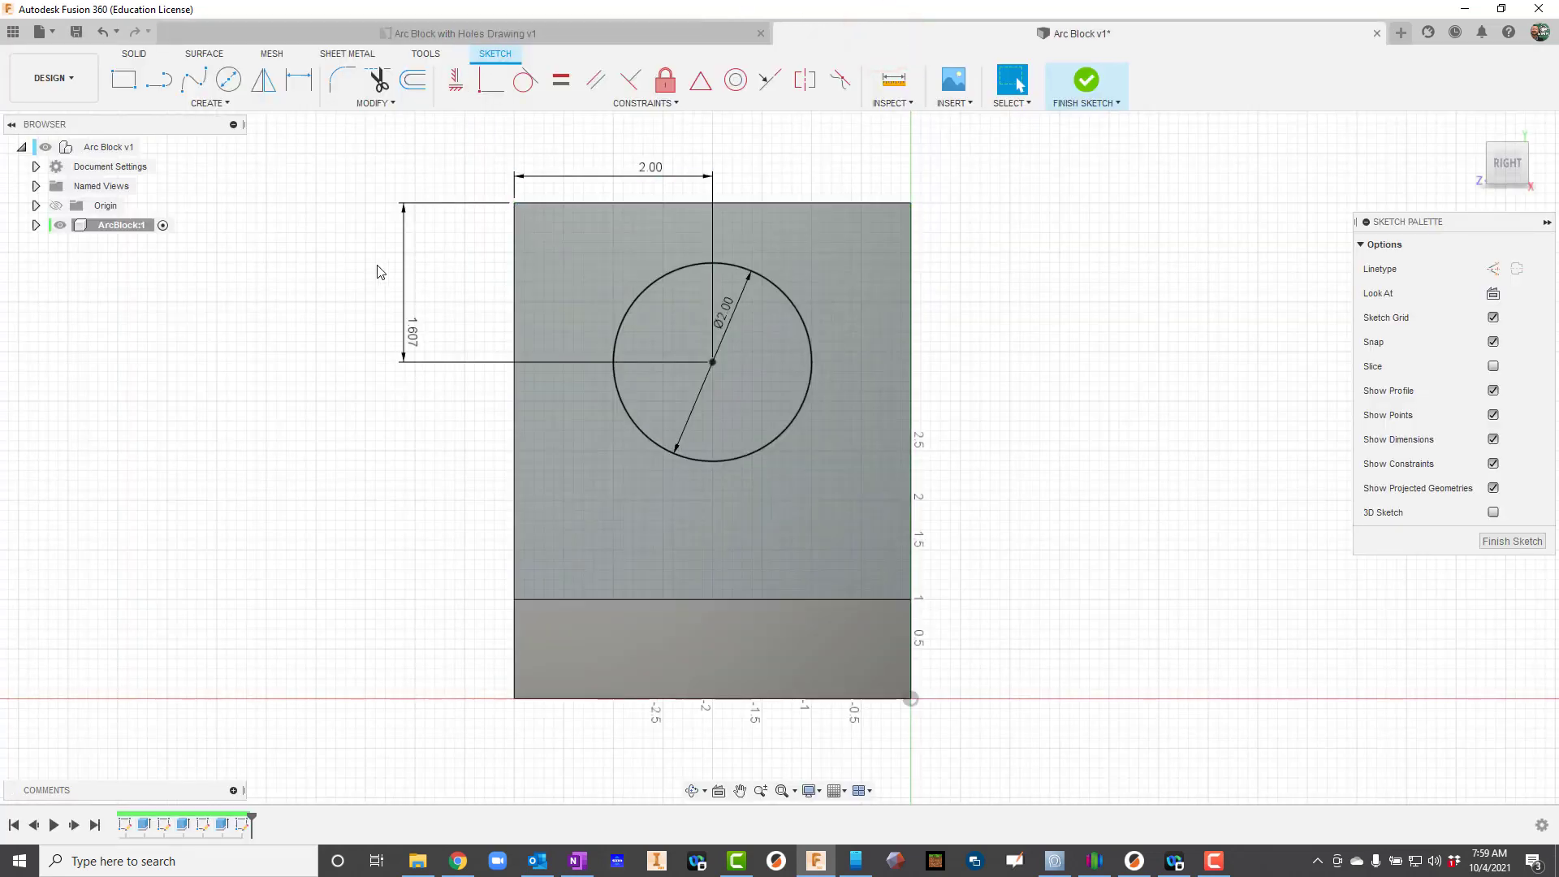
left_click(404, 261)
key("Delete")
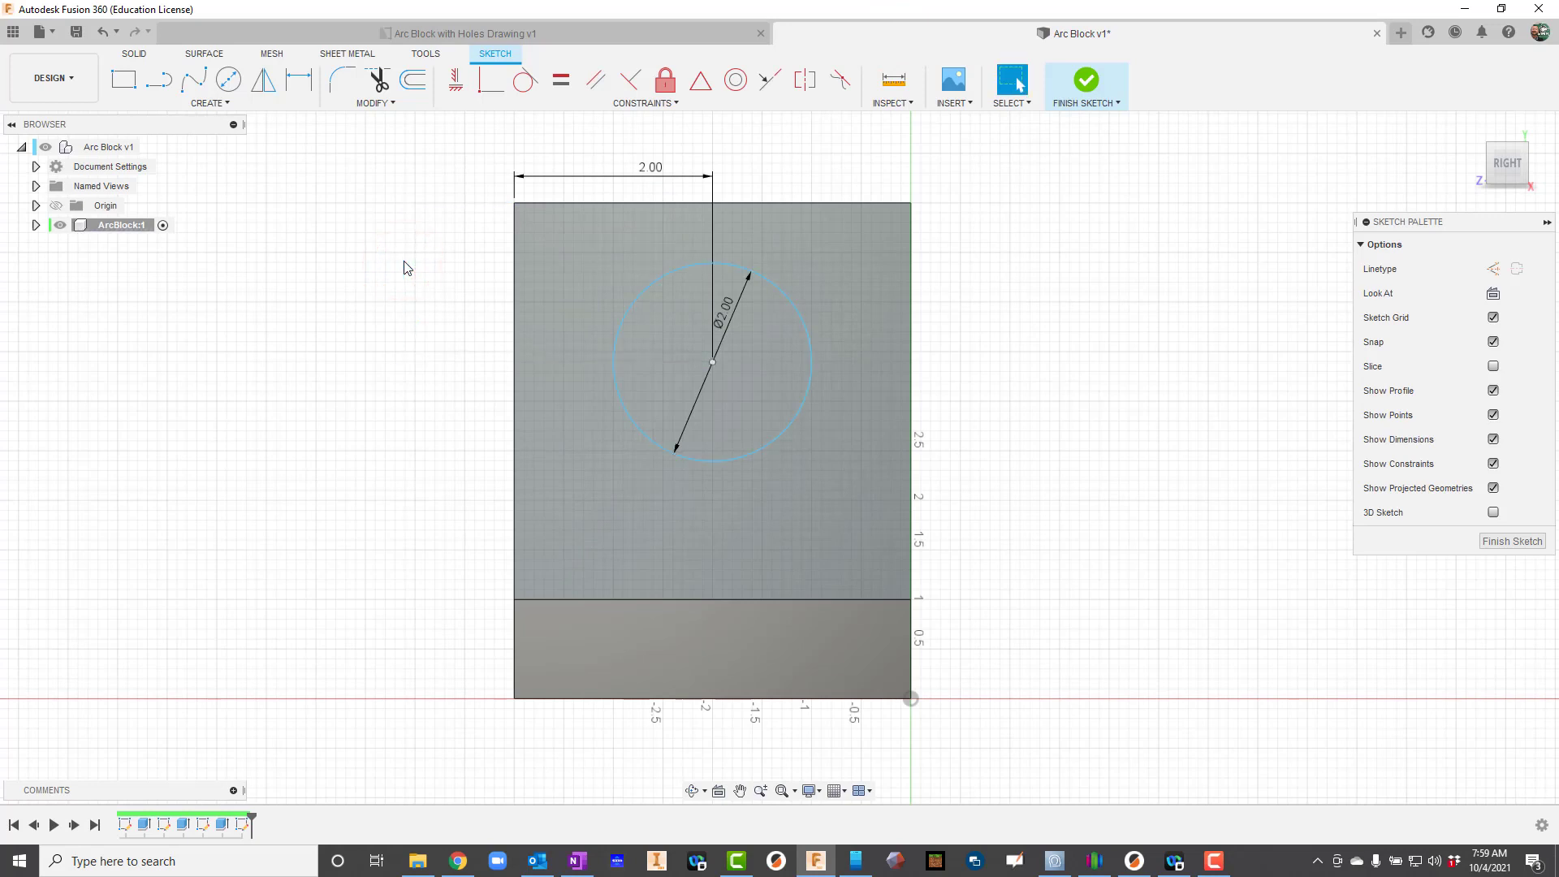
Dimension the circle's center 3 in above the bottom edge of the base.
left_click(287, 77)
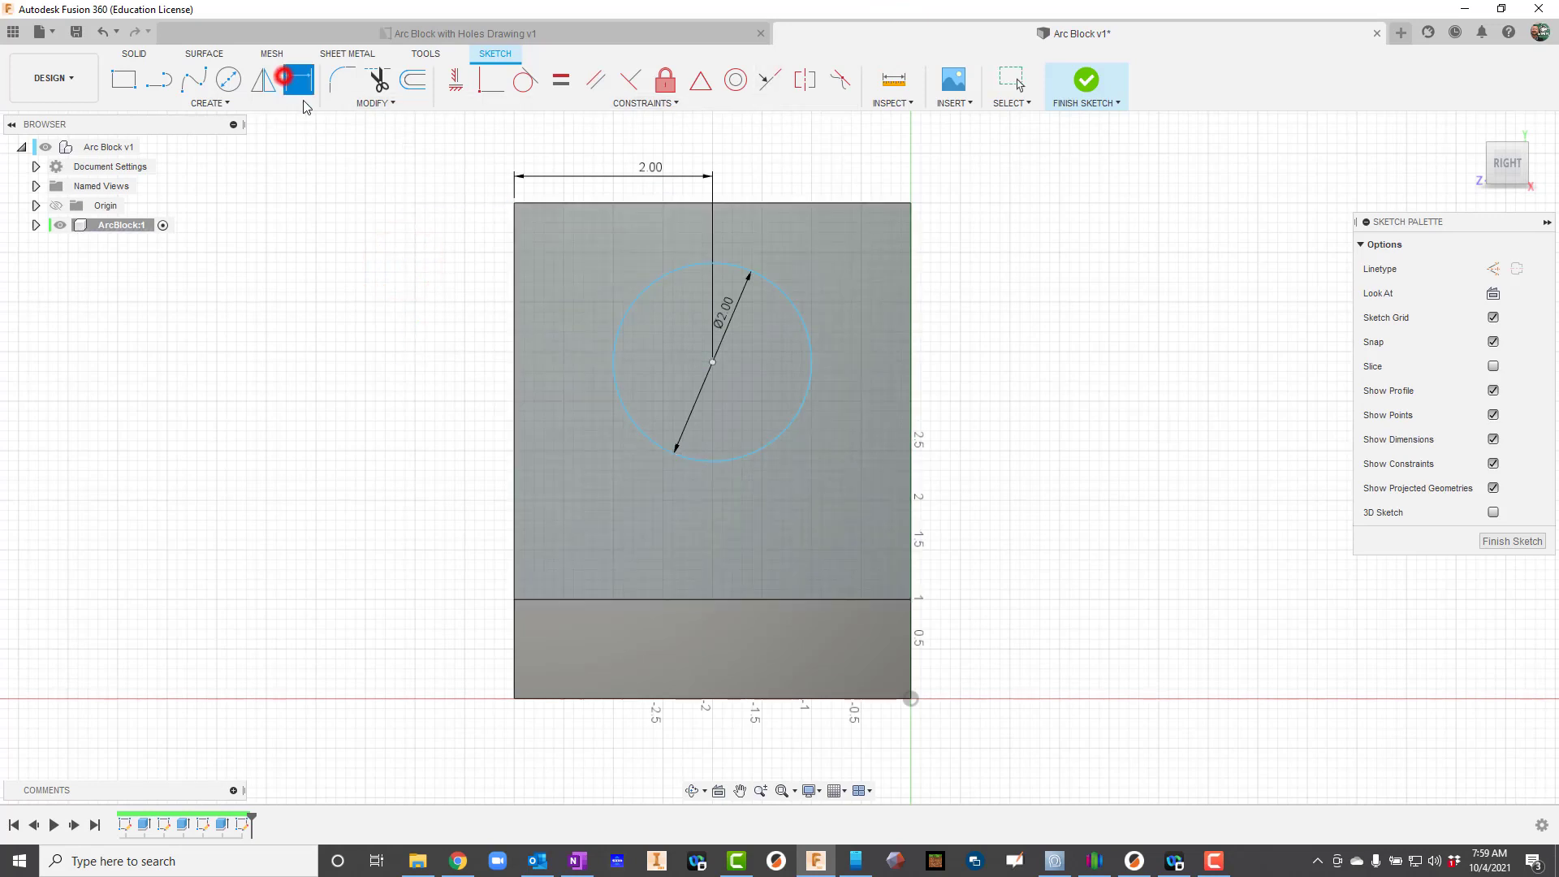
left_click(640, 697)
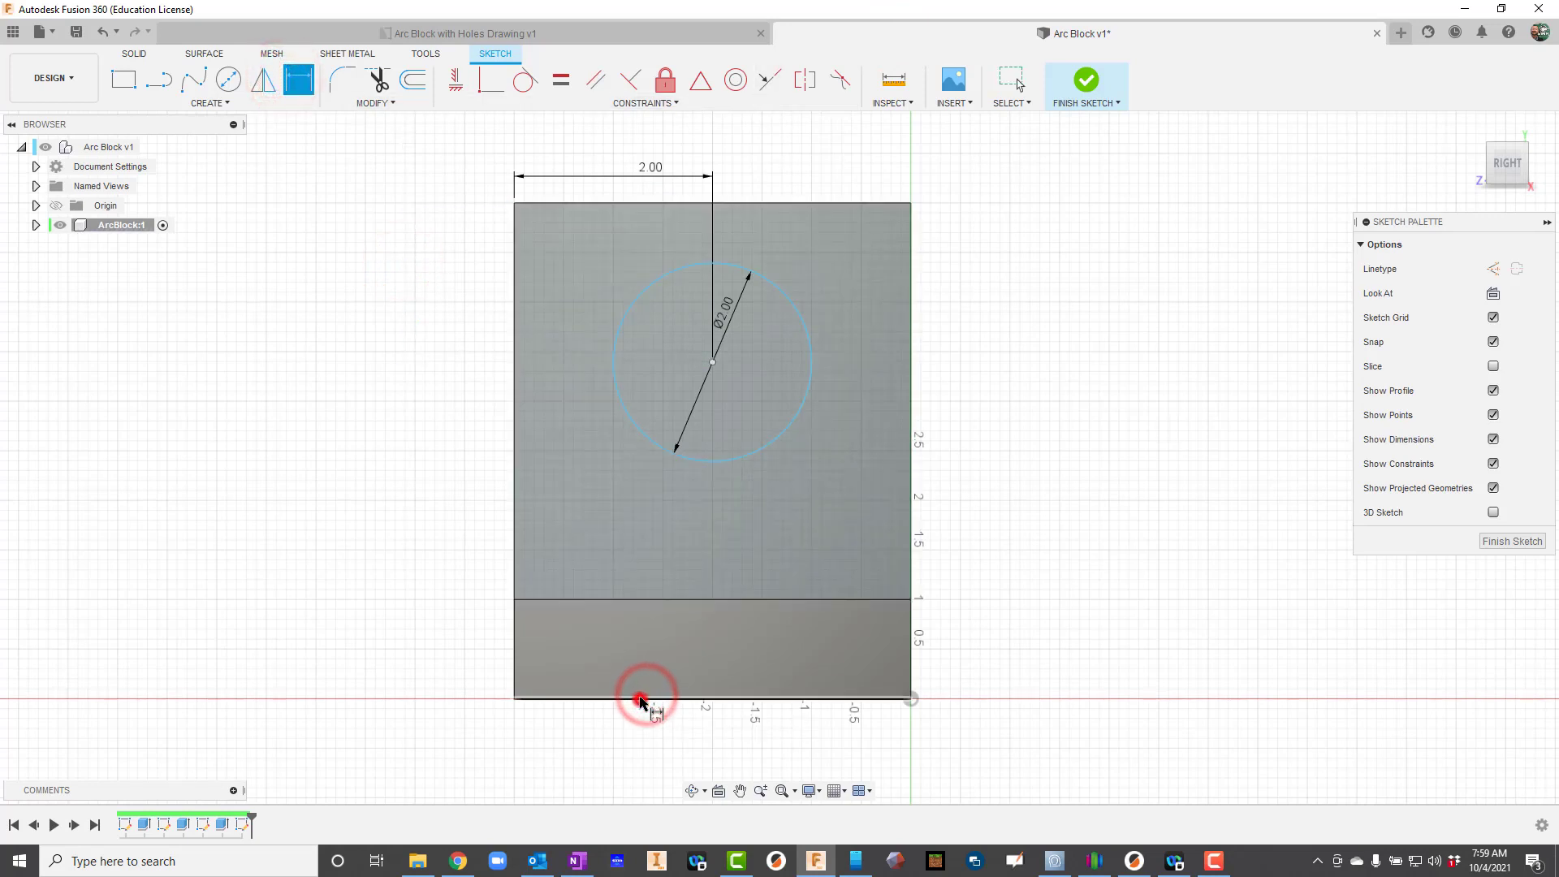
left_click(712, 362)
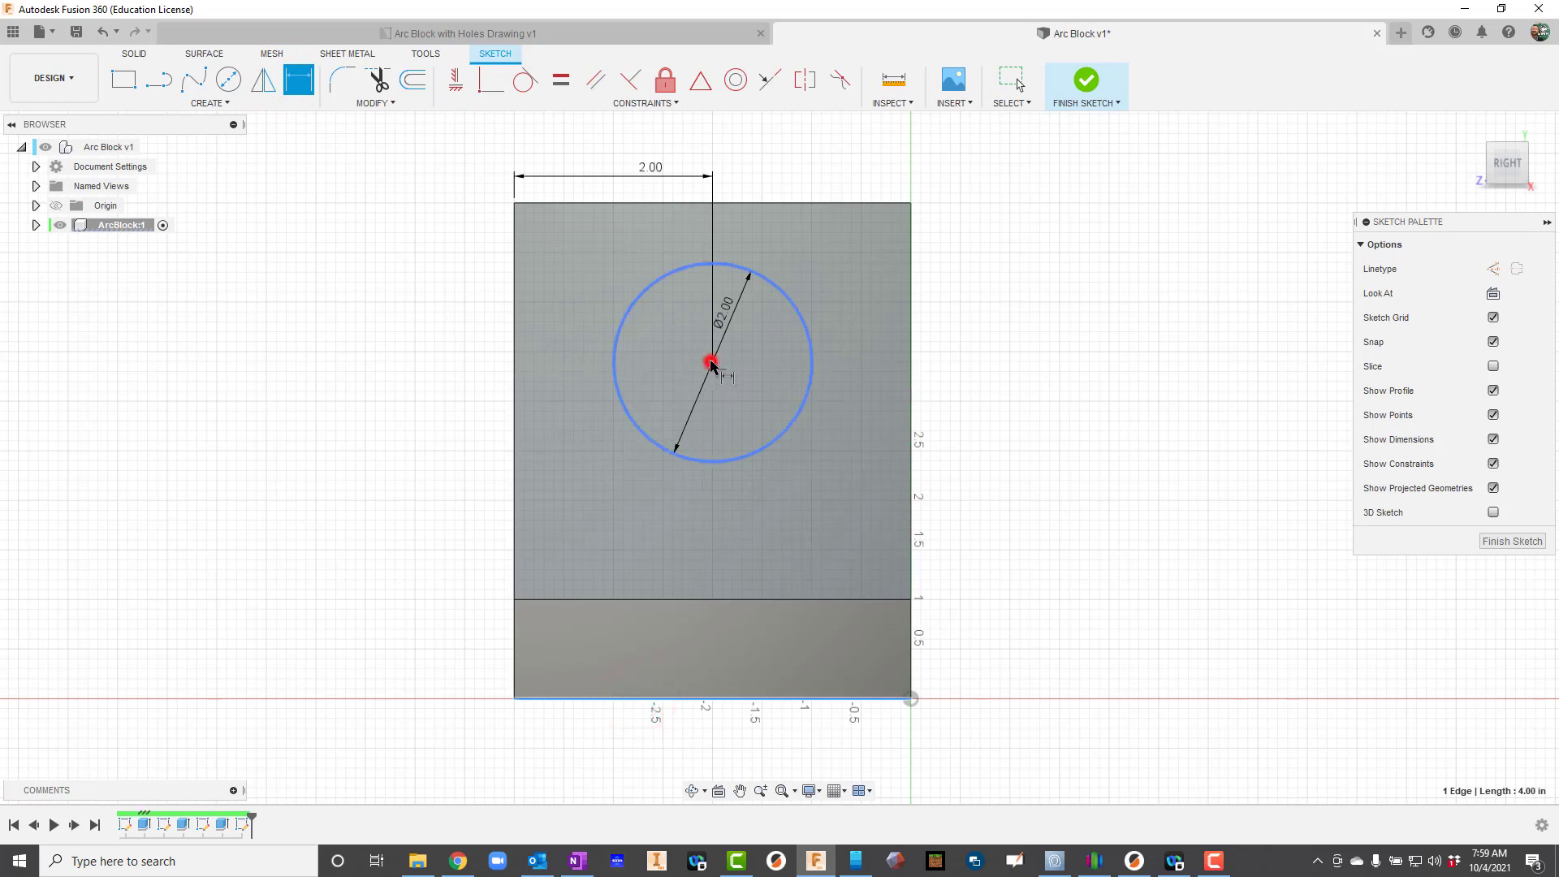
left_click(435, 452)
type("3")
key("Return")
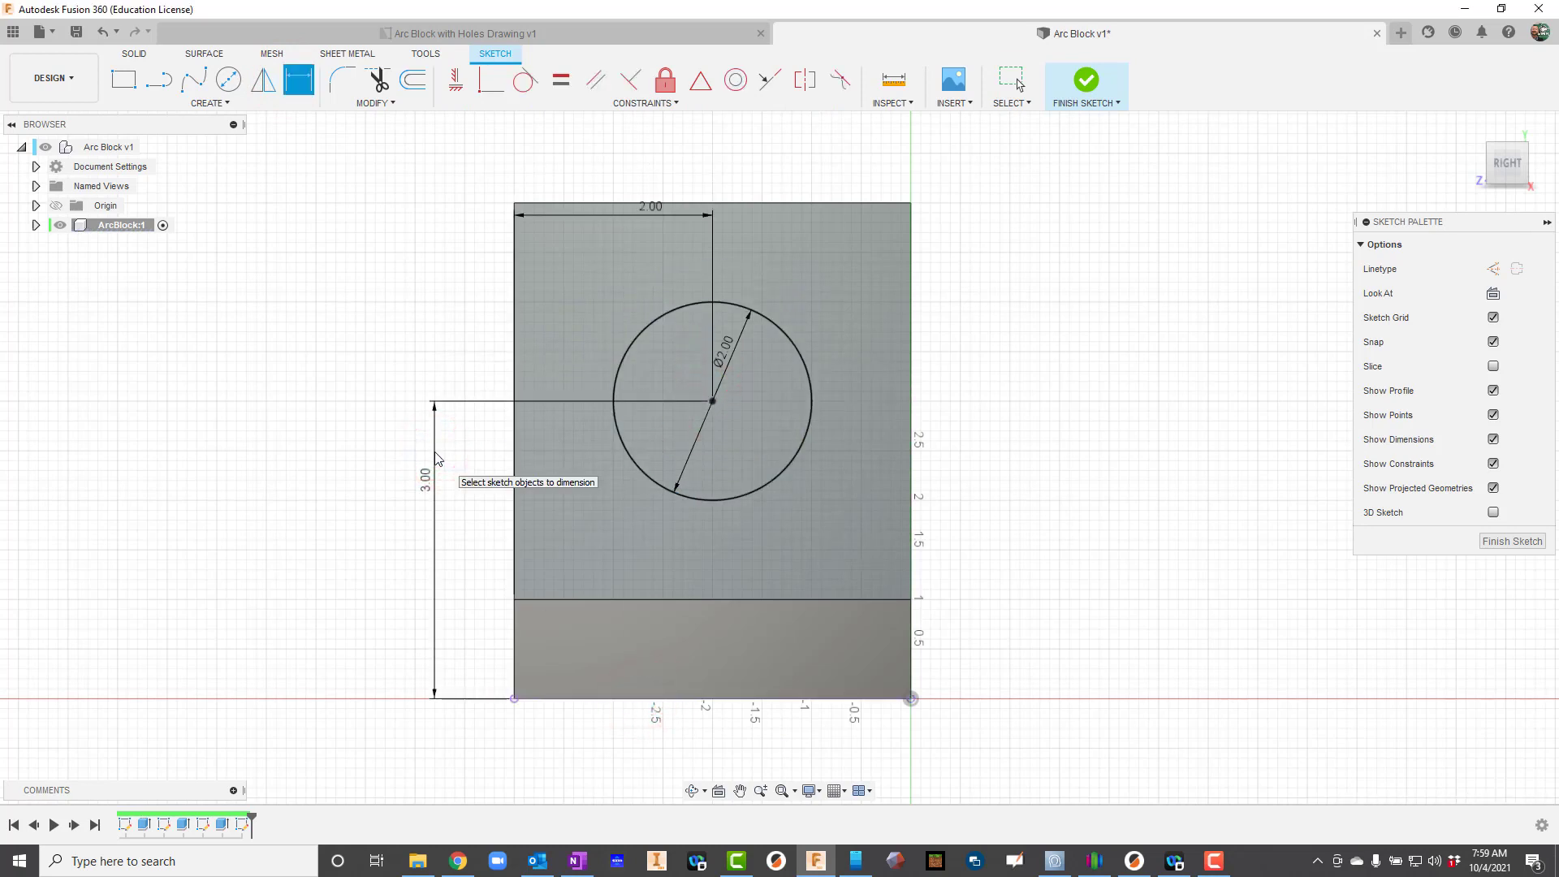
Extrude the circle -1.60 in as a cut to make a through hole in the upright.
key("e")
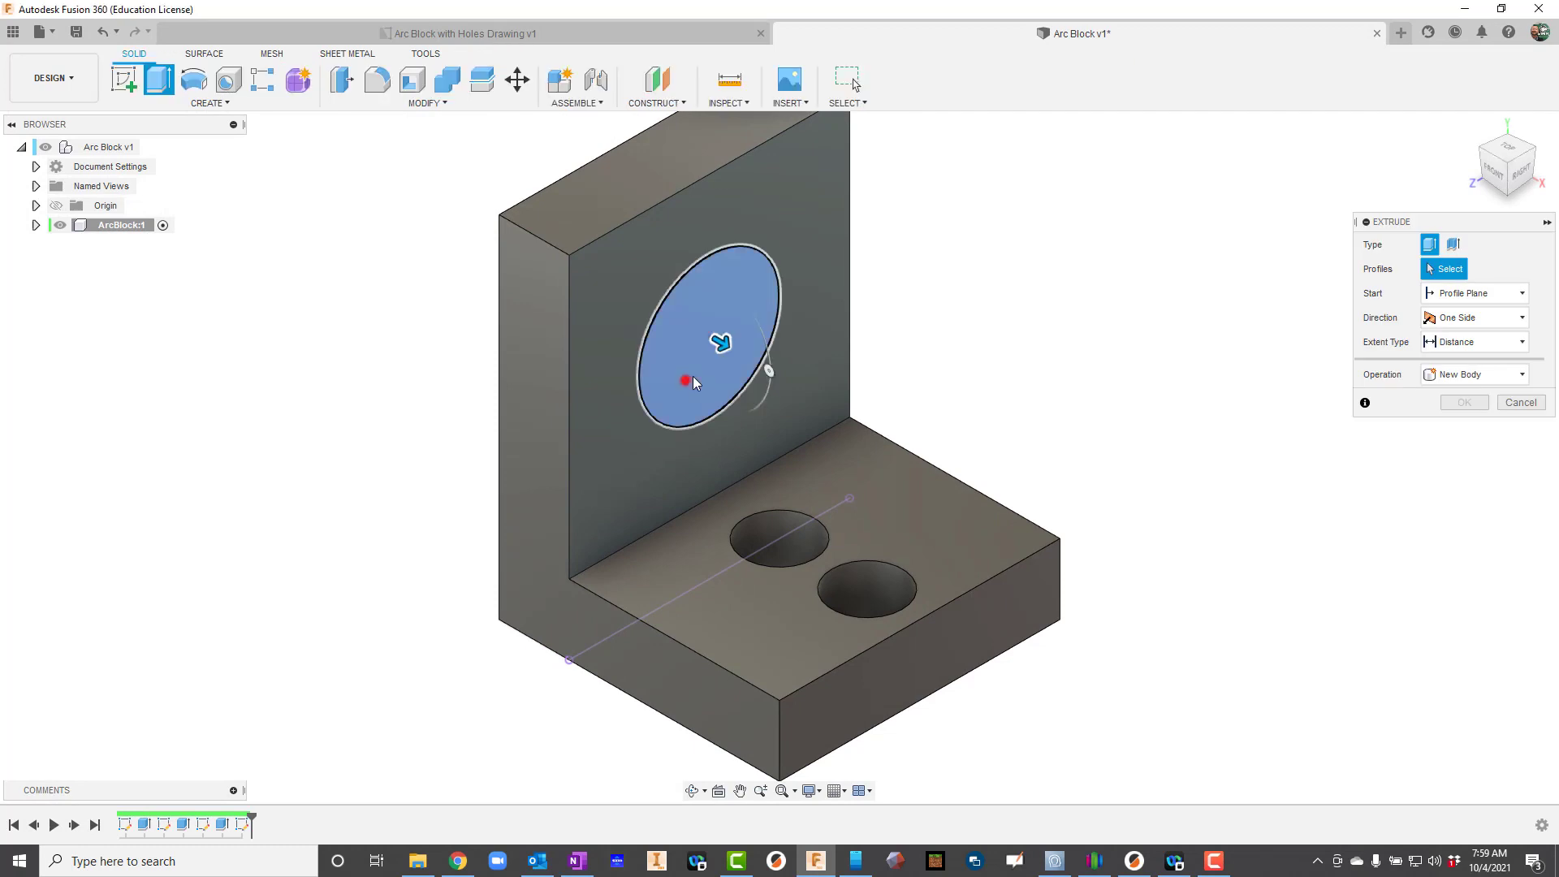
left_click_drag(722, 342, 584, 263)
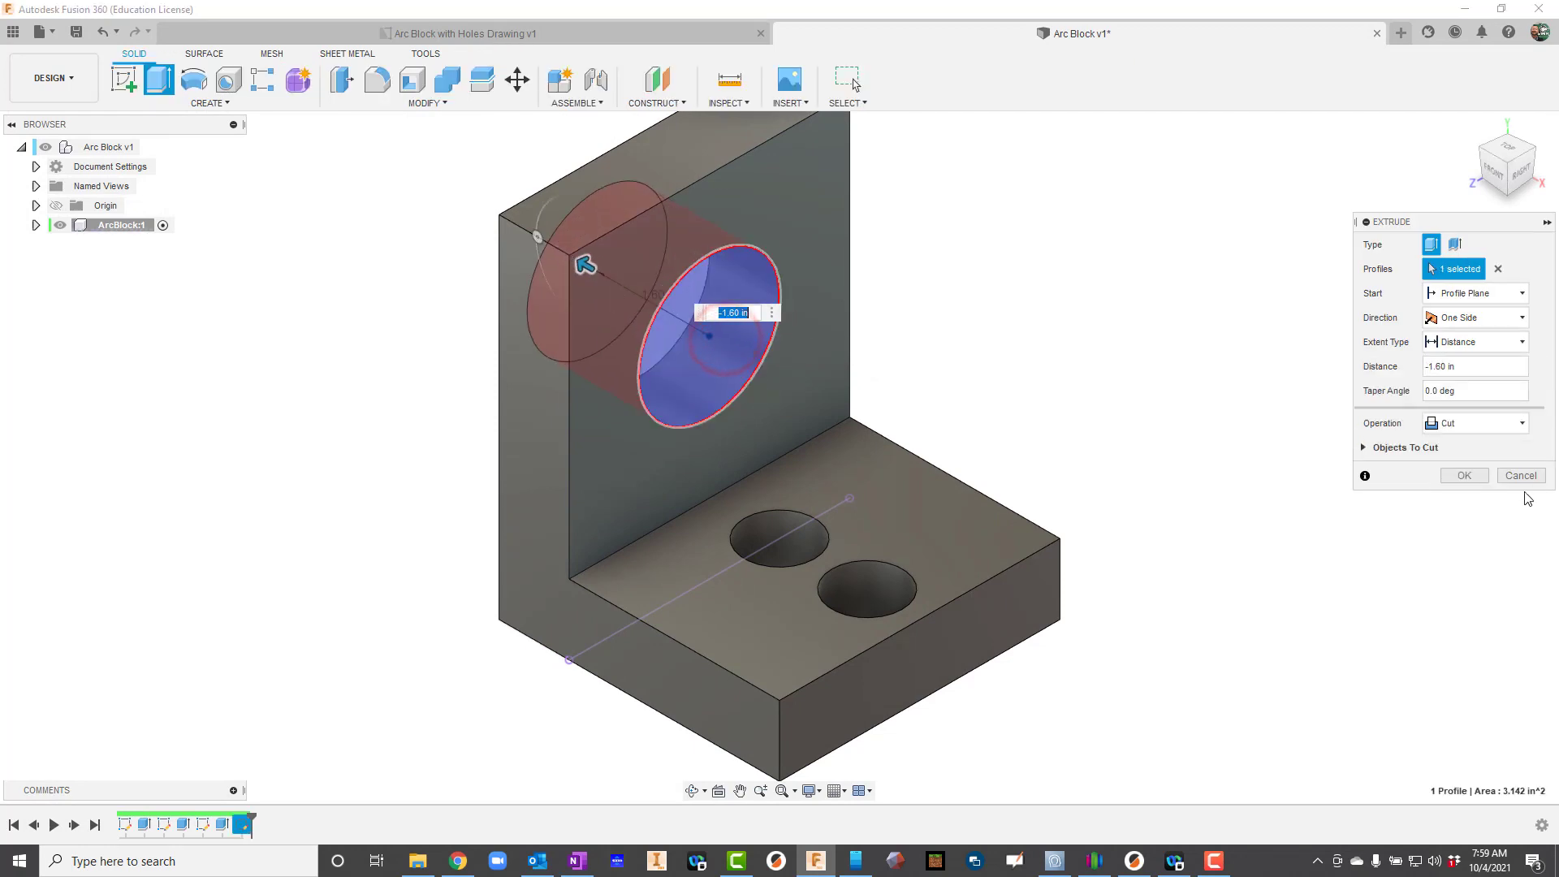
left_click(1464, 476)
scroll(742, 440, "down", 2)
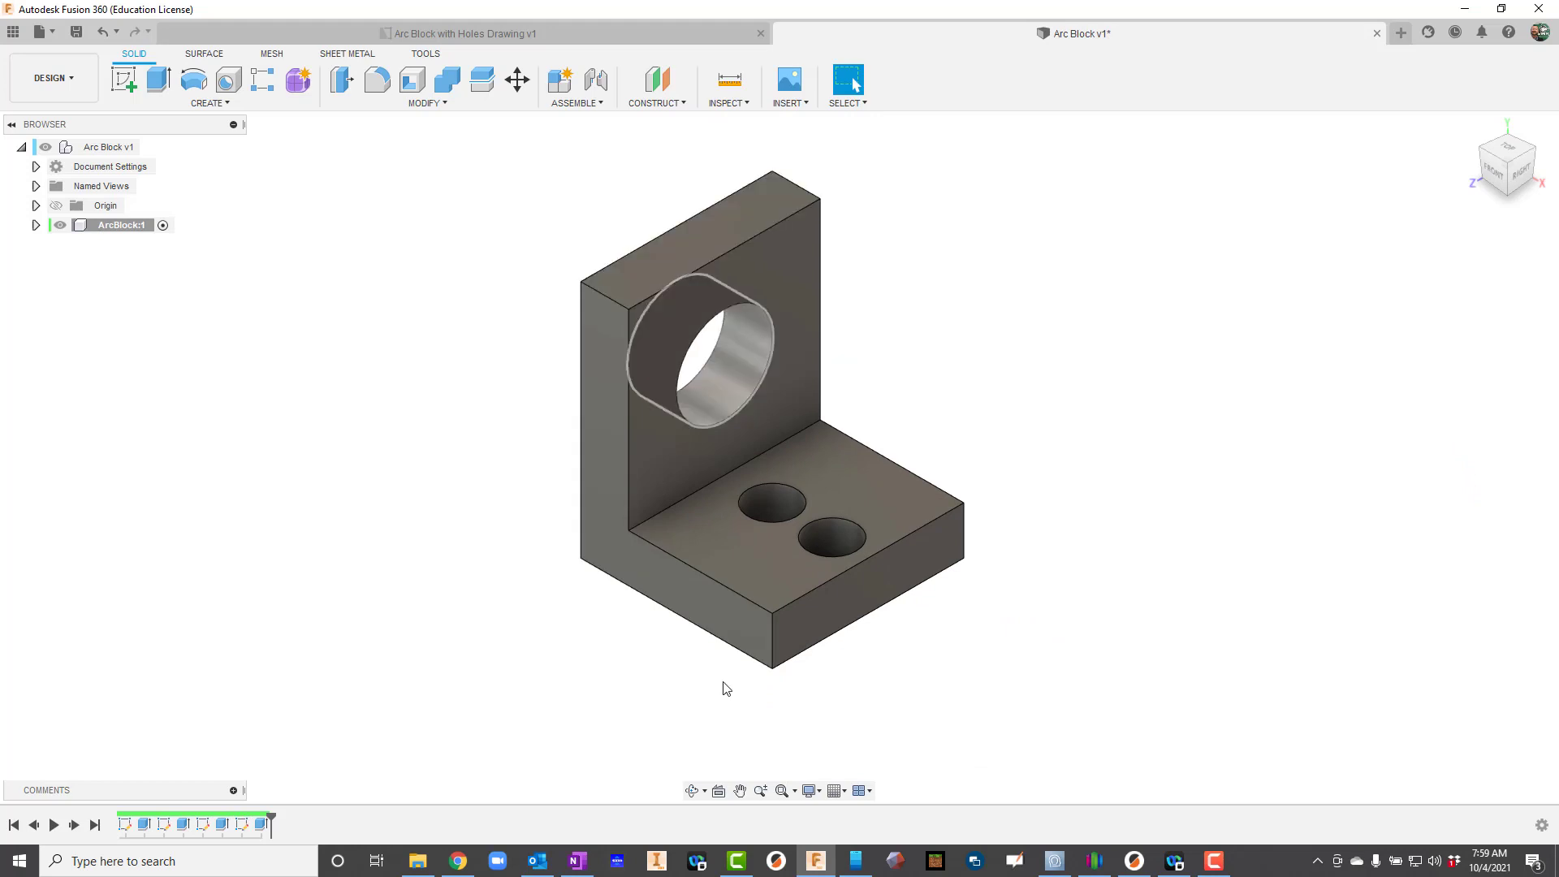
Check the arc radius in the drawing and fillet the upright's two top corner edges with a 2 in radius.
left_click(568, 33)
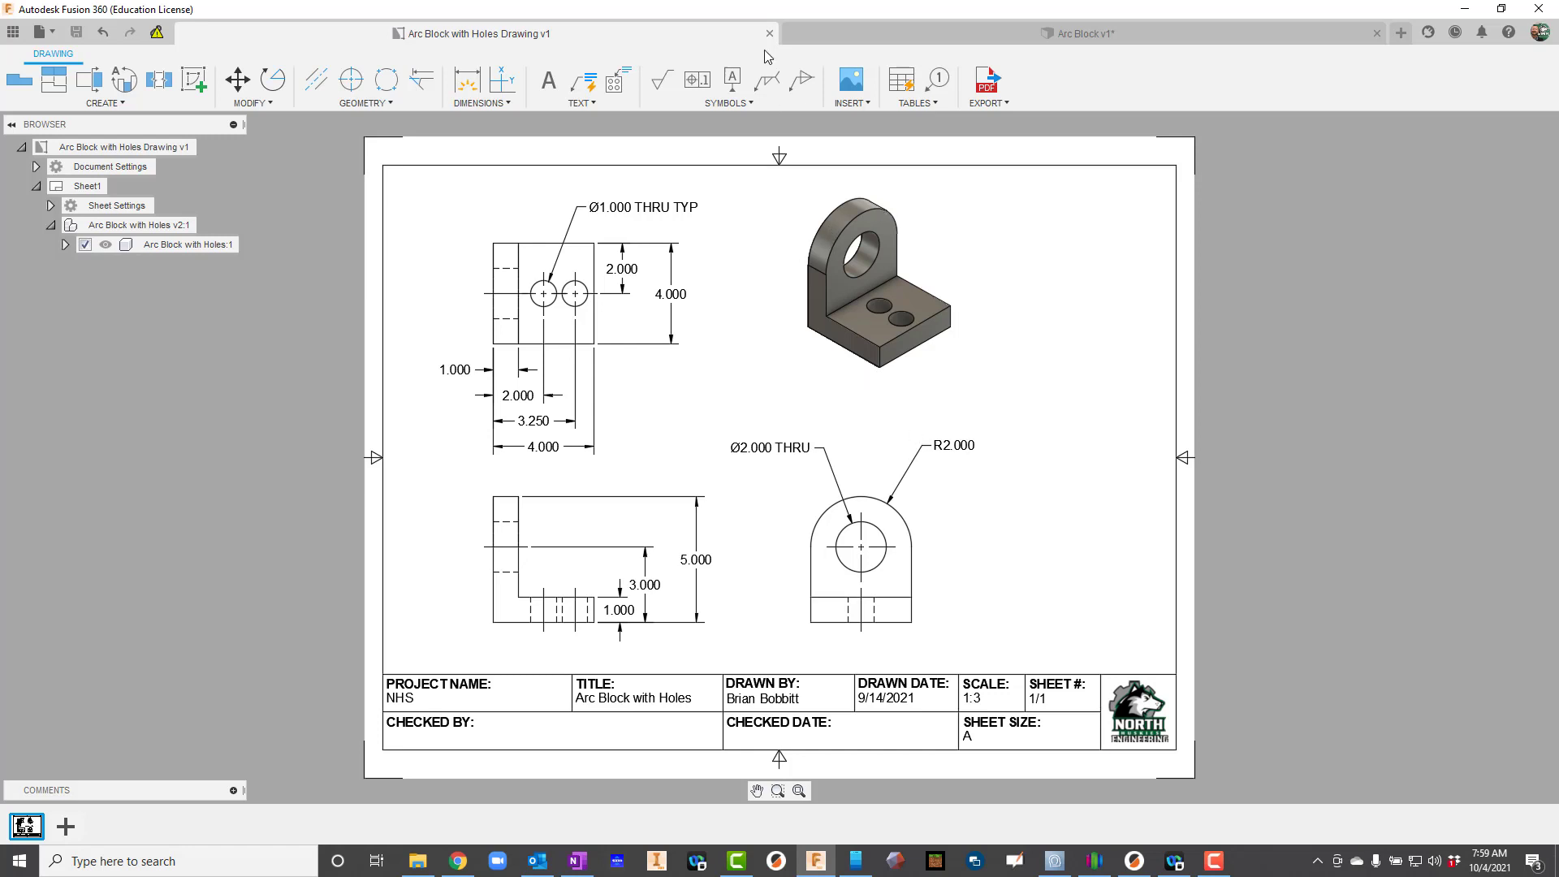
left_click(955, 29)
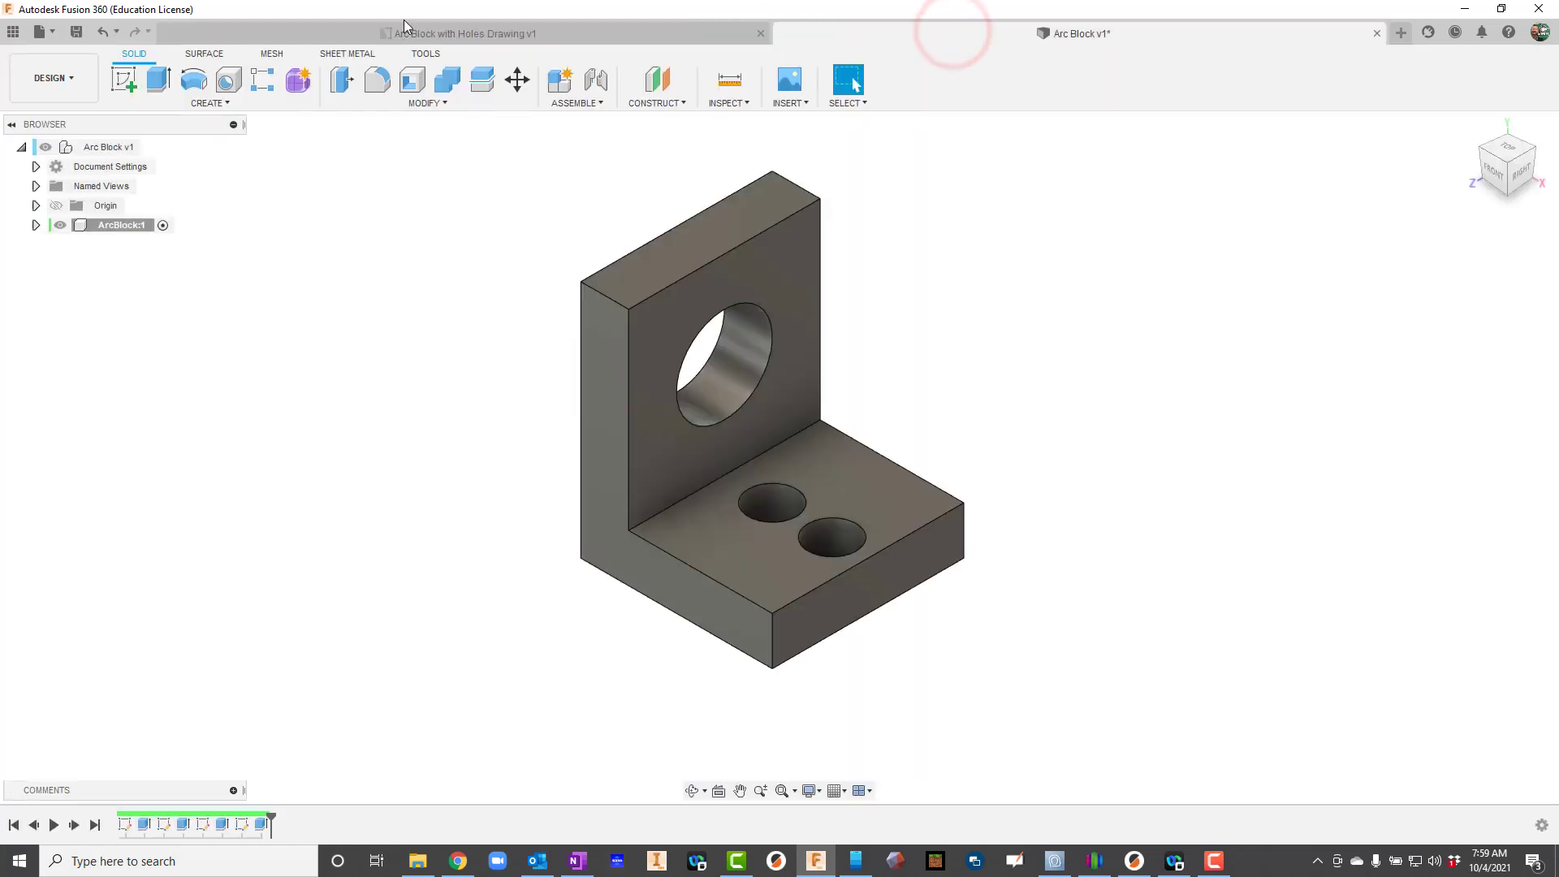
left_click(377, 80)
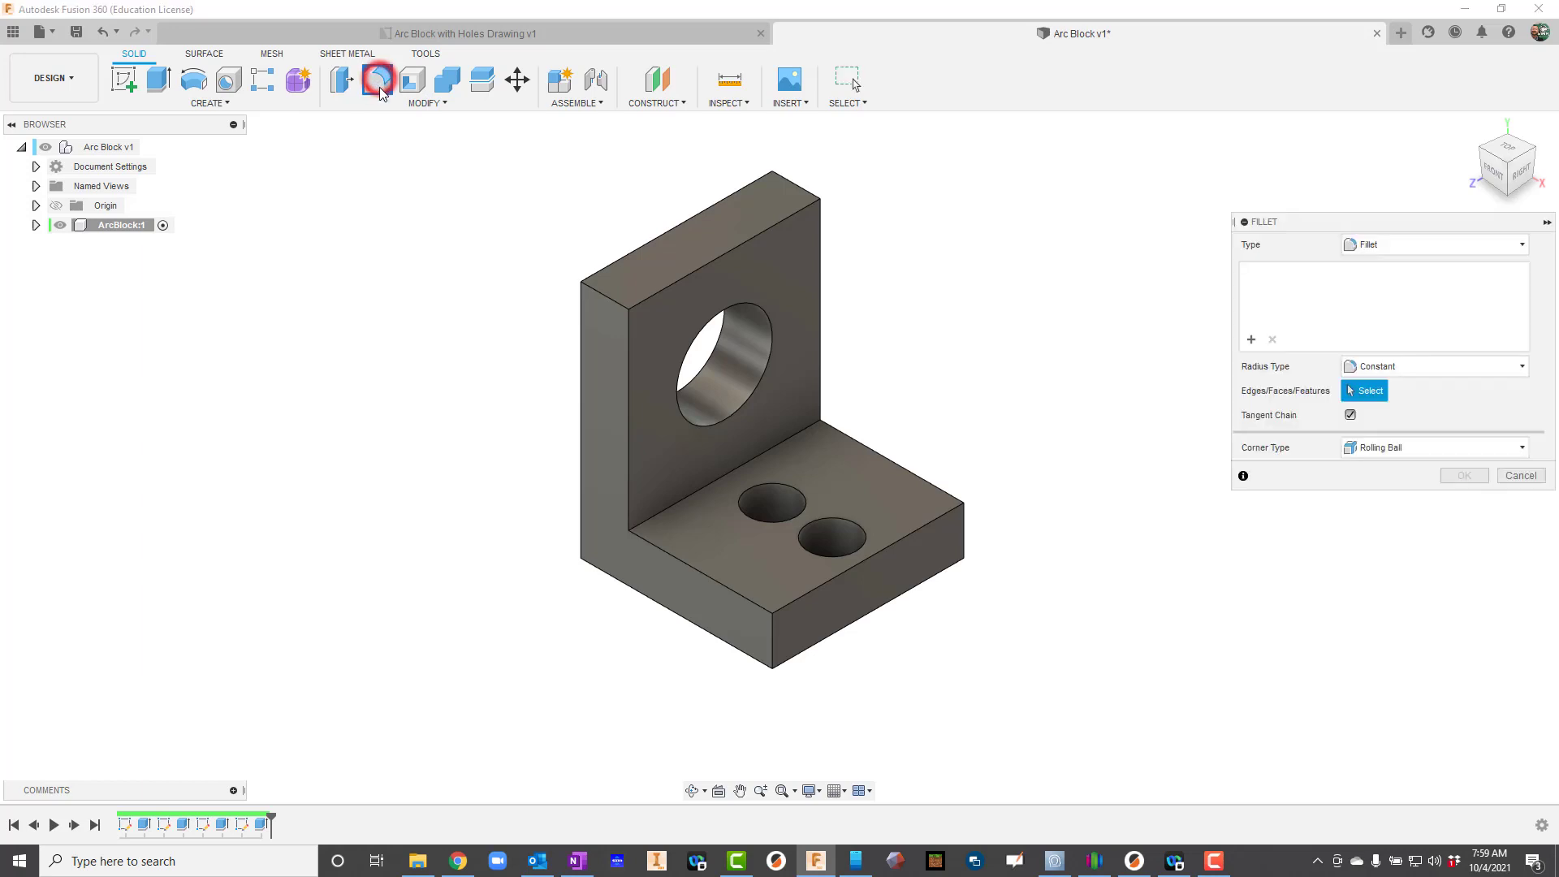
left_click(605, 294)
left_click(792, 188)
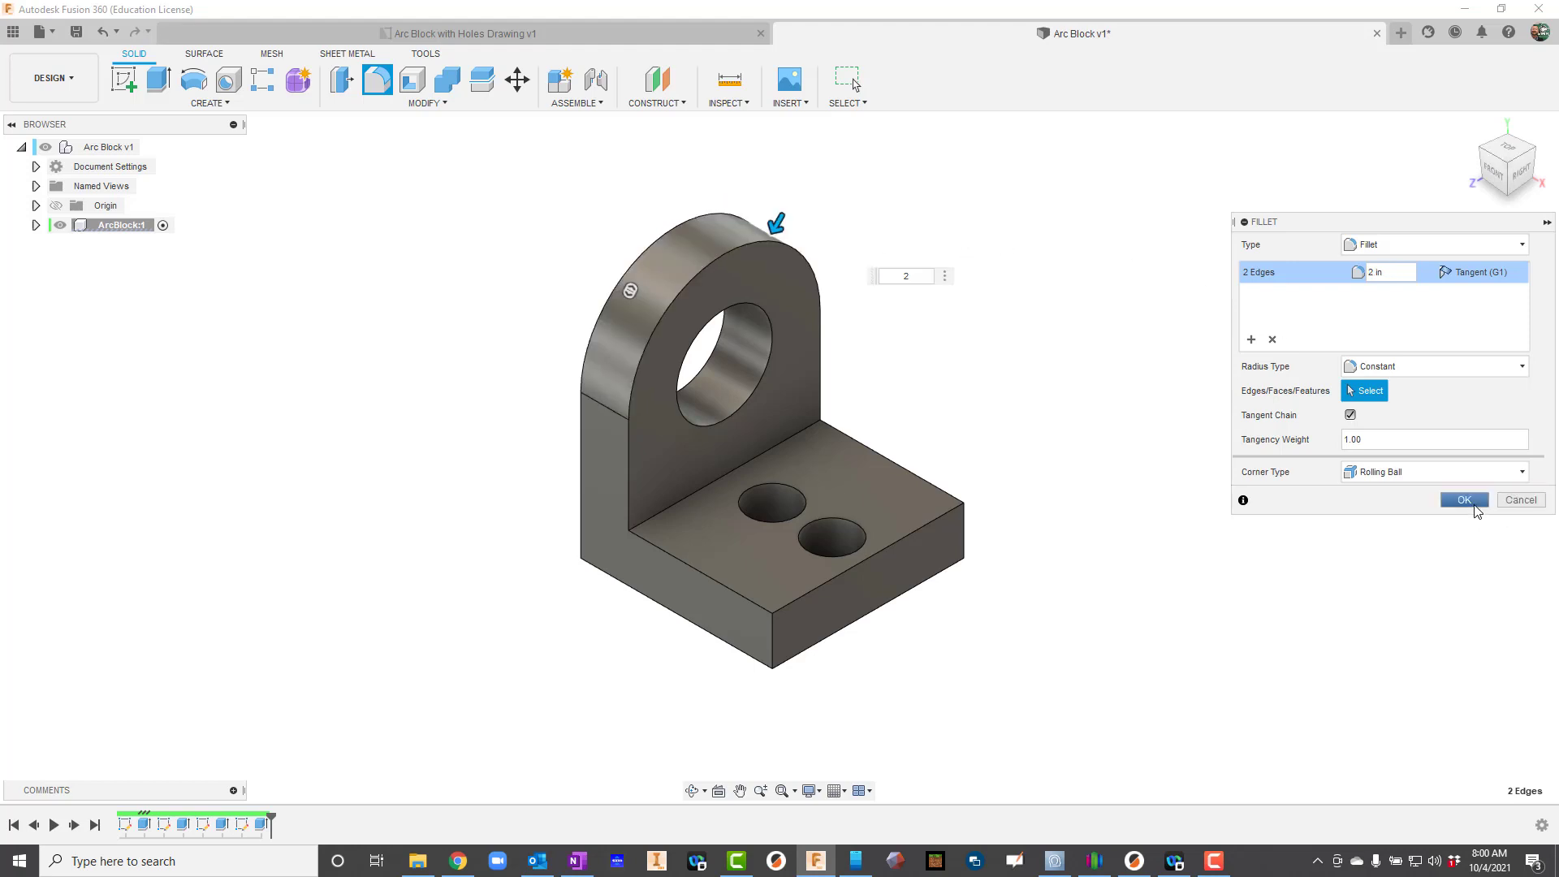
left_click(1466, 501)
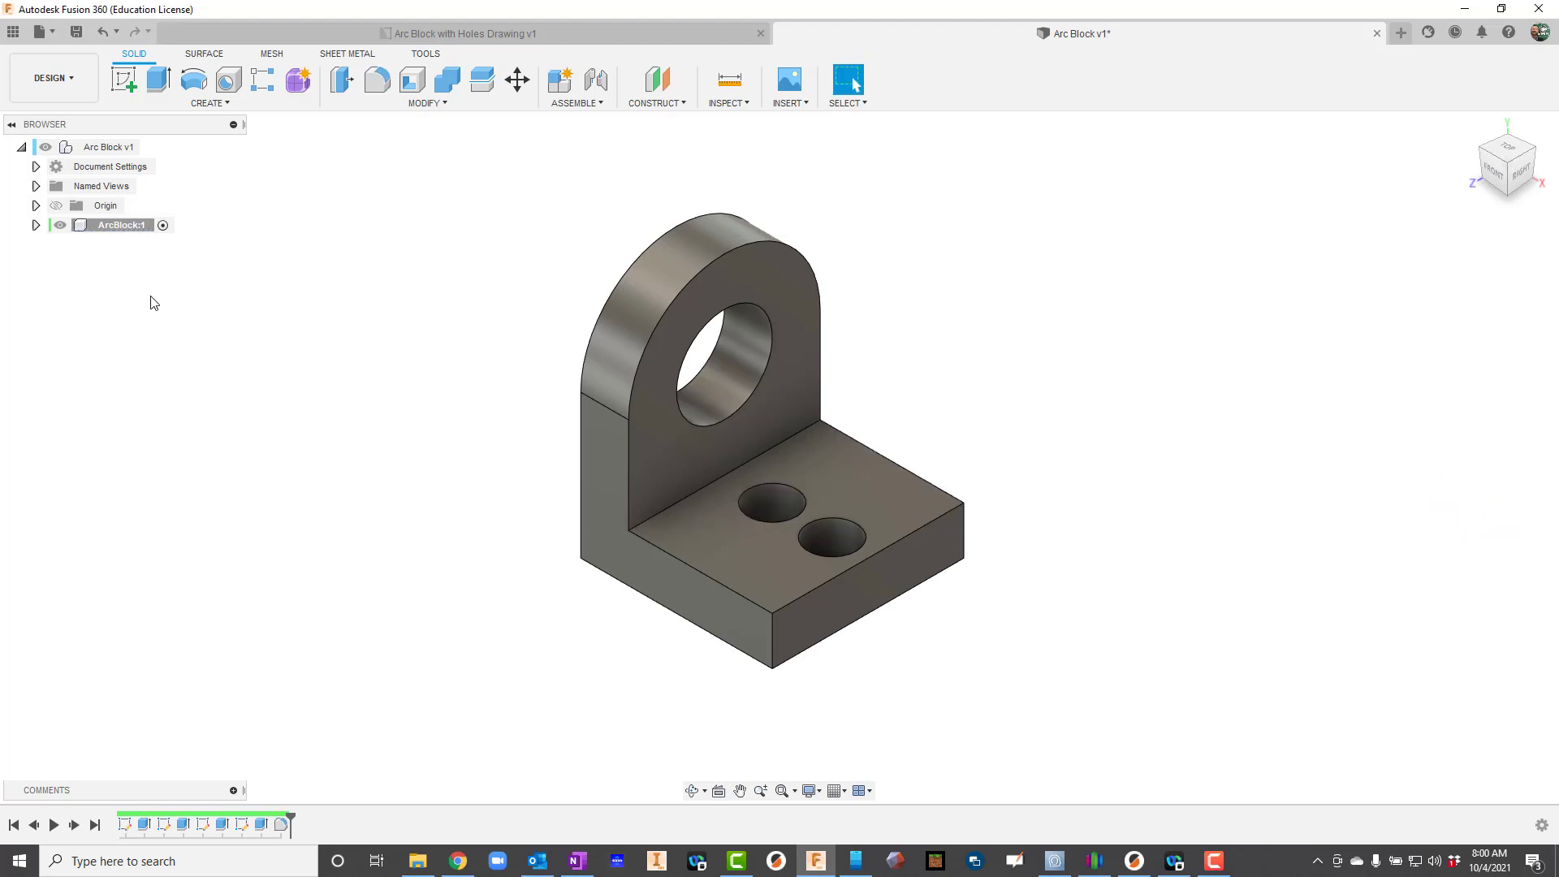
Assign the ABS Plastic physical material to the ArcBlock component.
right_click(116, 231)
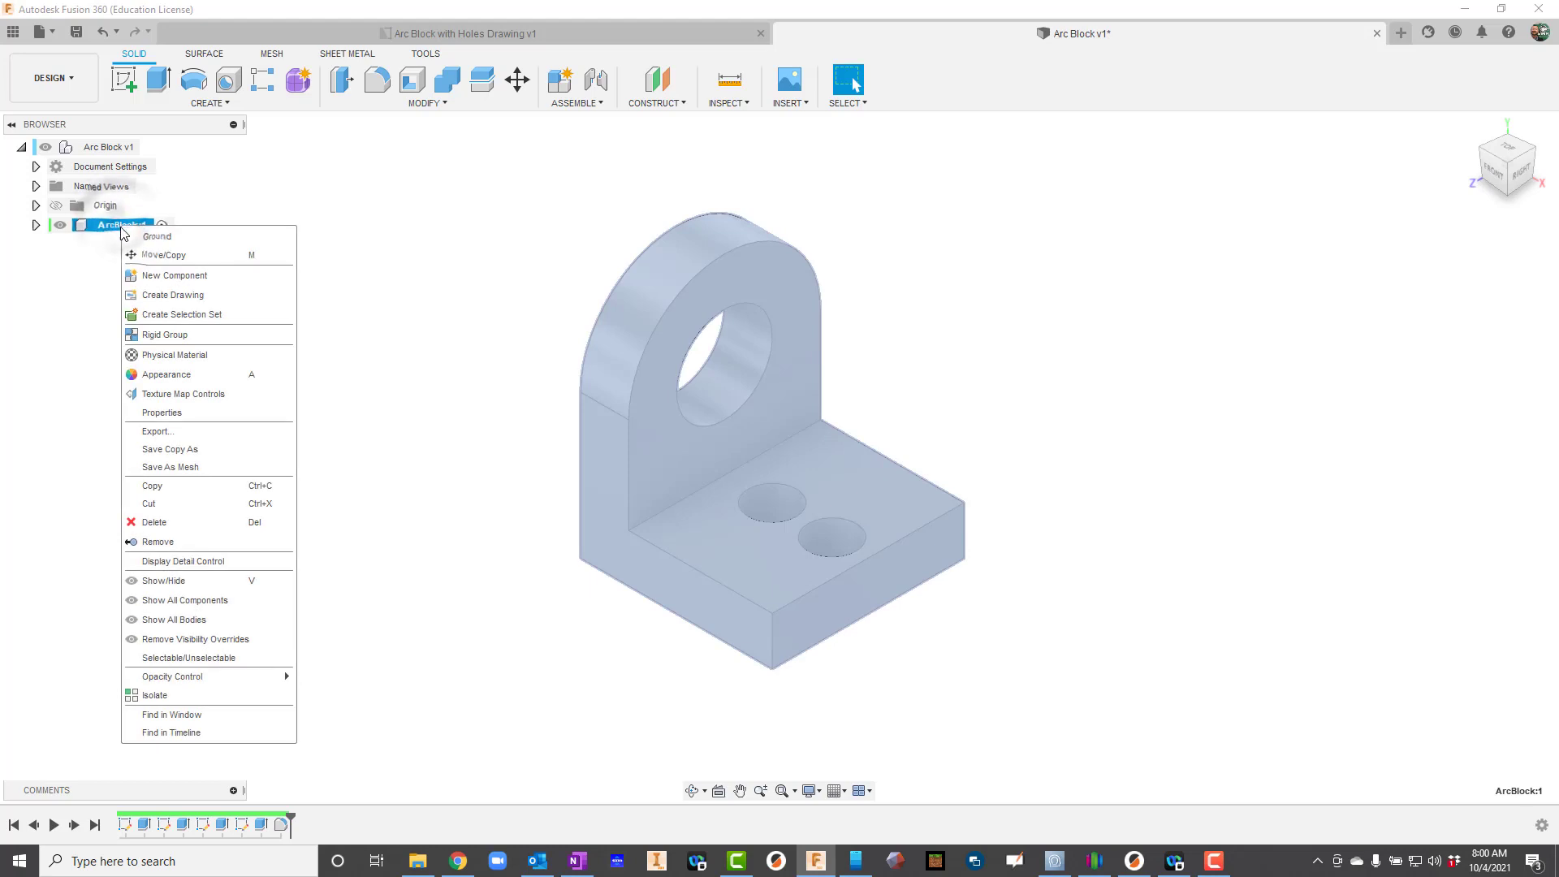
left_click(187, 356)
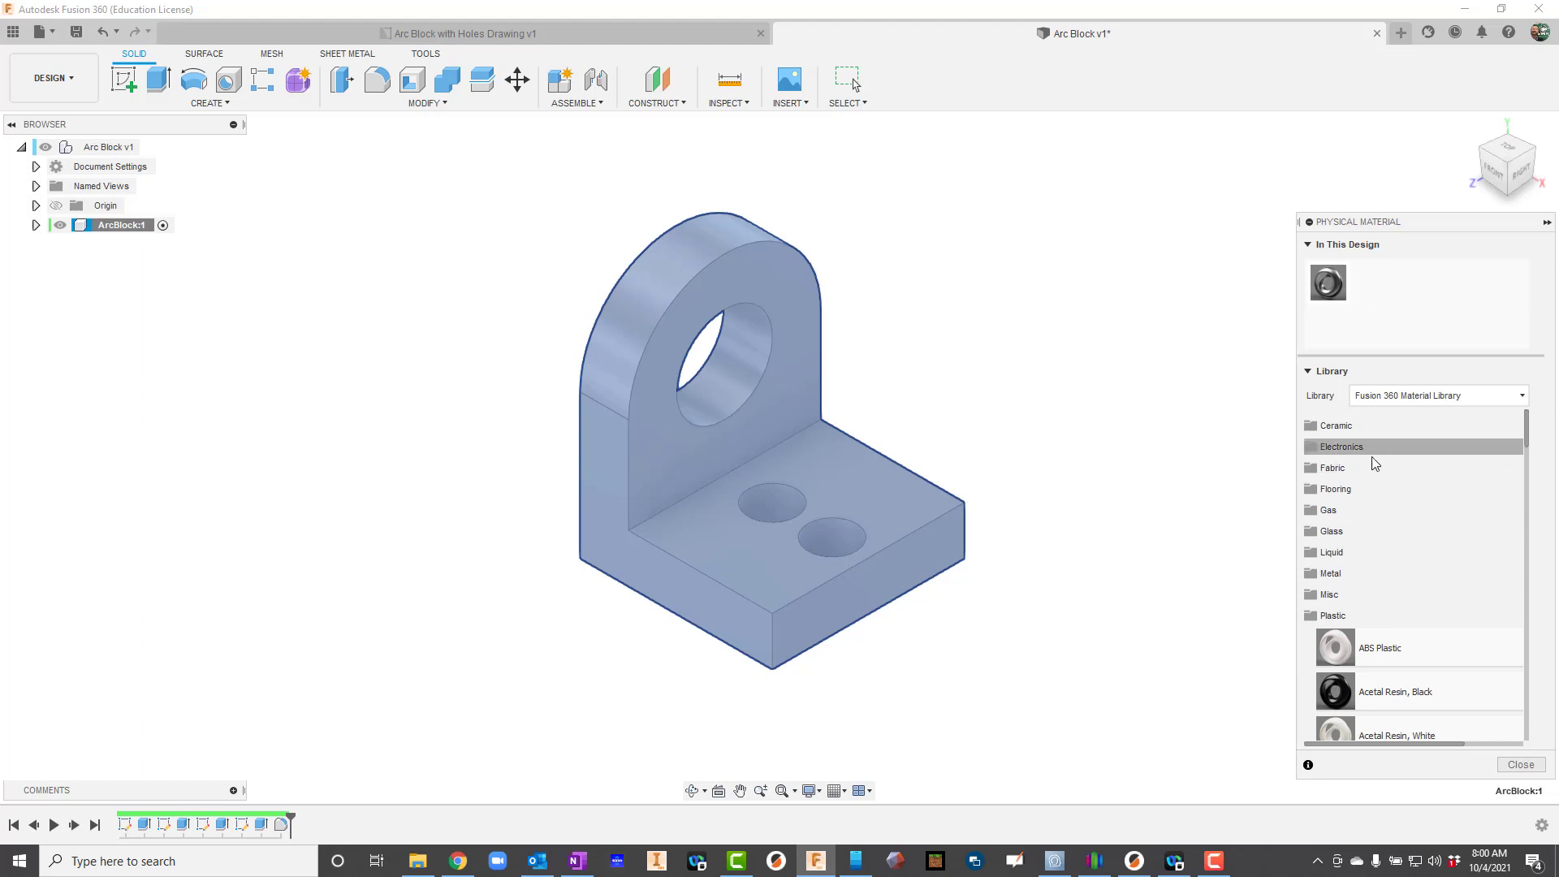
mouse_move(1335, 647)
left_mouse_down()
mouse_move(943, 521)
mouse_move(807, 412)
left_mouse_up()
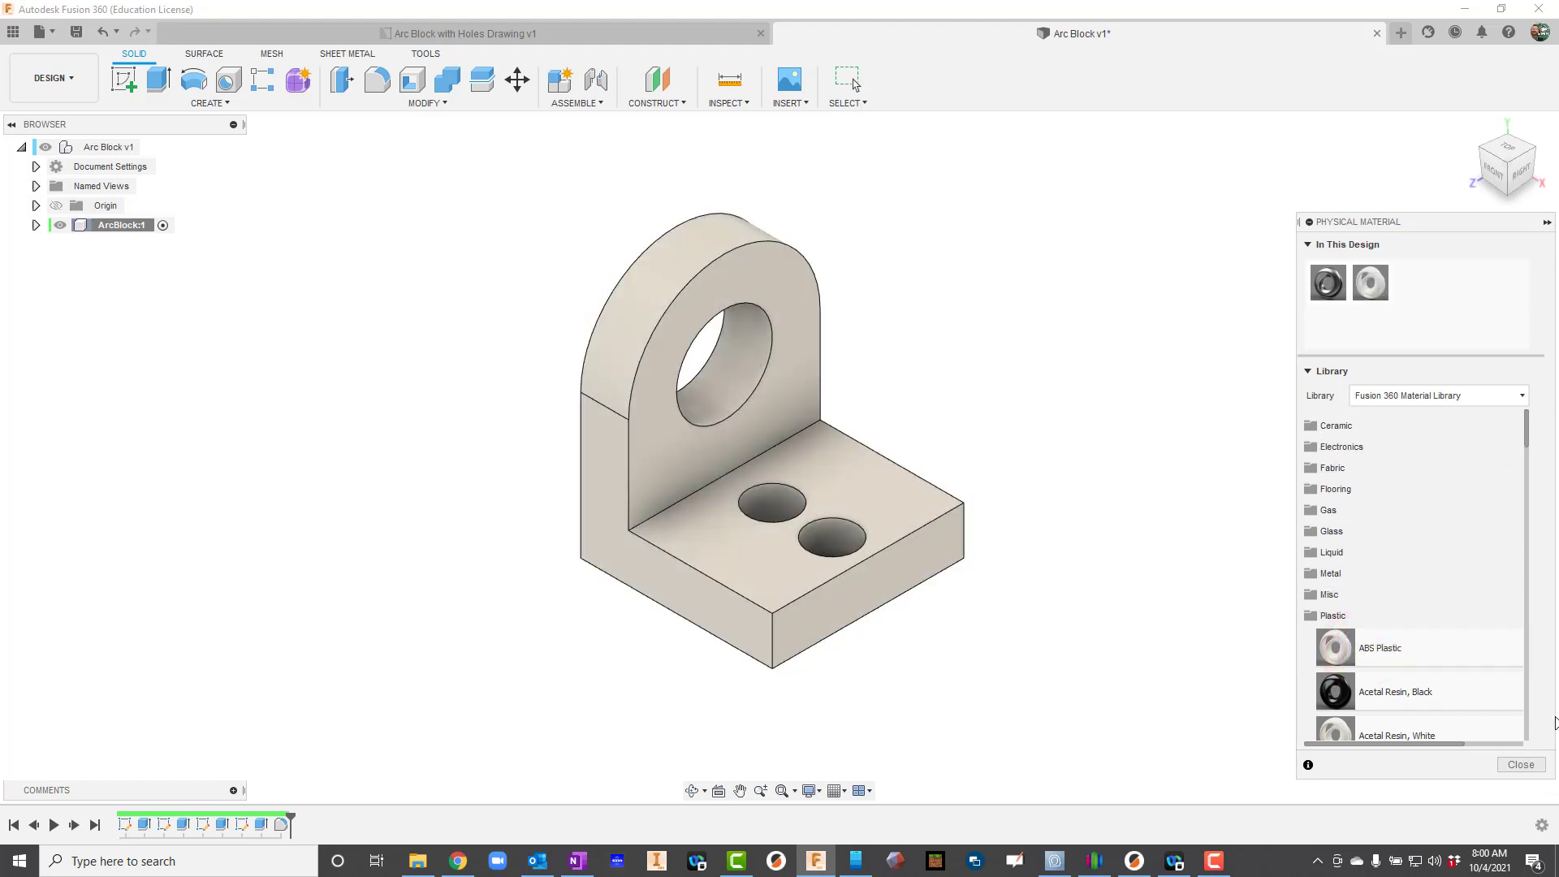
left_click(1522, 765)
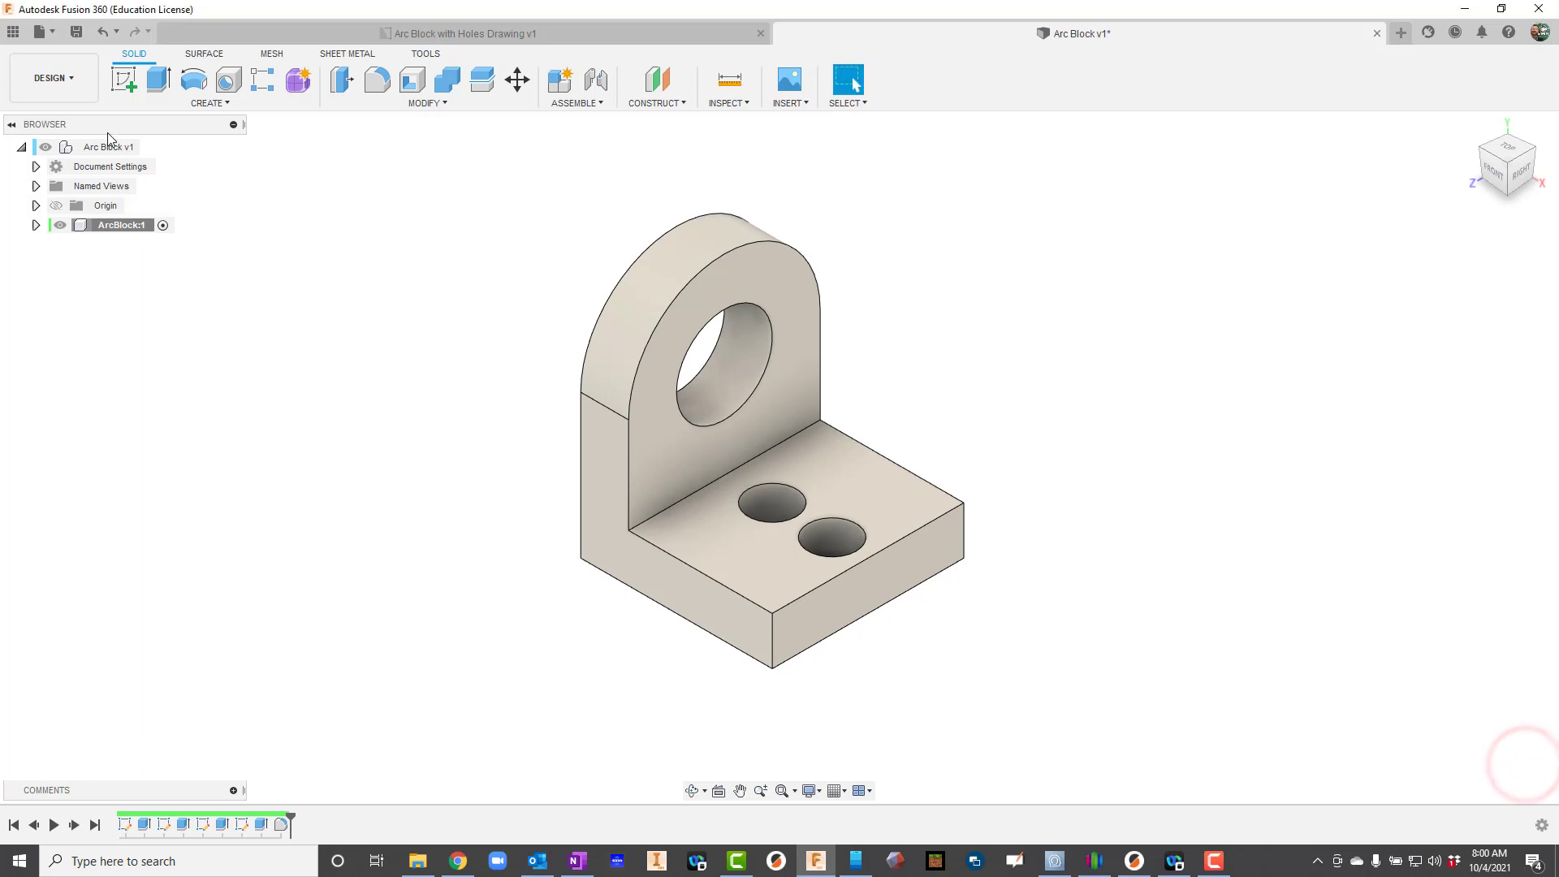
Open the ArcBlock component's properties and examine its physical values, such as mass, volume and area.
right_click(98, 226)
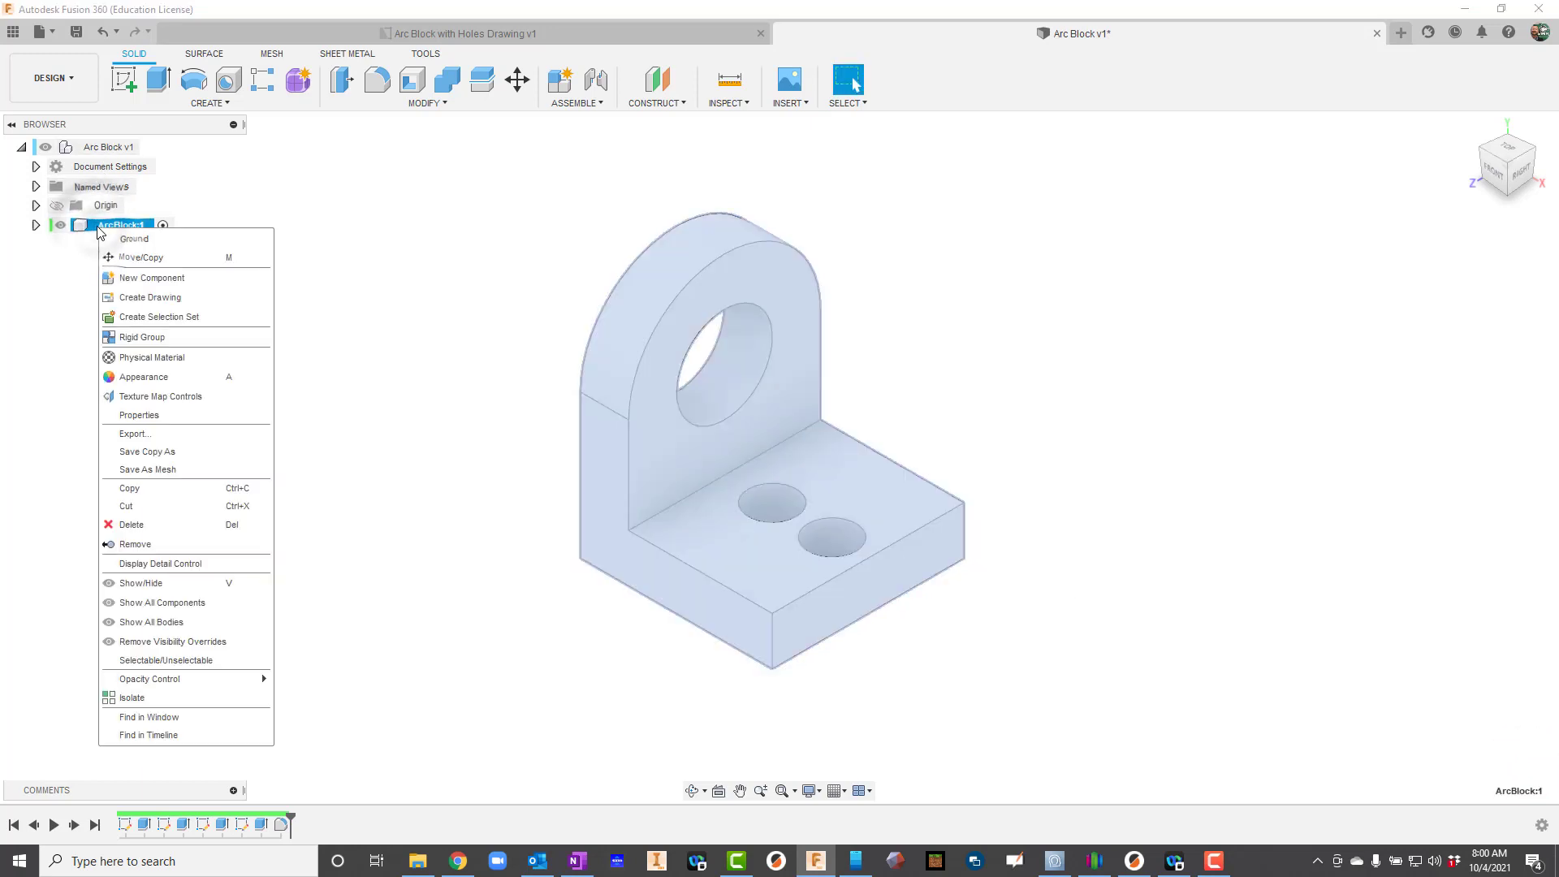
left_click(140, 415)
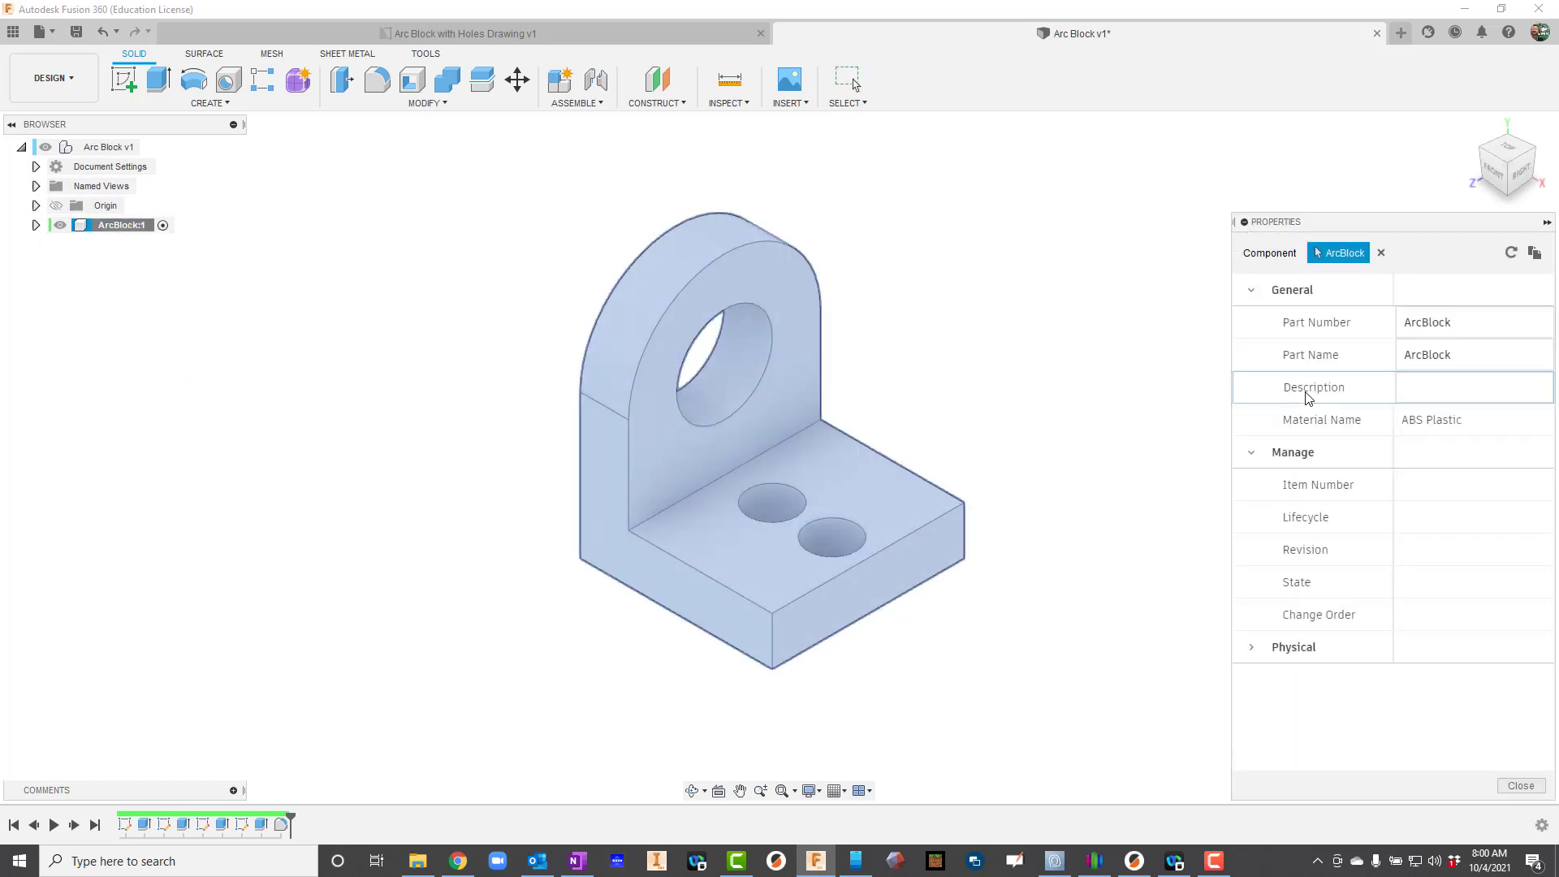
left_click(1253, 647)
scroll(1410, 551, "down", 3)
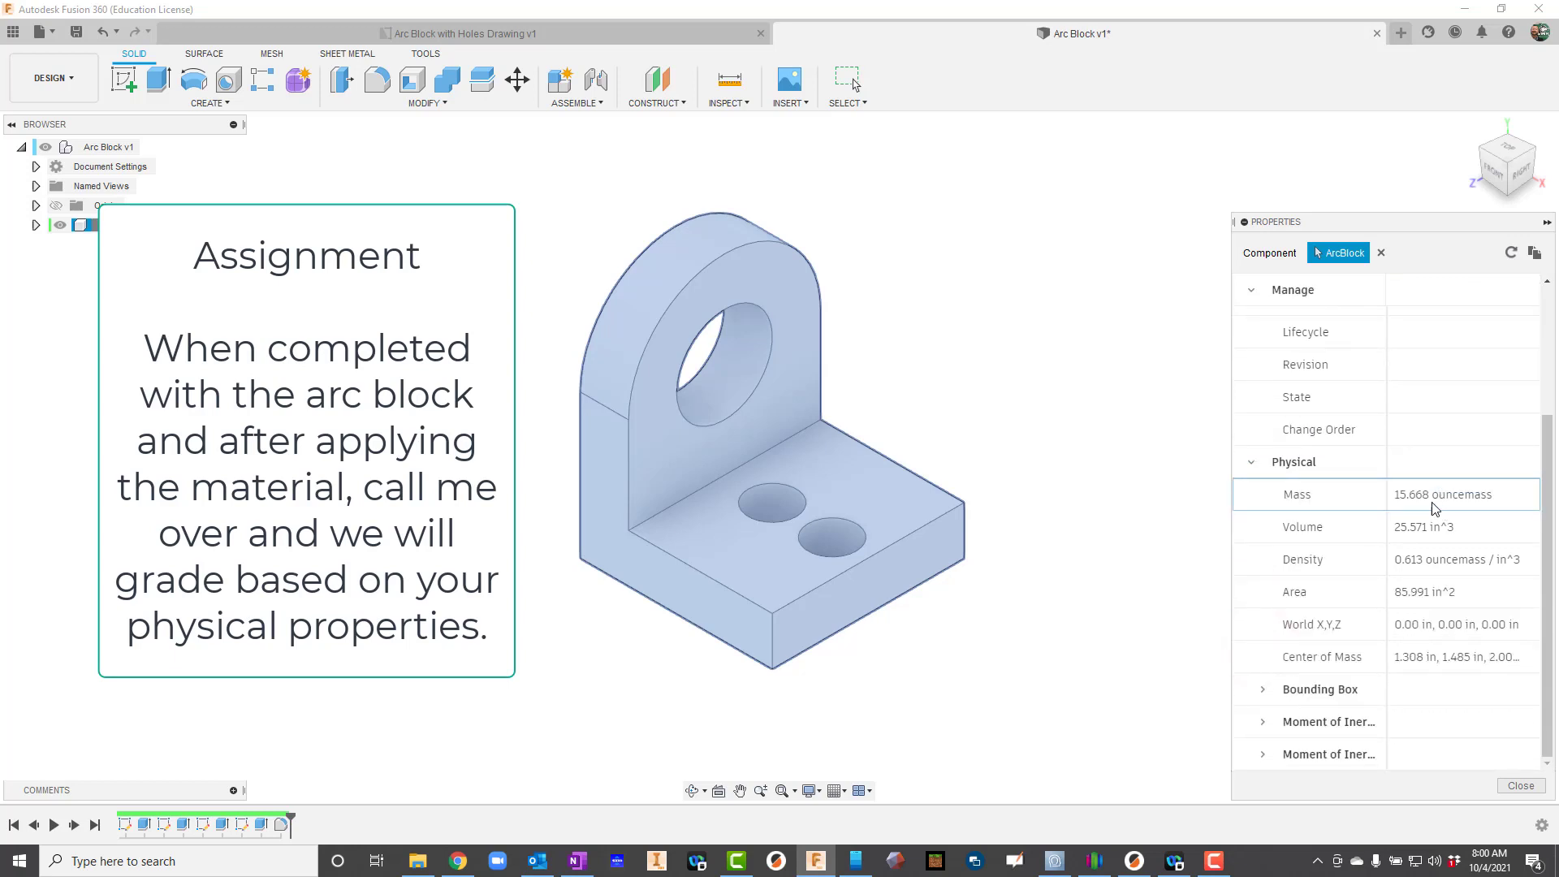